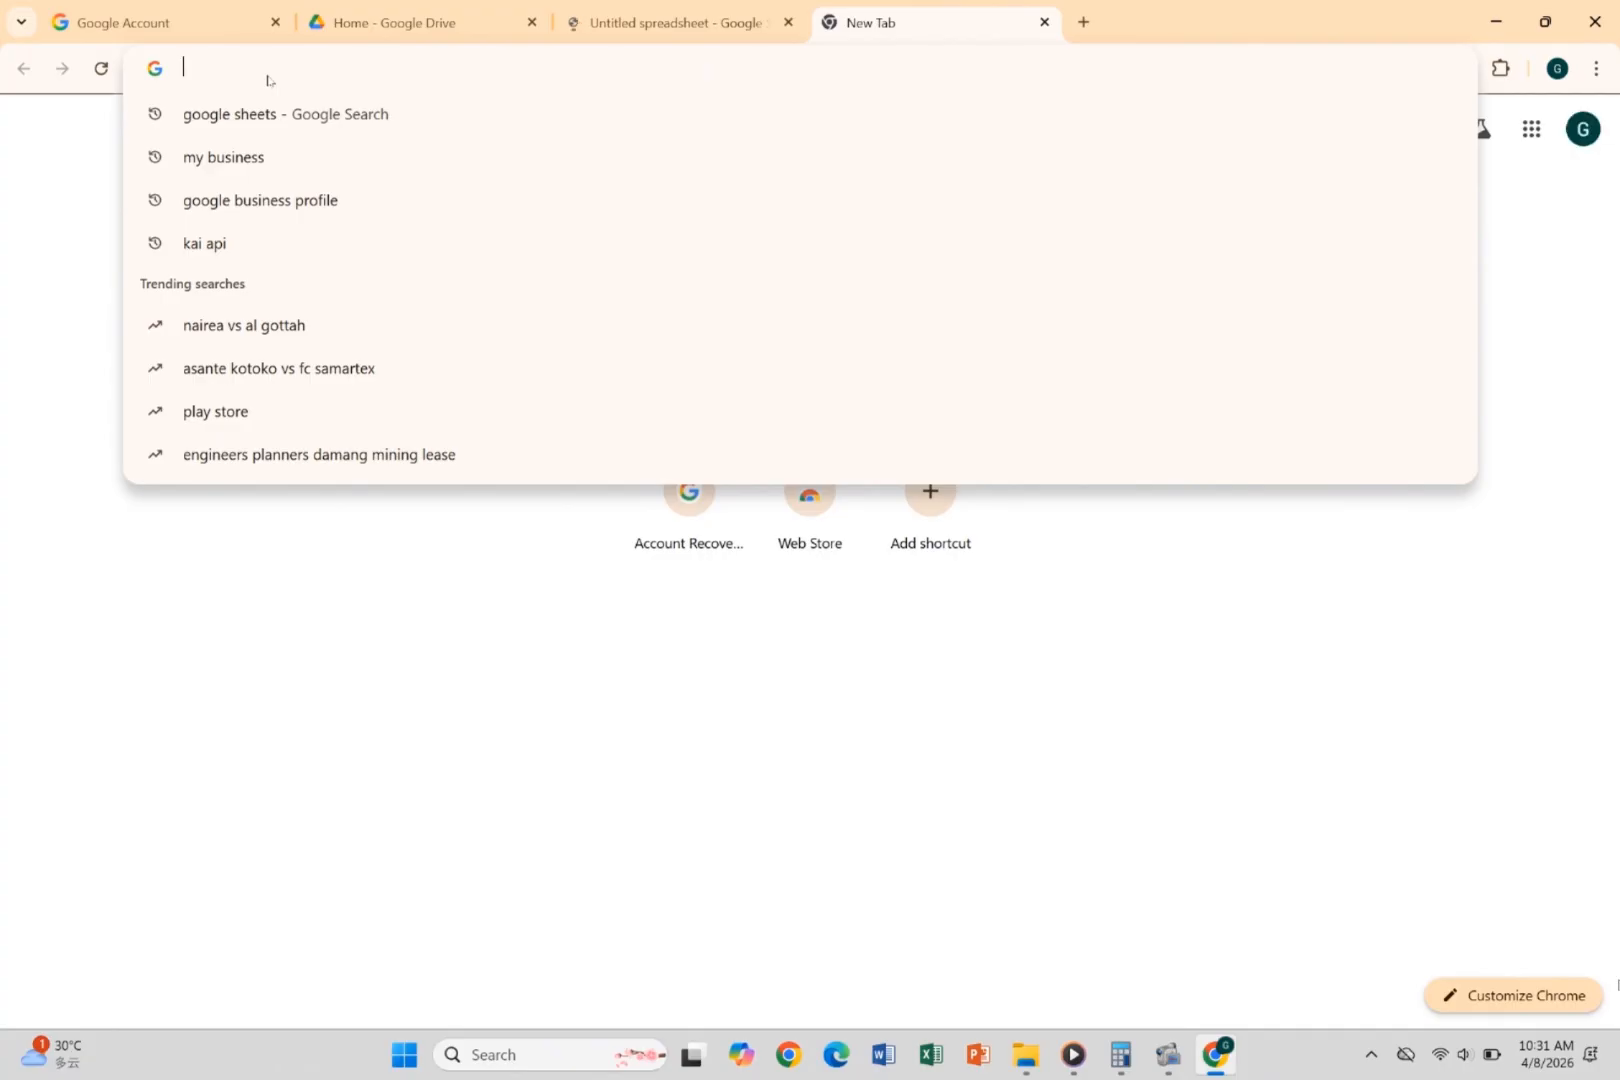
# Search the web for google sheets and open the Spreadsheet result to create a blank spreadsheet.
pyautogui.write('g')
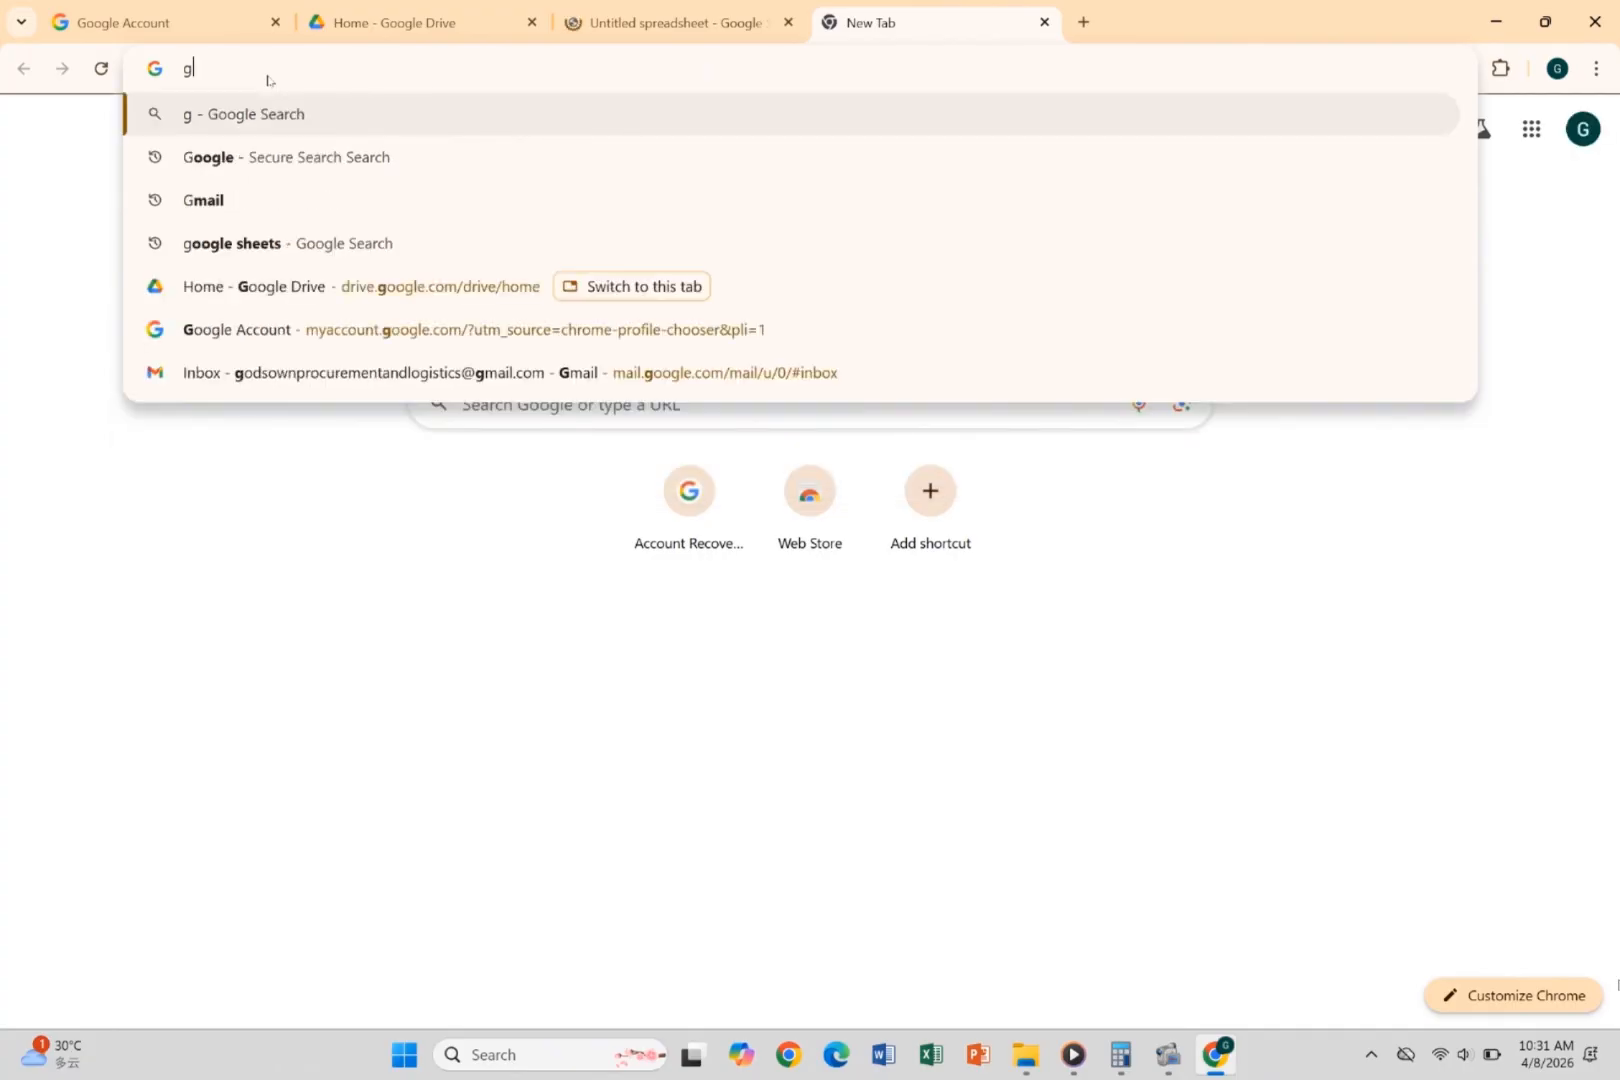
pyautogui.write('oogle')
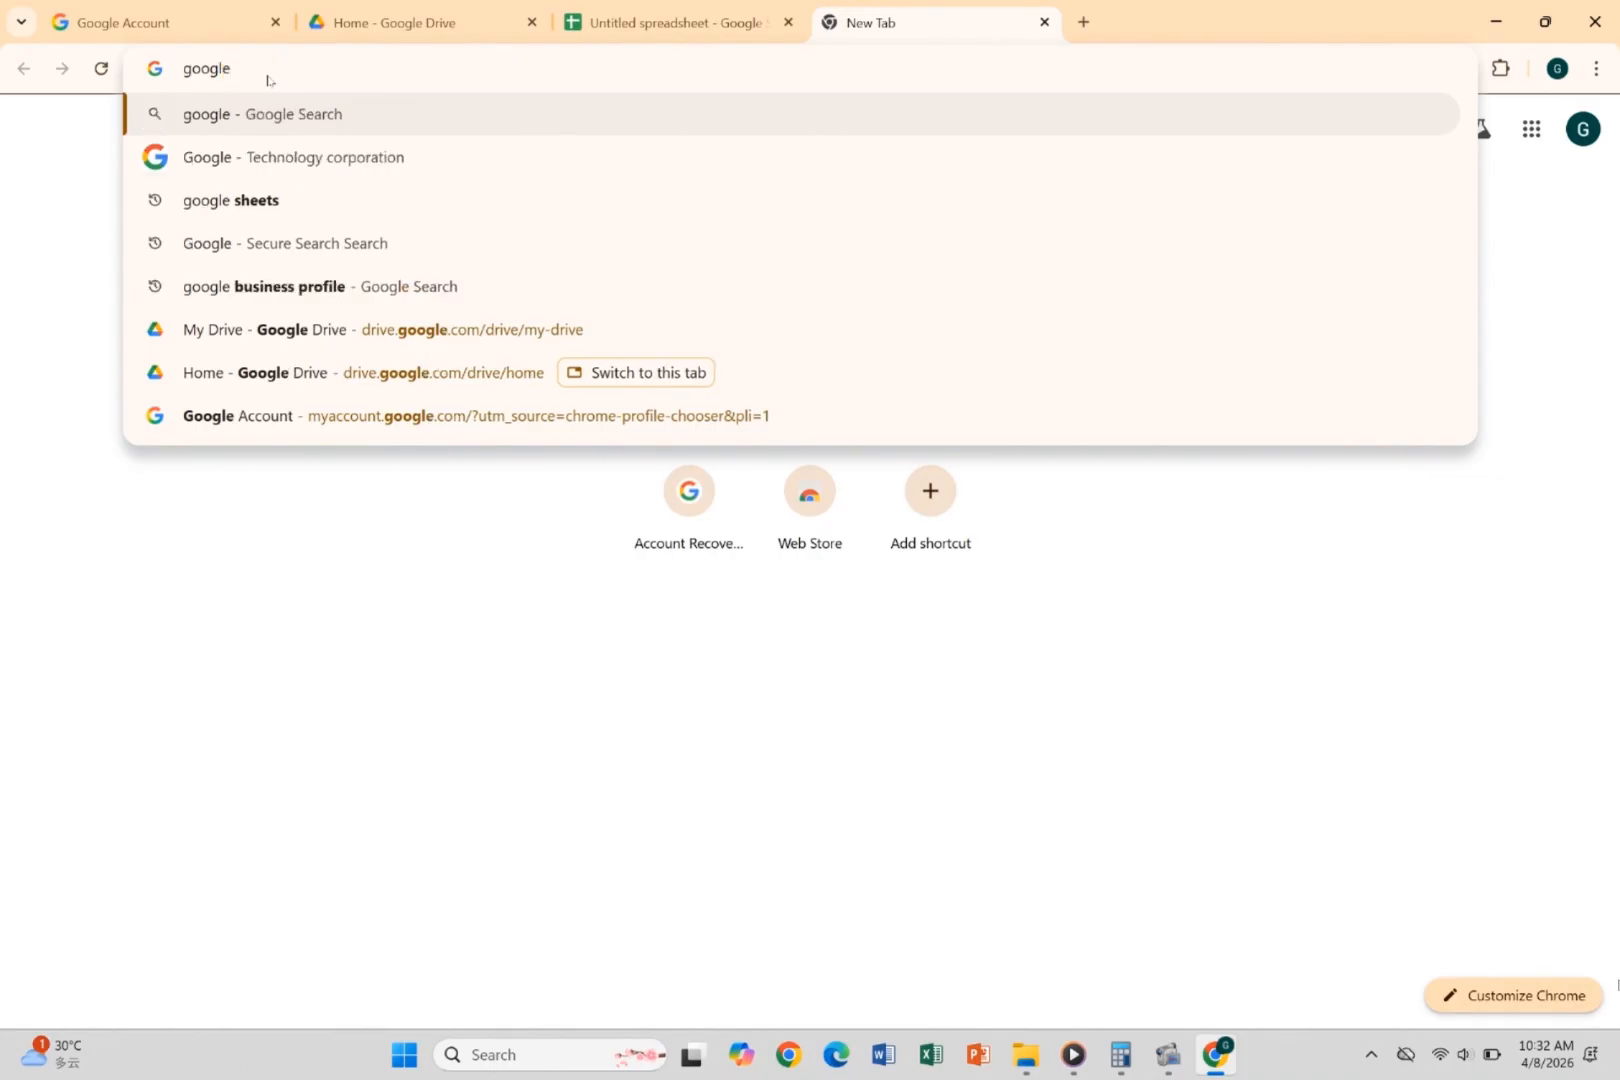
pyautogui.write(' sheet')
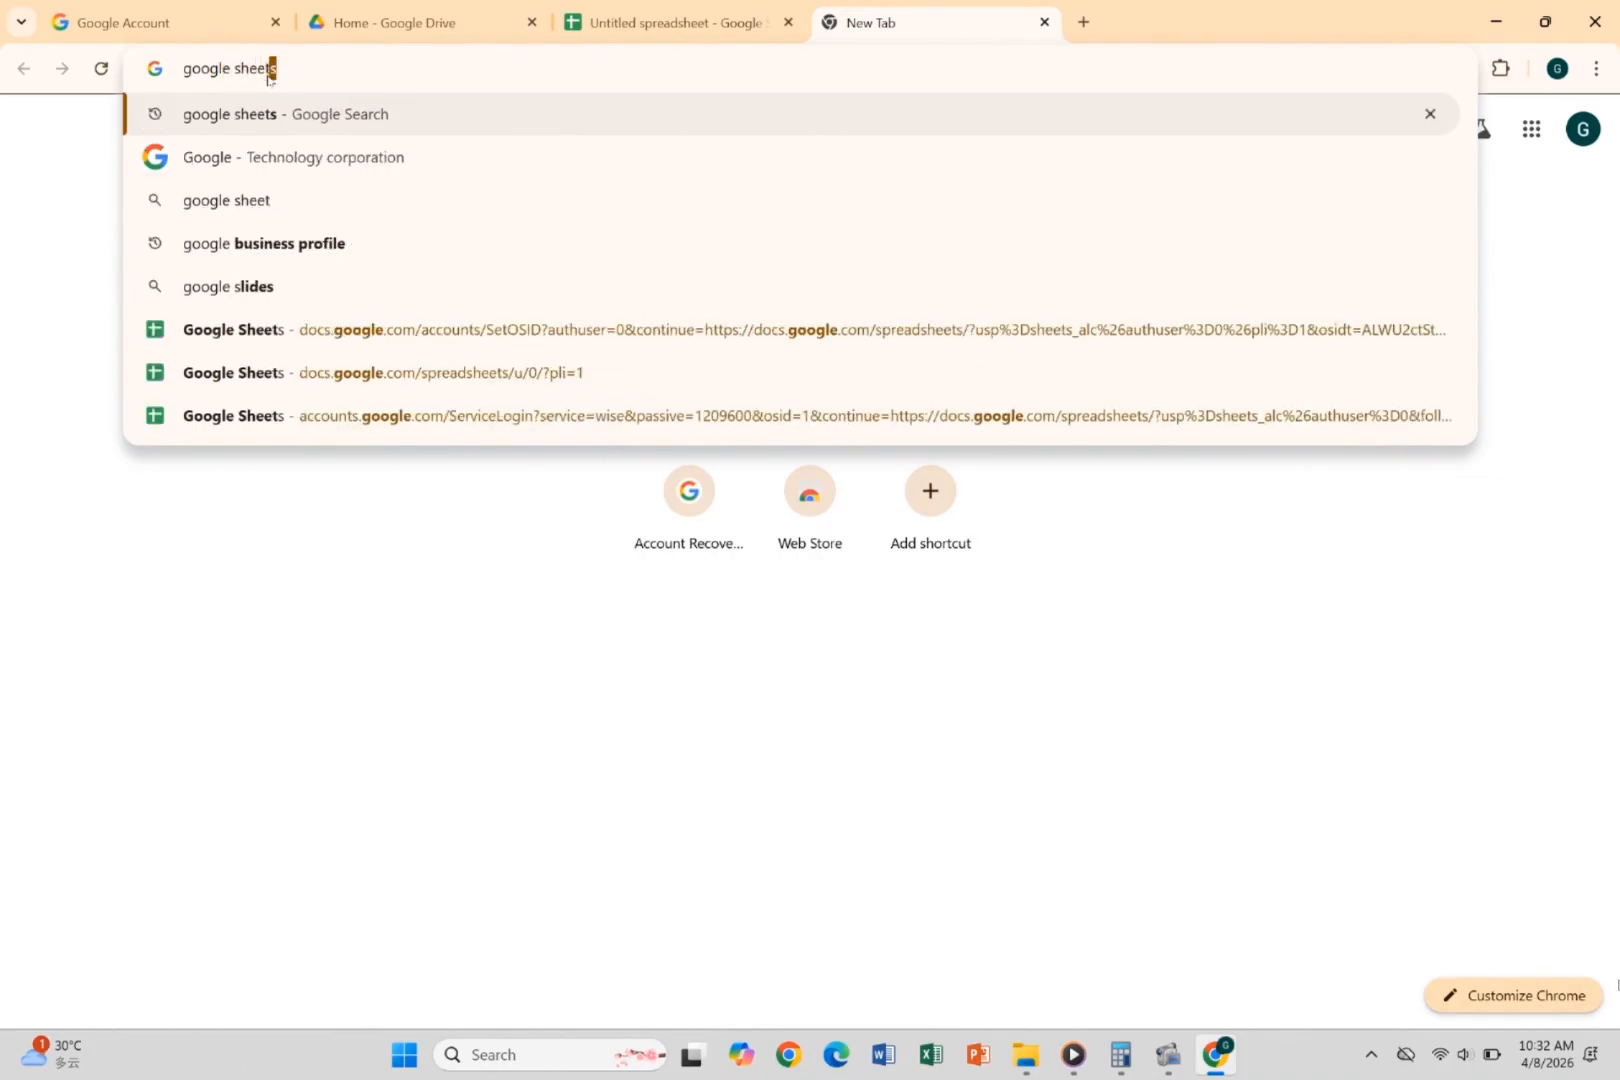
pyautogui.press('Return')
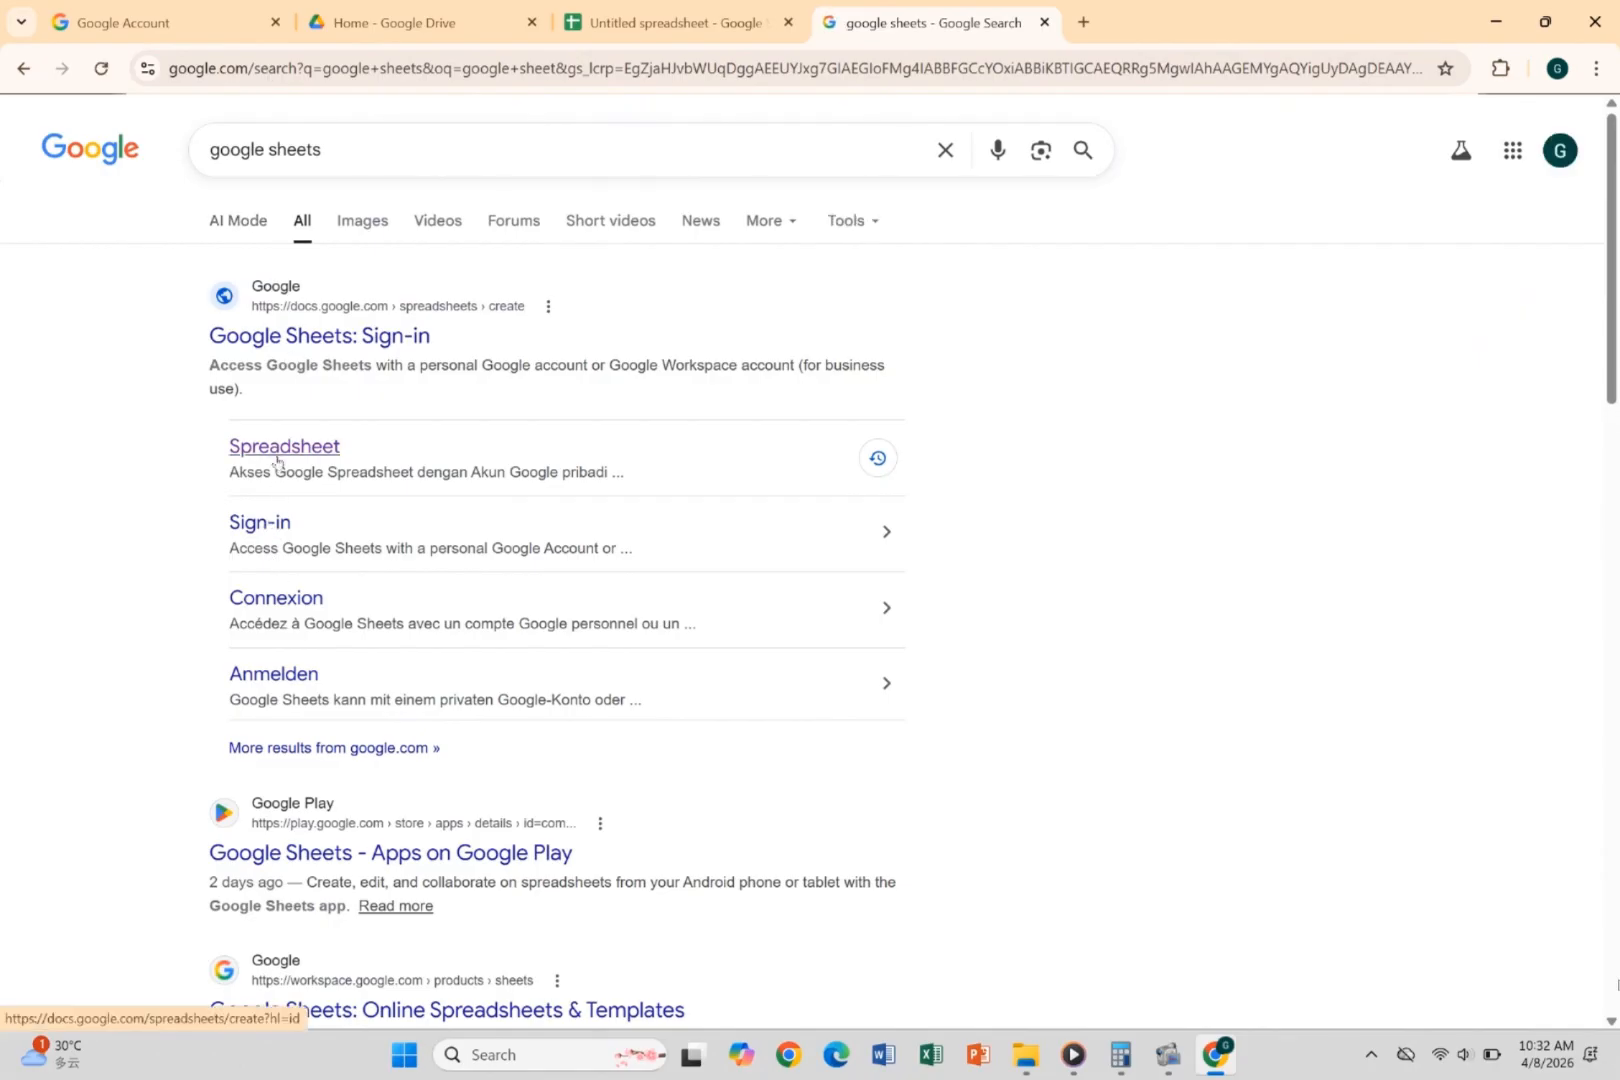
pyautogui.click(277, 458)
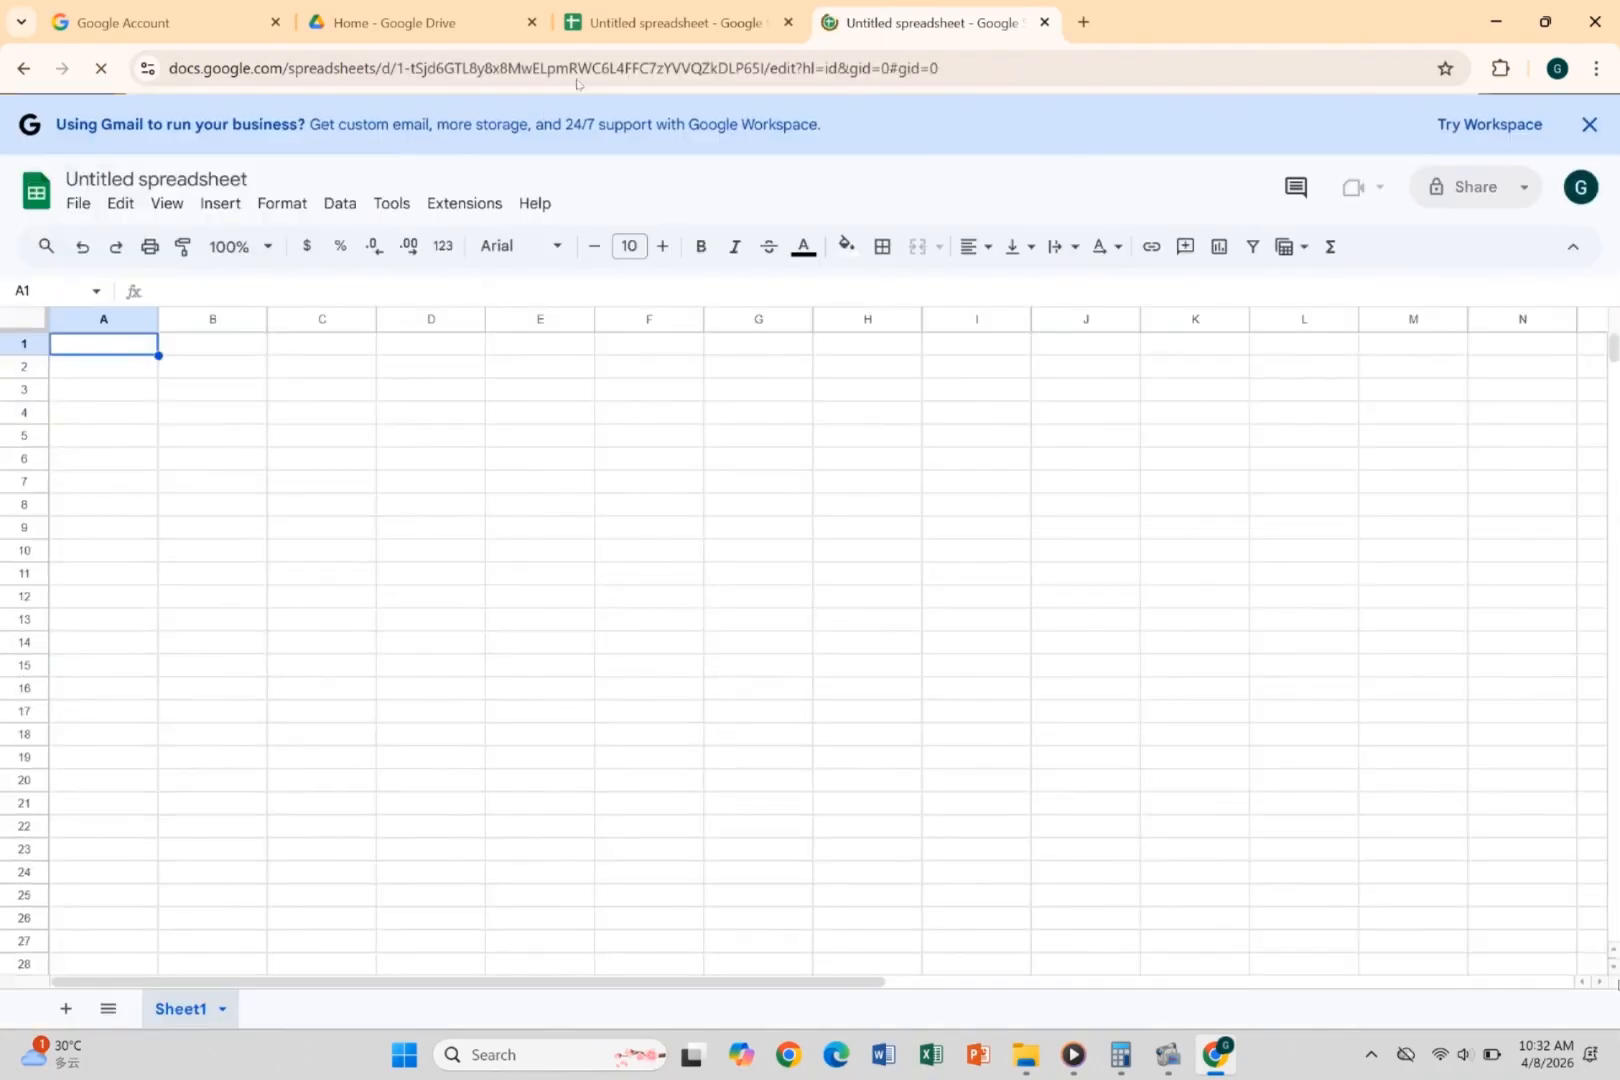
# Open Sheets from the Google Account page's app launcher and create a blank spreadsheet.
pyautogui.click(398, 24)
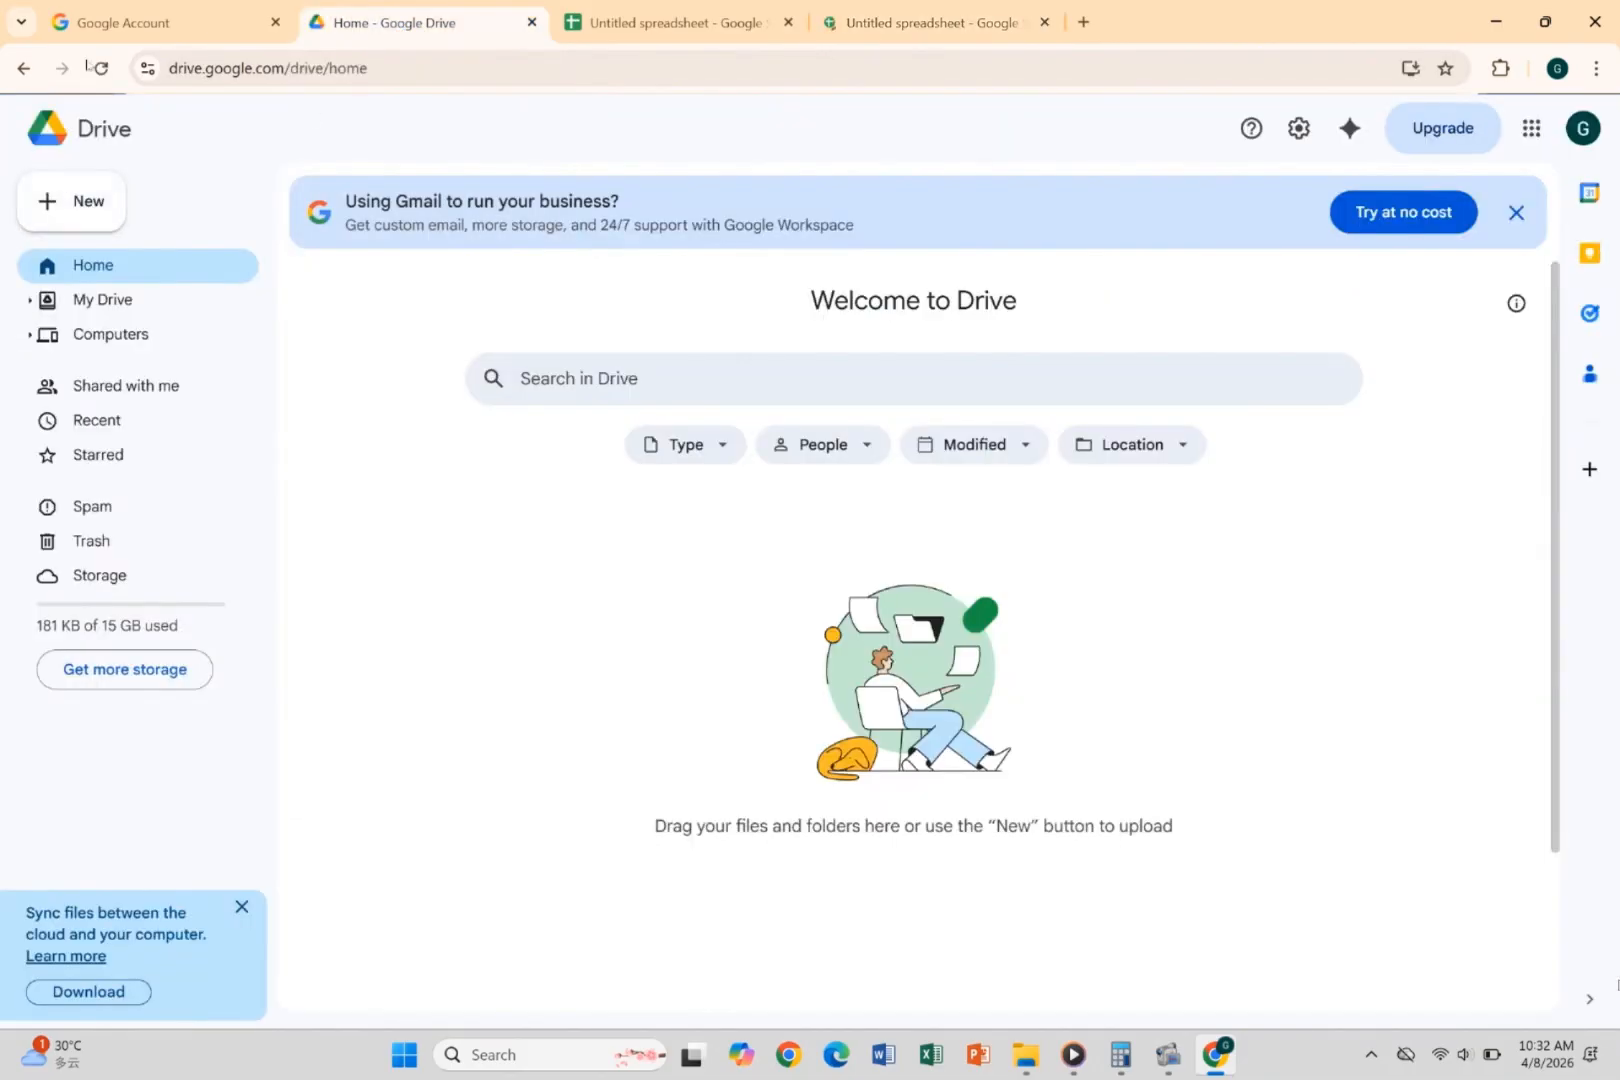
pyautogui.click(104, 26)
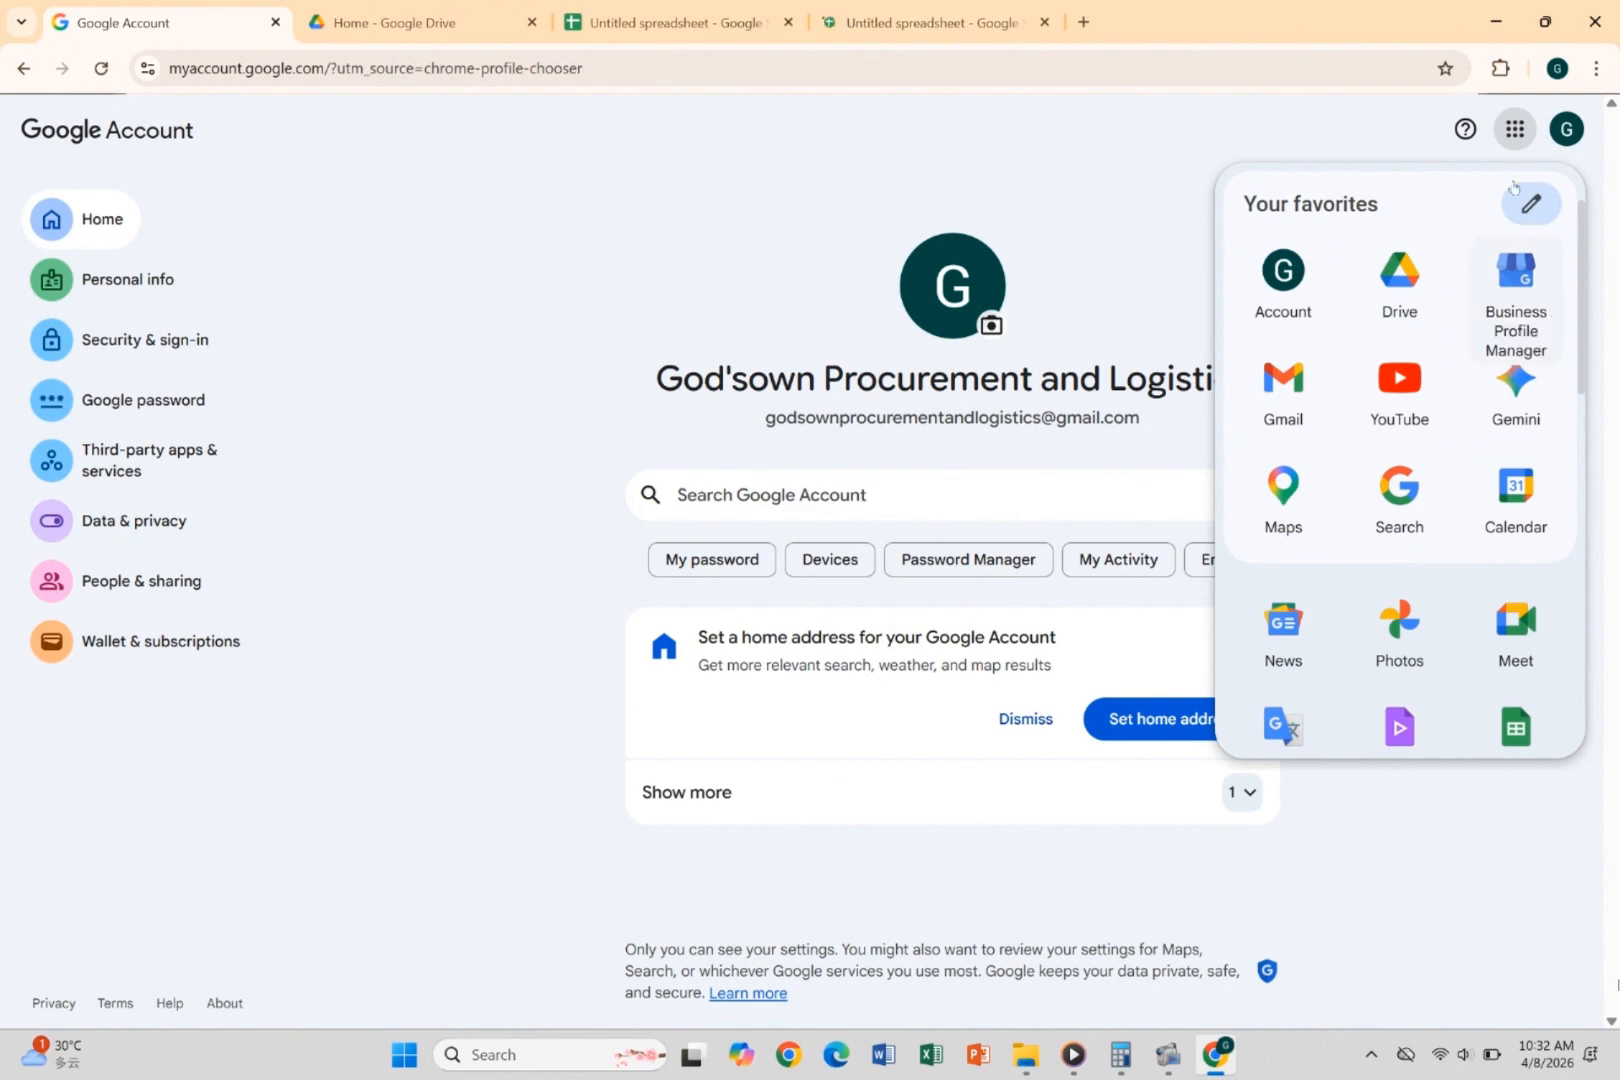
pyautogui.click(1516, 130)
pyautogui.click(1516, 130)
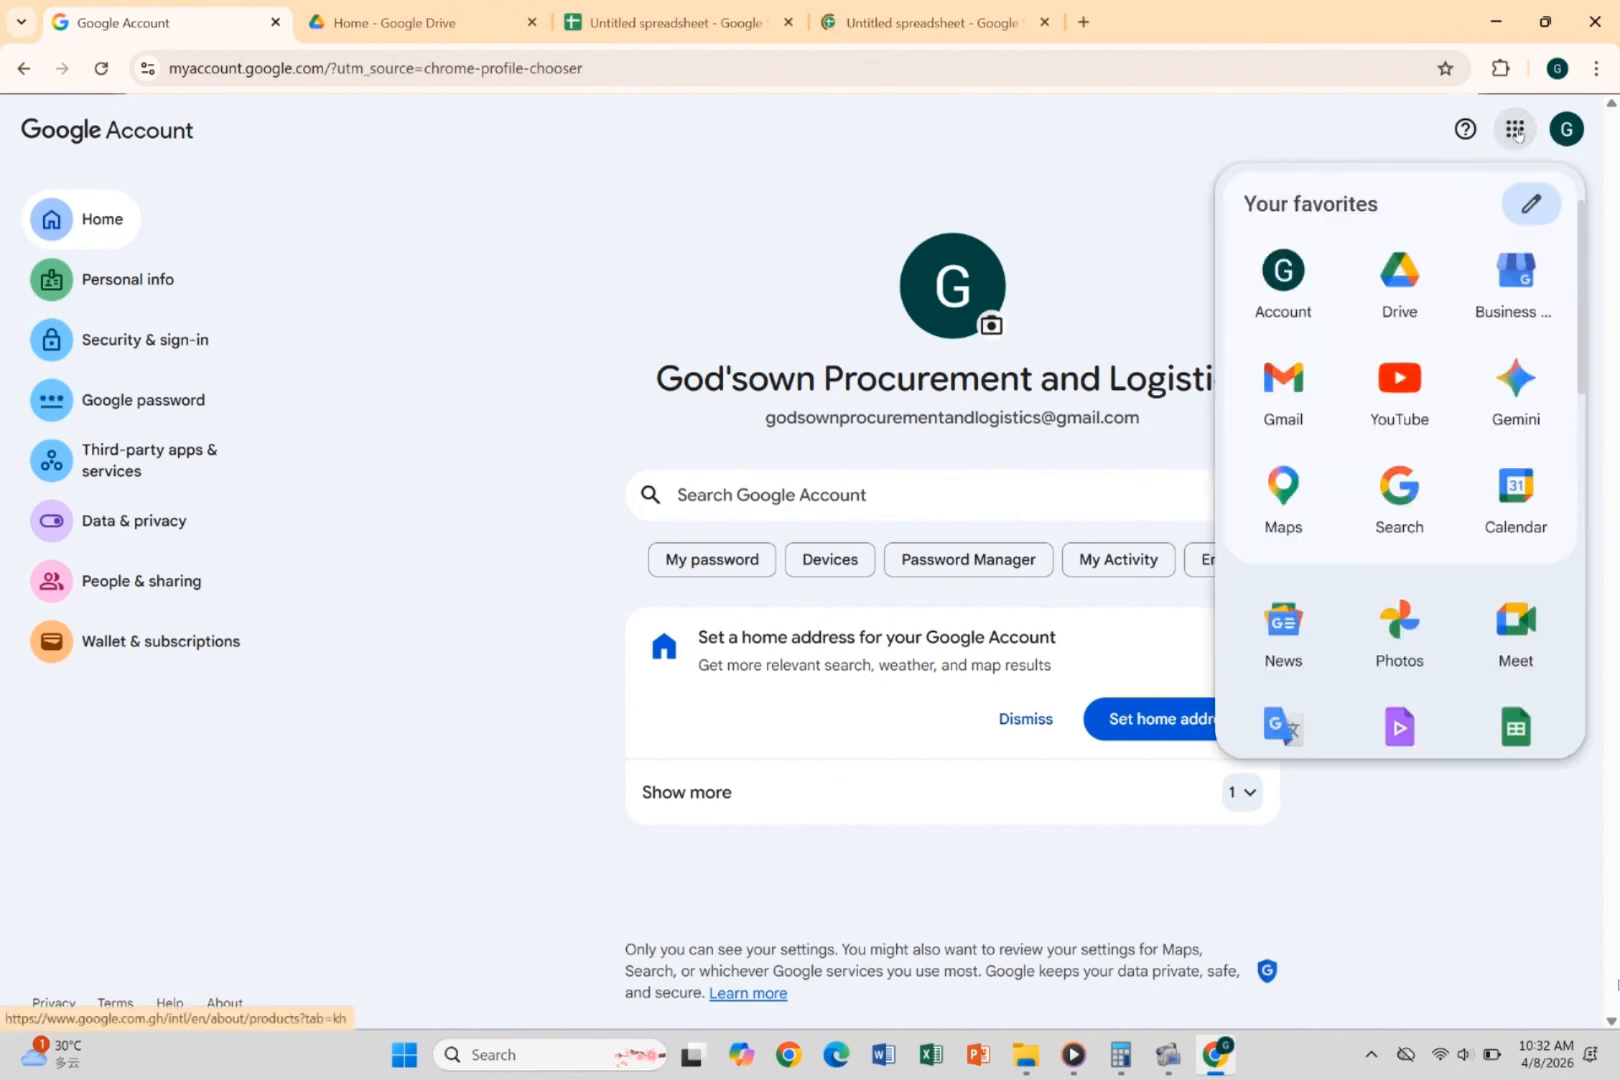
pyautogui.scroll(-2, 1428, 345)
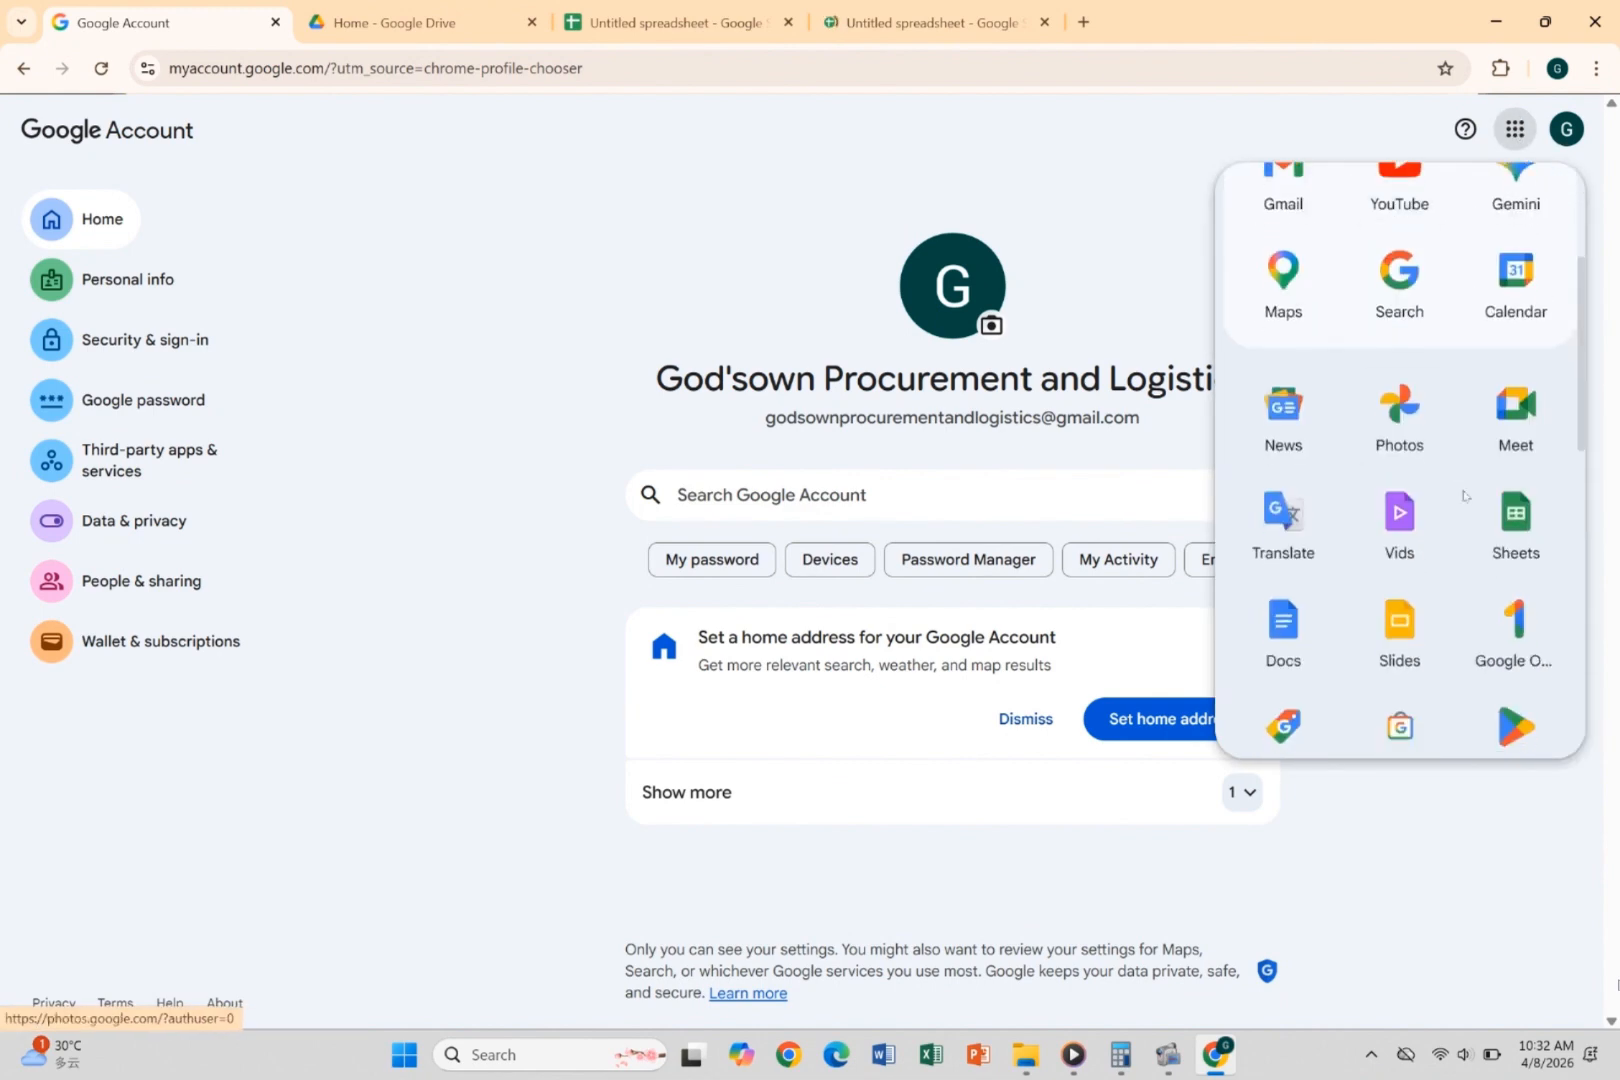
pyautogui.click(1508, 531)
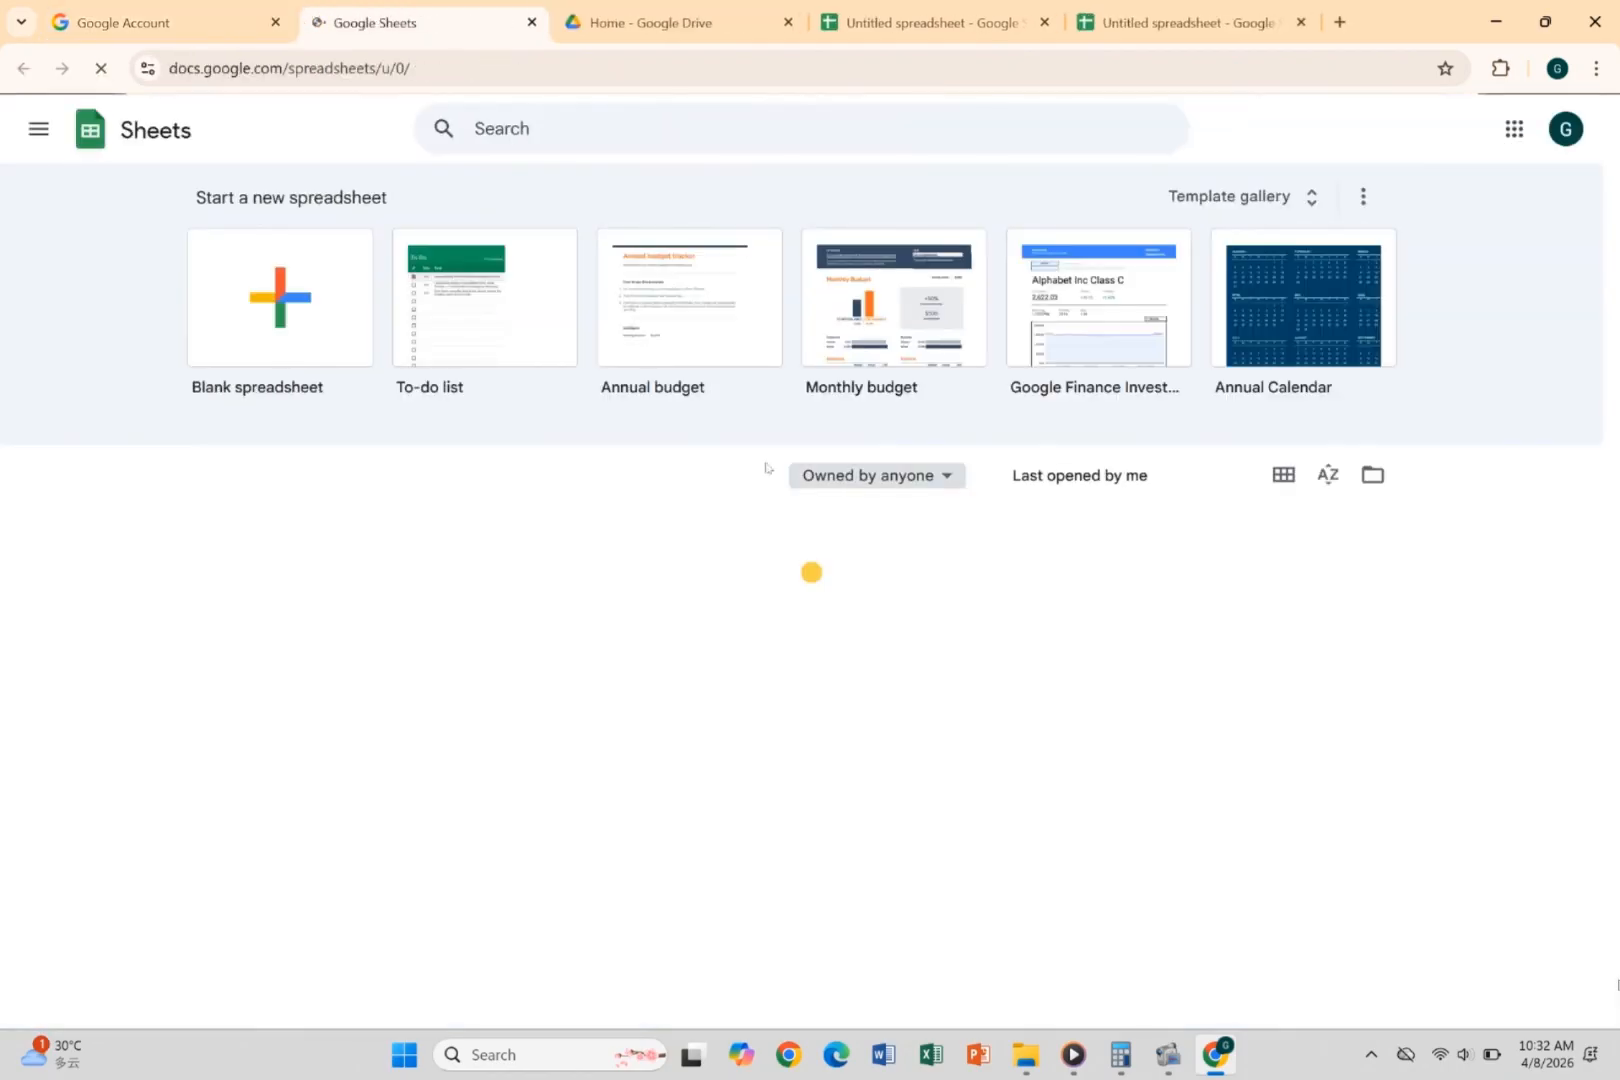
pyautogui.click(259, 308)
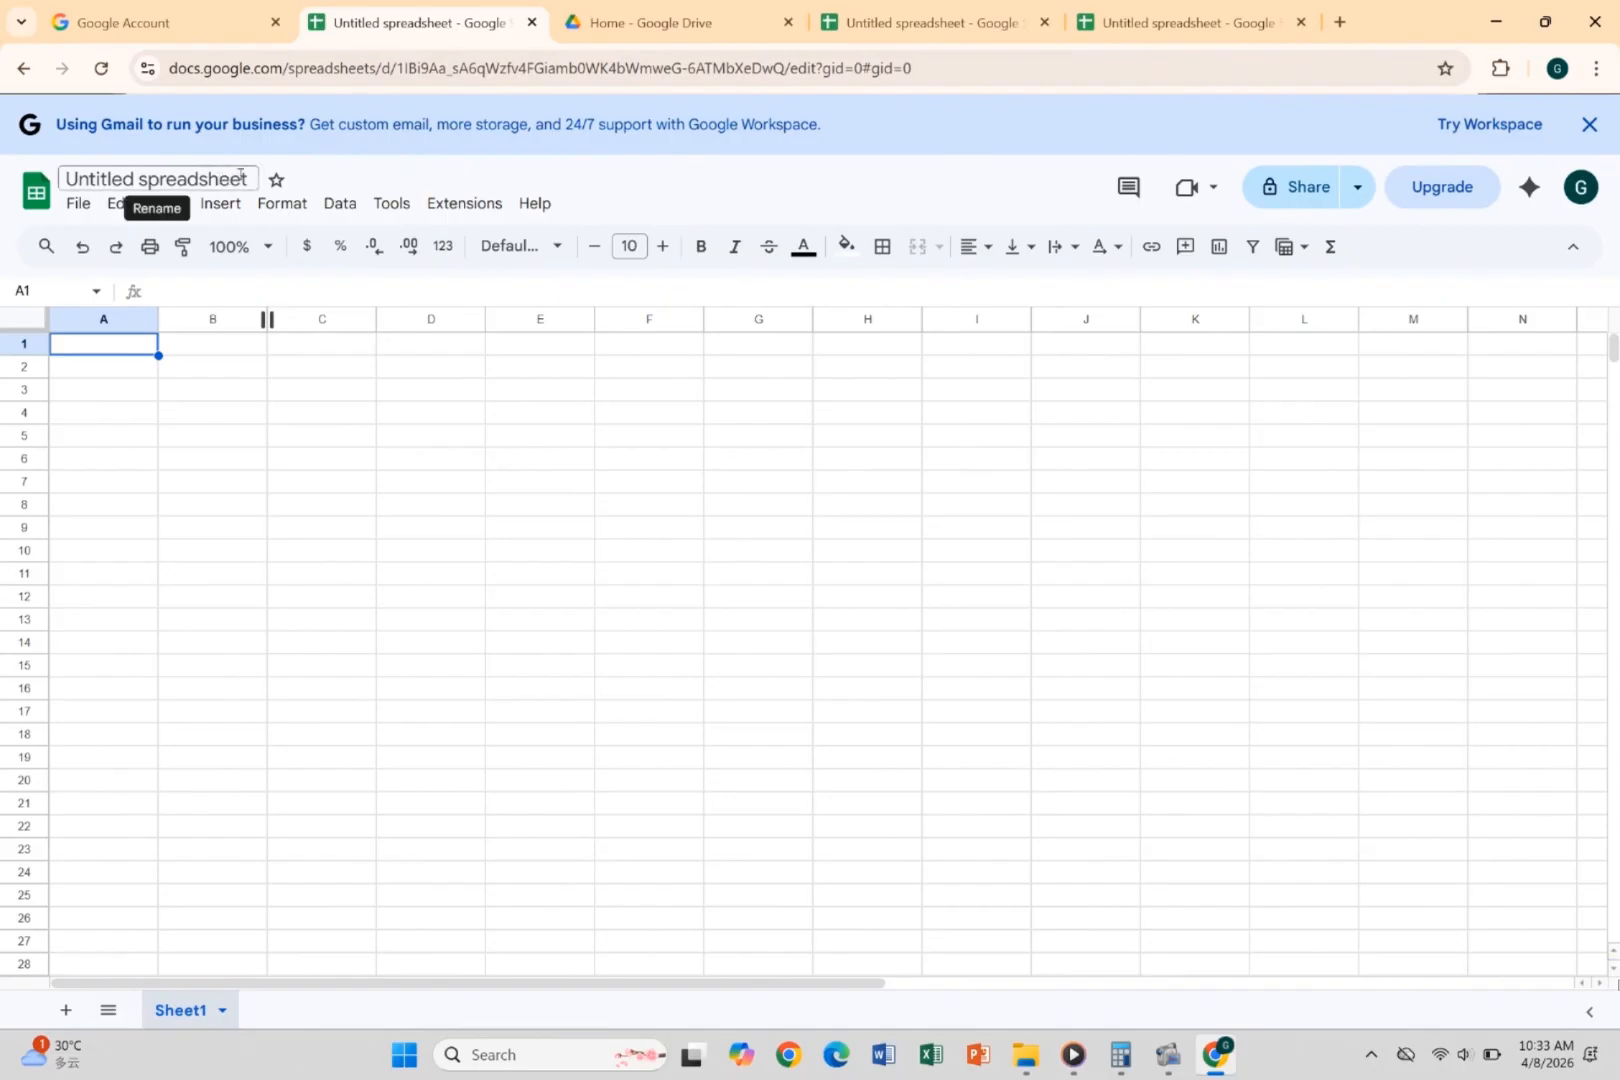
# Rename the untitled spreadsheet to the person's first name in capital letters.
pyautogui.click(249, 178)
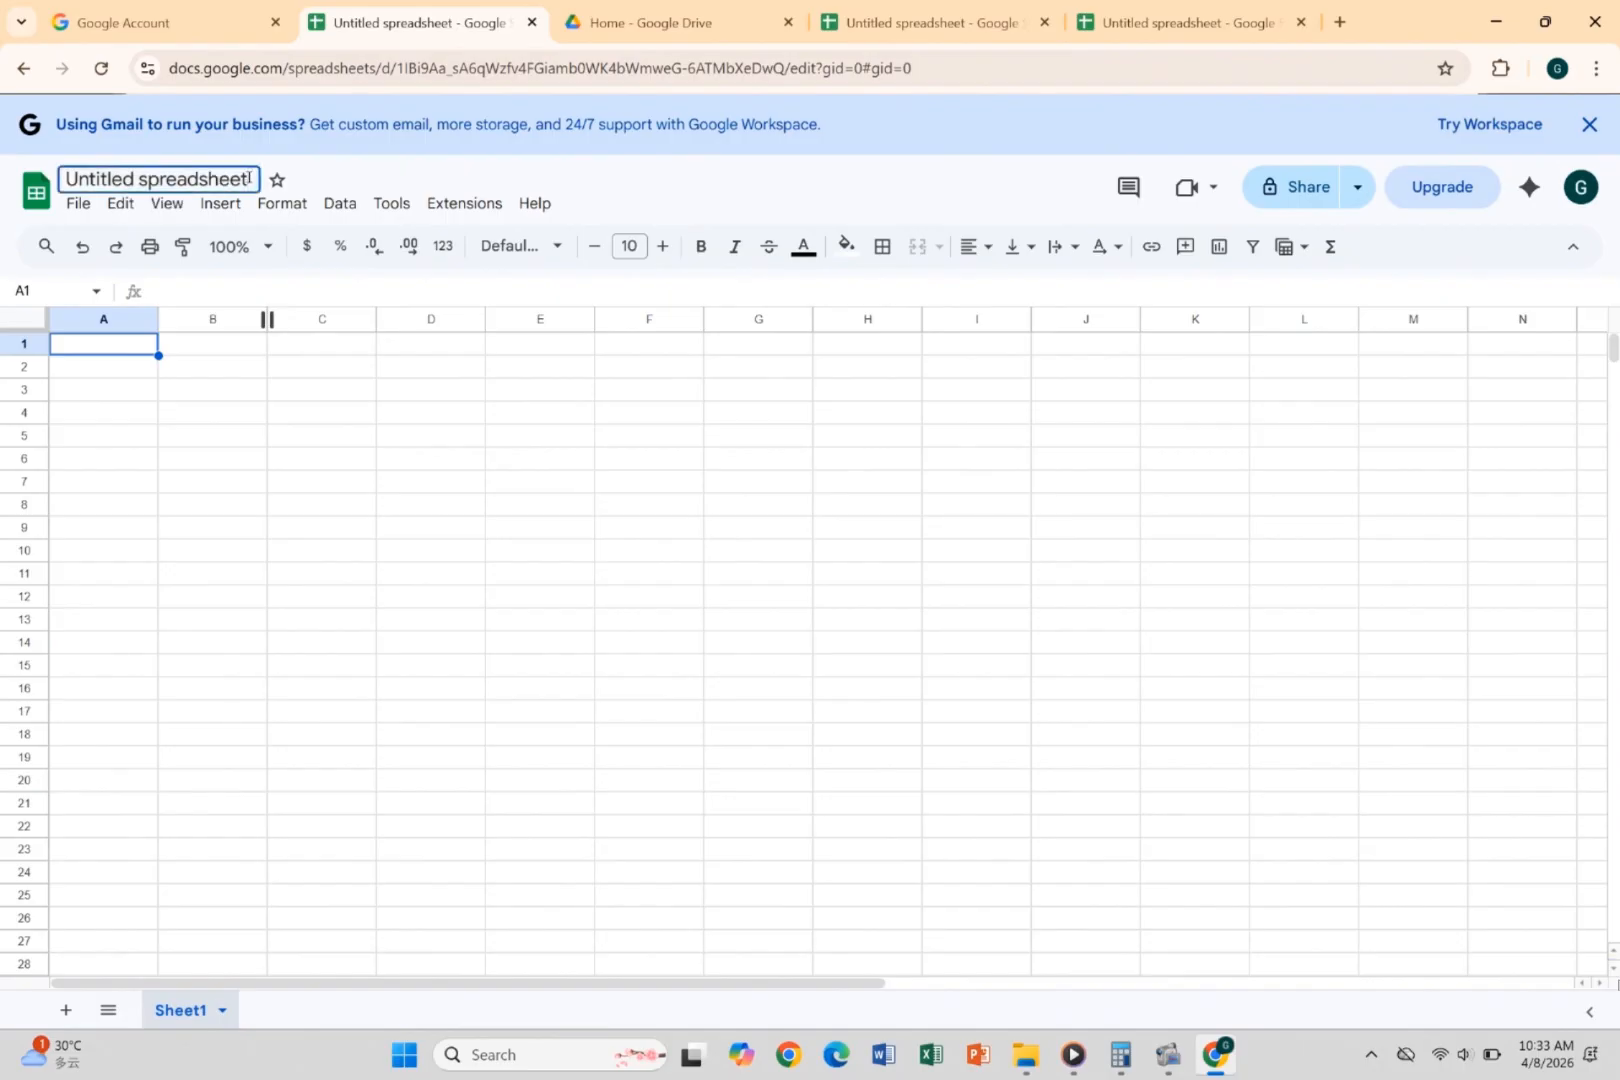
pyautogui.press('BackSpace')
pyautogui.press('BackSpace')
pyautogui.press('BackSpace')
pyautogui.press('BackSpace')
pyautogui.press('BackSpace')
pyautogui.press('BackSpace')
pyautogui.press('BackSpace')
pyautogui.press('BackSpace')
pyautogui.press('BackSpace')
pyautogui.press('BackSpace')
pyautogui.press('BackSpace')
pyautogui.press('BackSpace')
pyautogui.press('BackSpace')
pyautogui.press('BackSpace')
pyautogui.press('BackSpace')
pyautogui.press('BackSpace')
pyautogui.press('BackSpace')
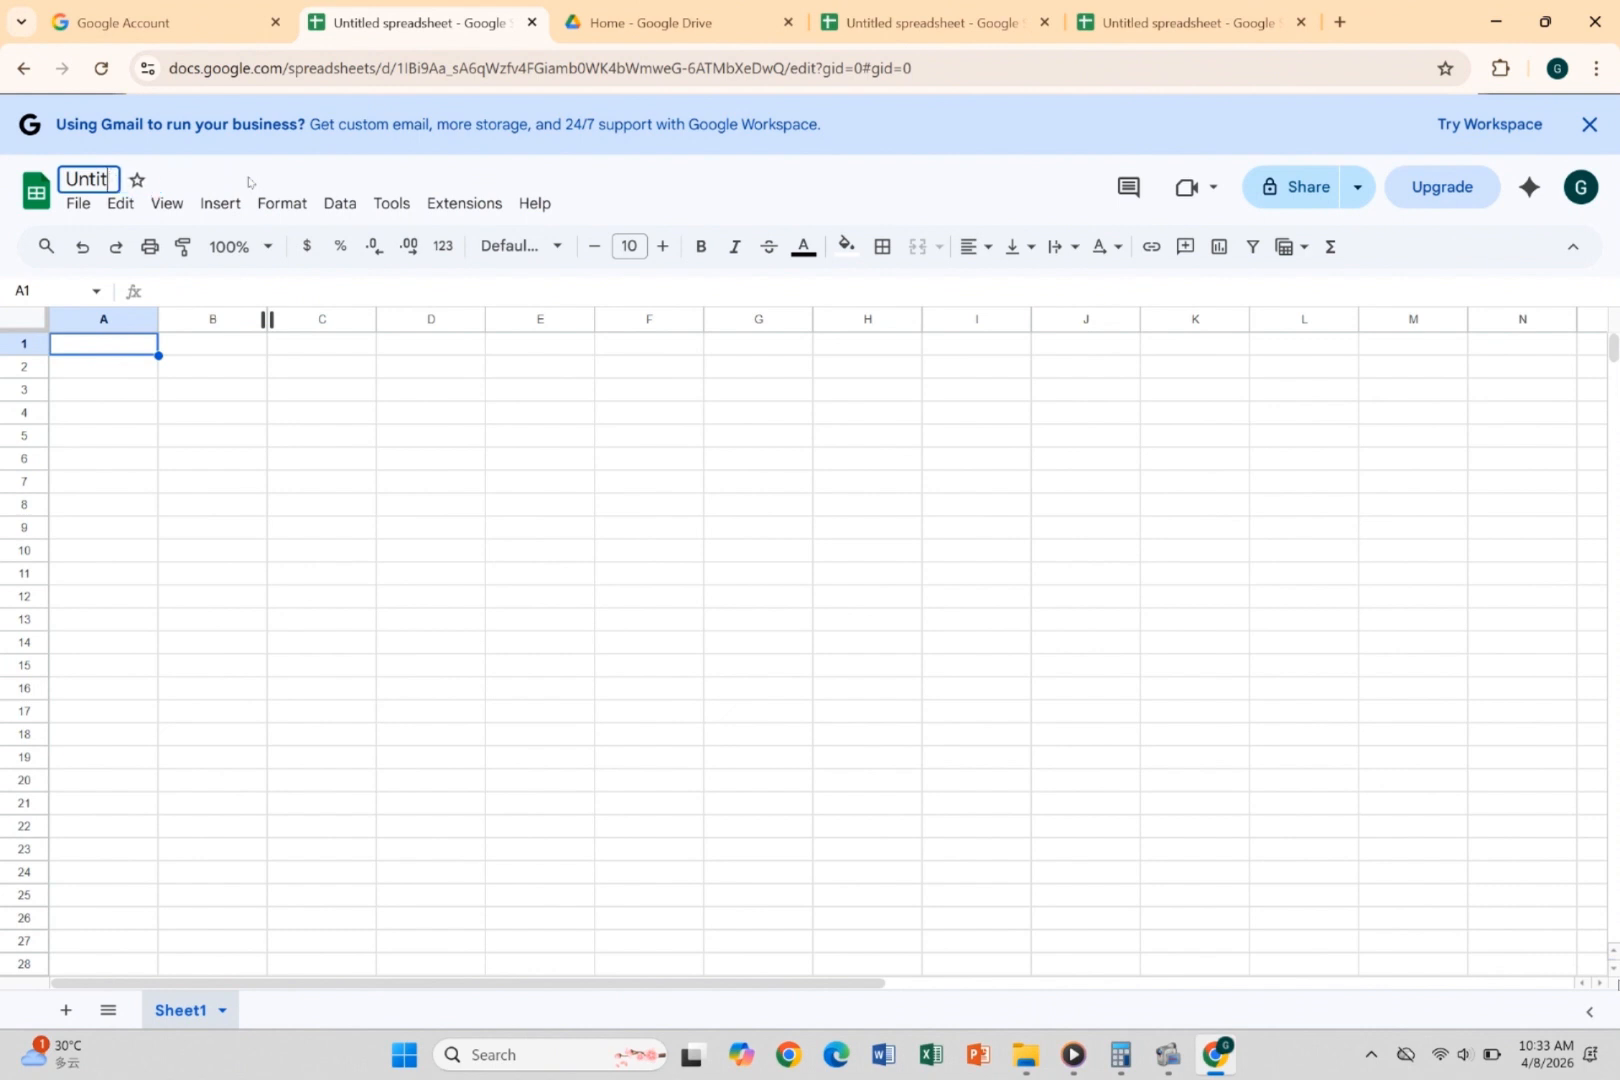
pyautogui.press('BackSpace')
pyautogui.press('BackSpace')
pyautogui.press('BackSpace')
pyautogui.write('GOPAL')
pyautogui.press('BackSpace')
pyautogui.press('BackSpace')
pyautogui.press('BackSpace')
pyautogui.press('BackSpace')
pyautogui.press('BackSpace')
pyautogui.write('EMMANUEL')
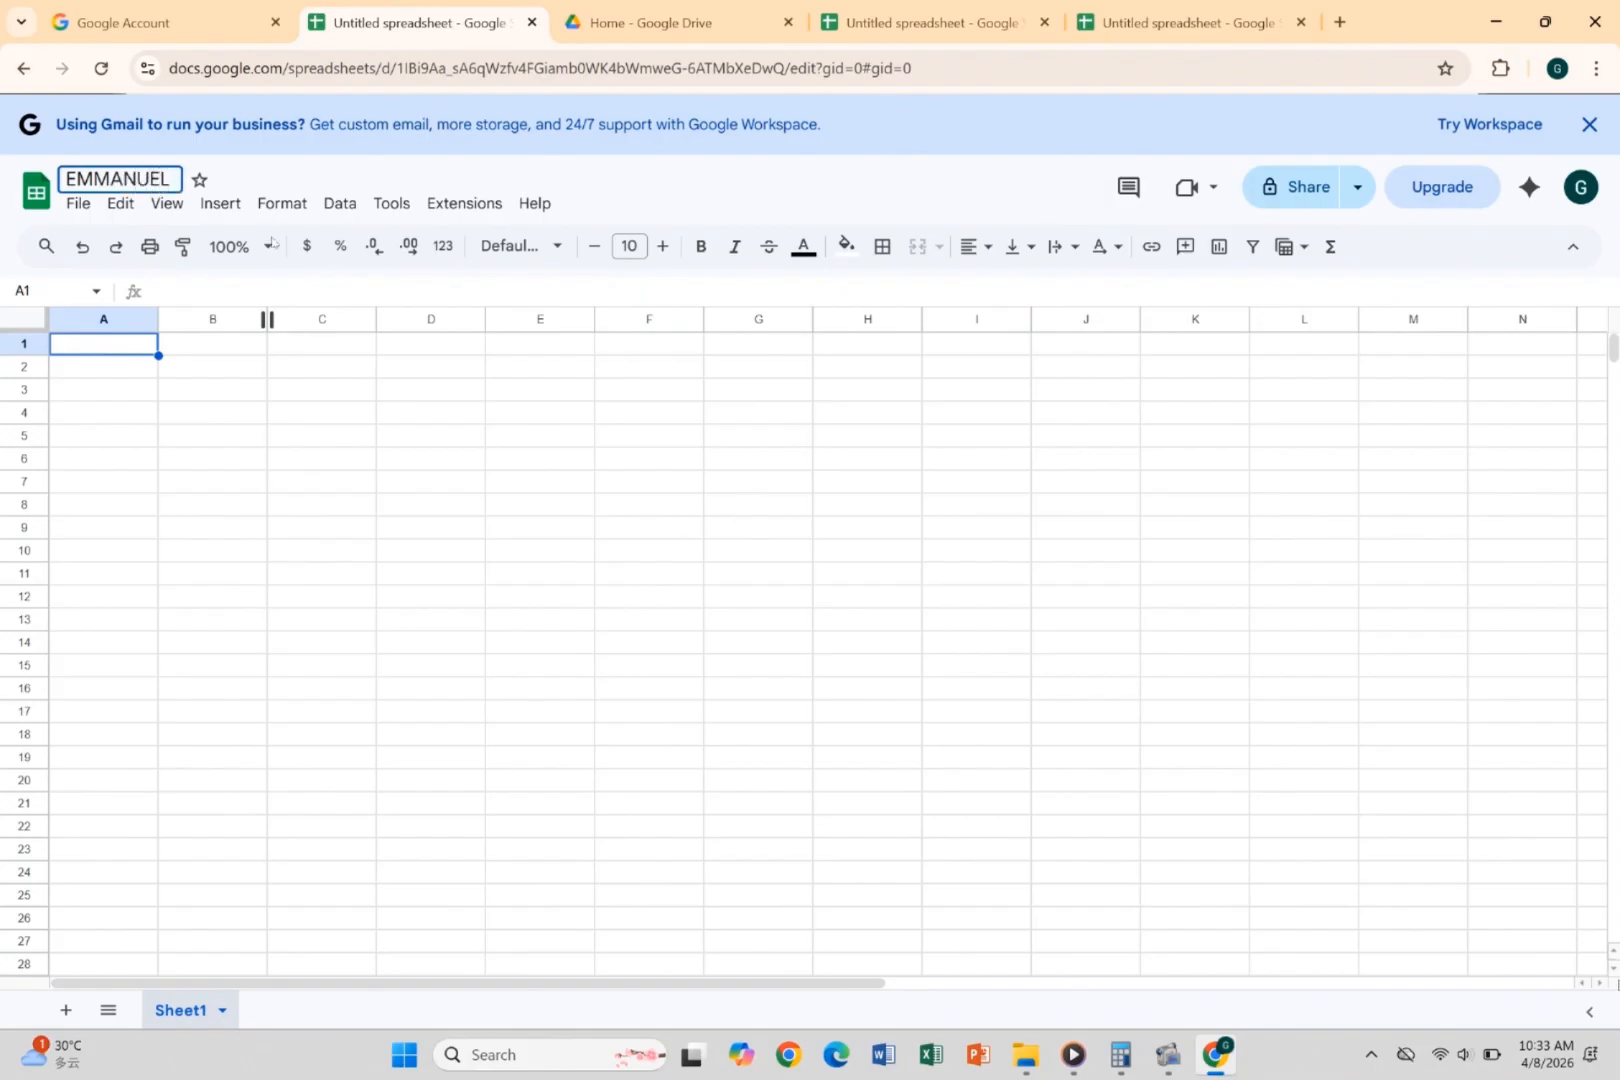
pyautogui.click(298, 445)
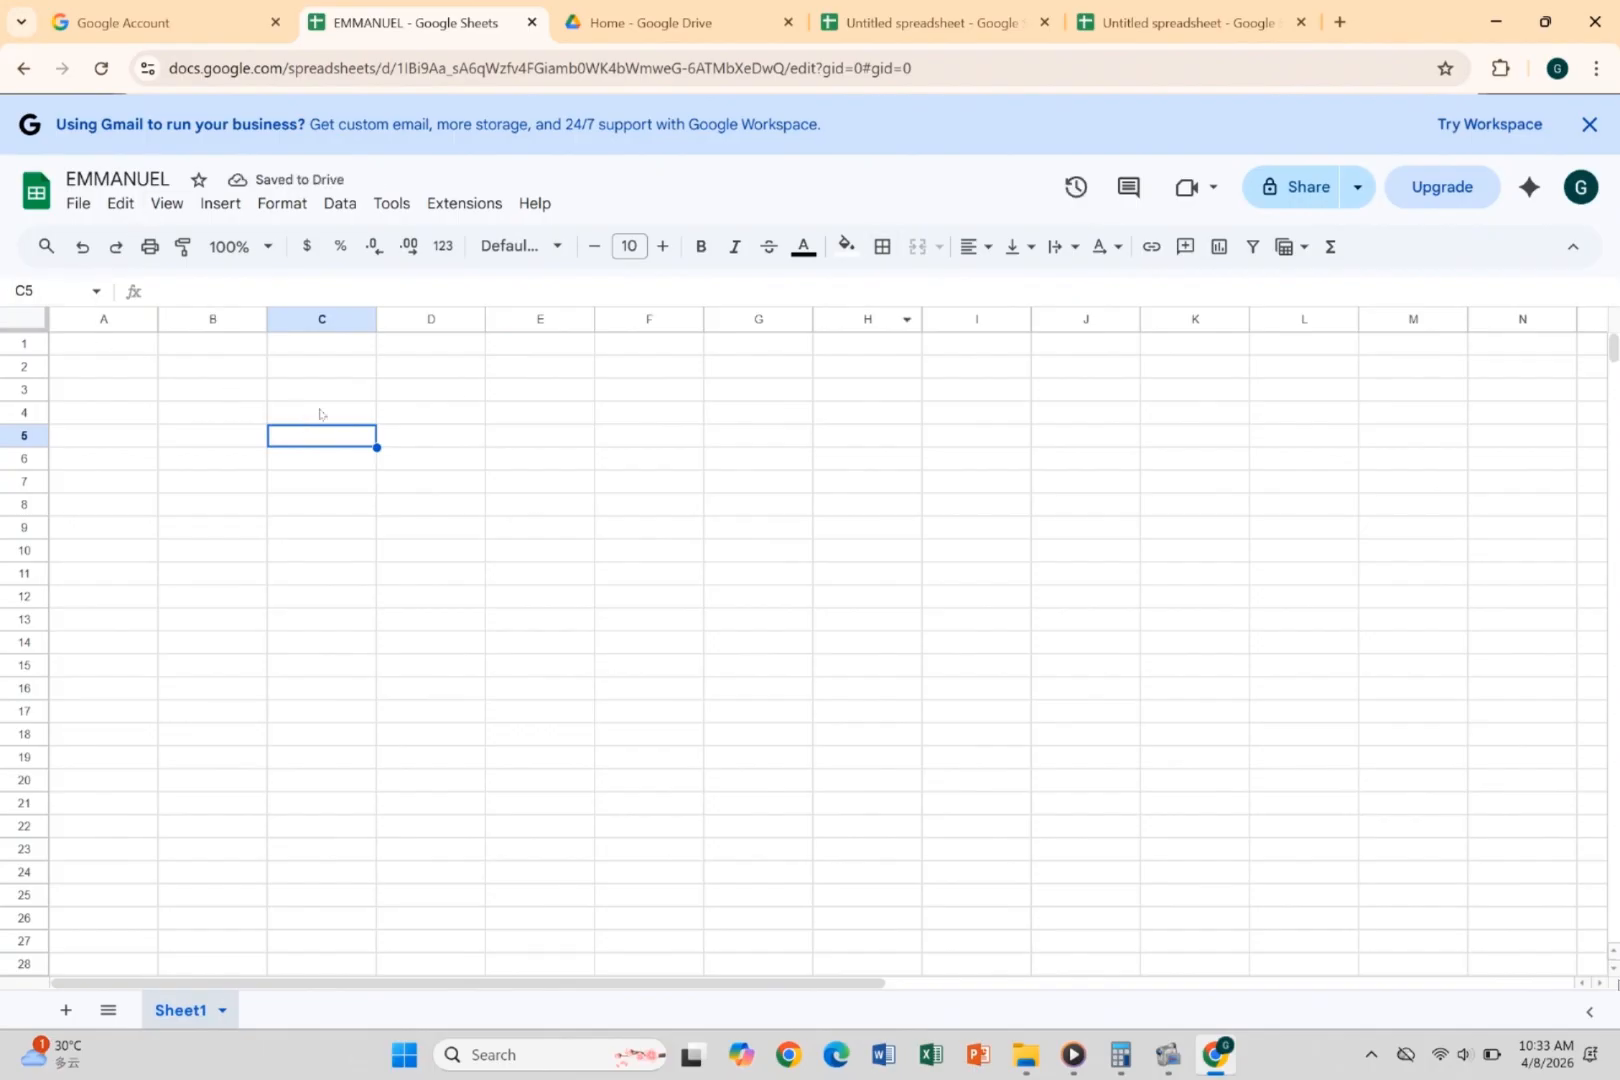
# Enter the column headers "Customer Name" in A1 and "item" in B1.
pyautogui.click(86, 347)
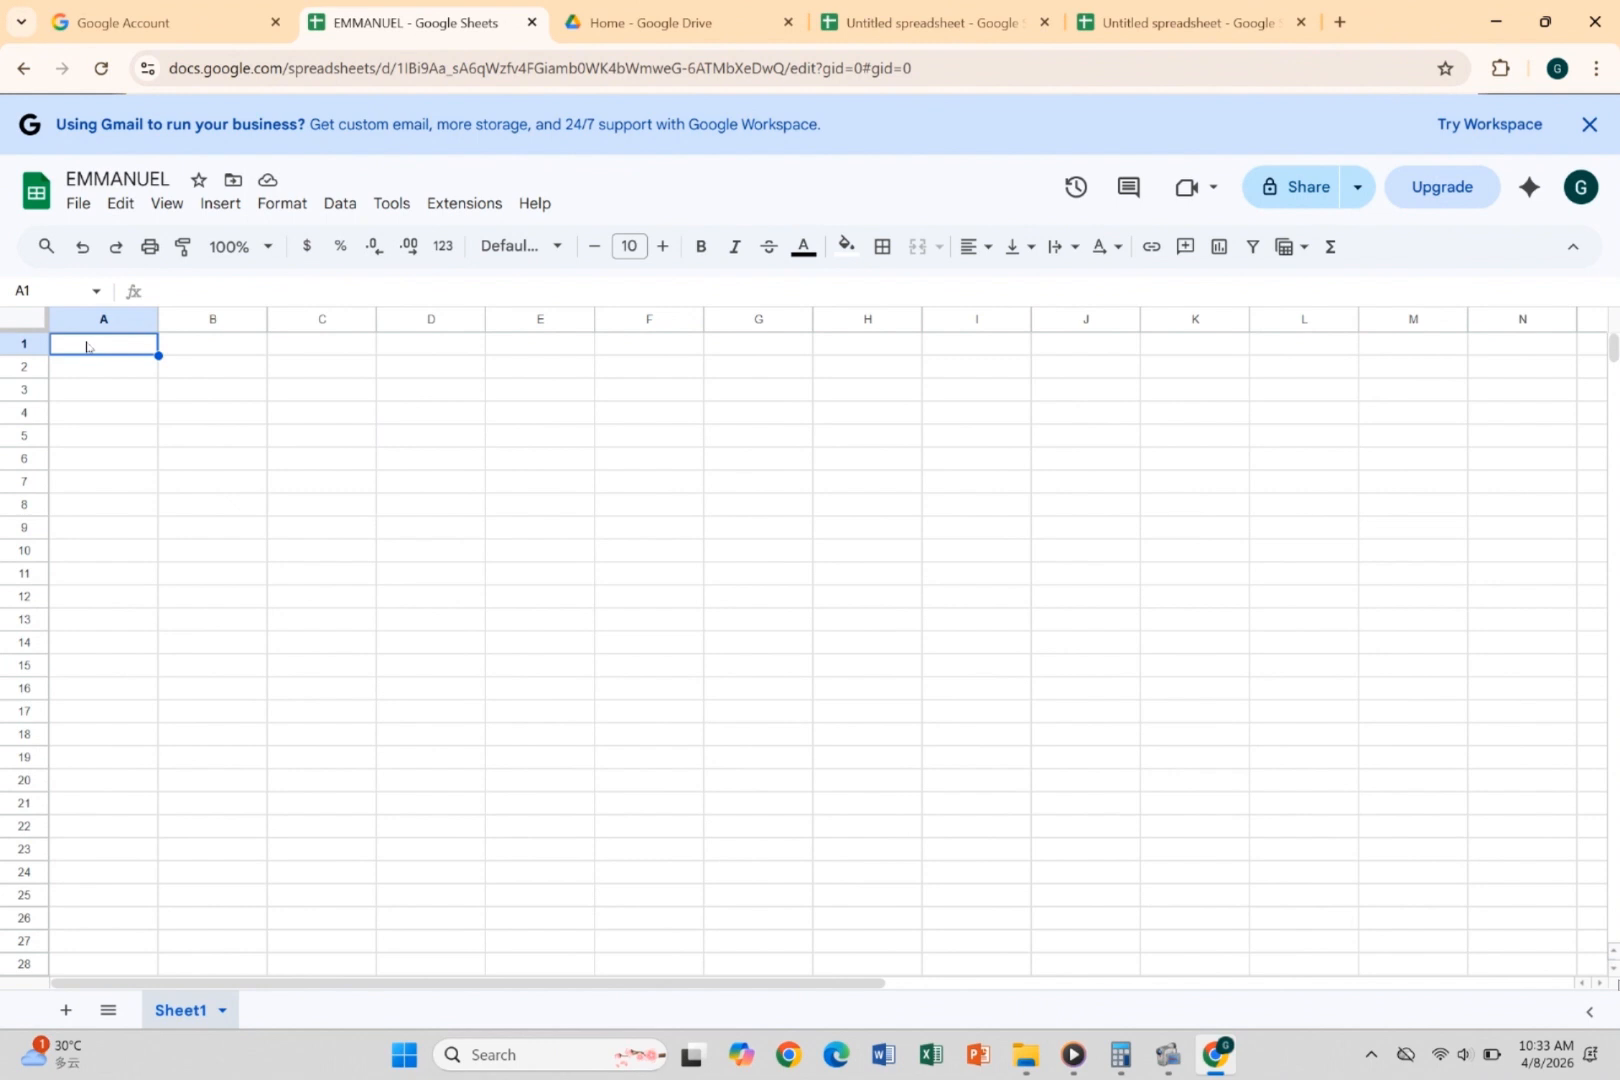
pyautogui.write('Cus')
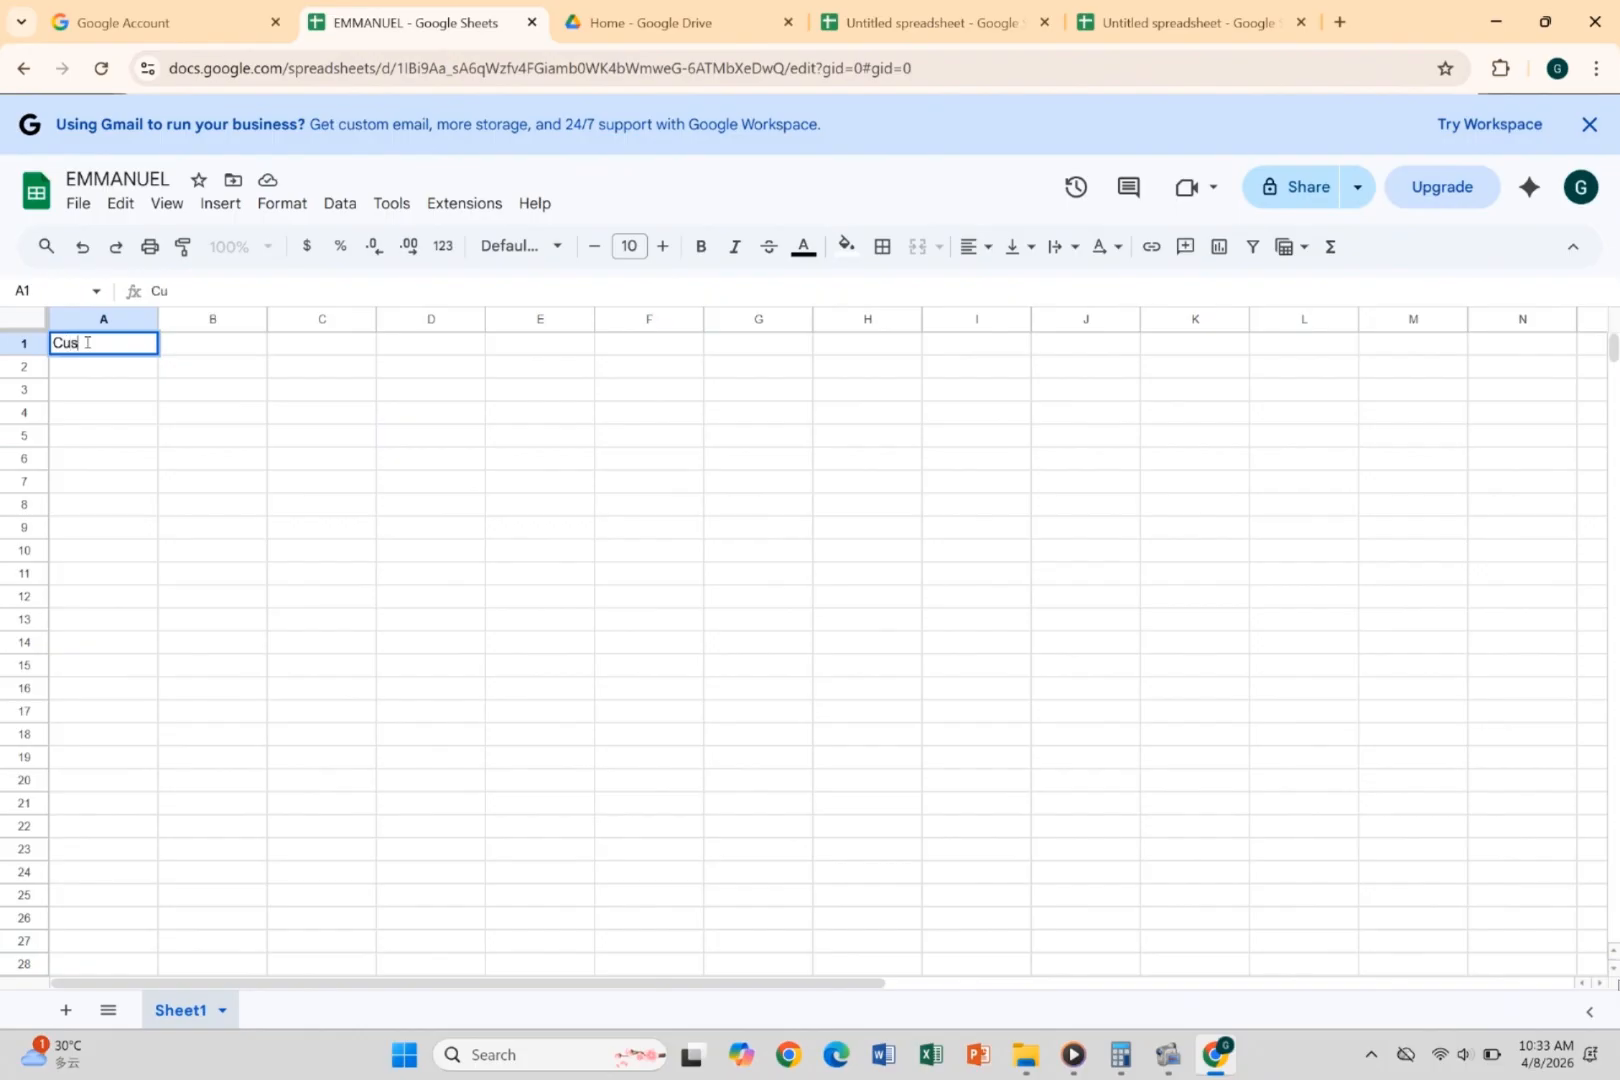
pyautogui.write('tomer Name')
pyautogui.click(183, 347)
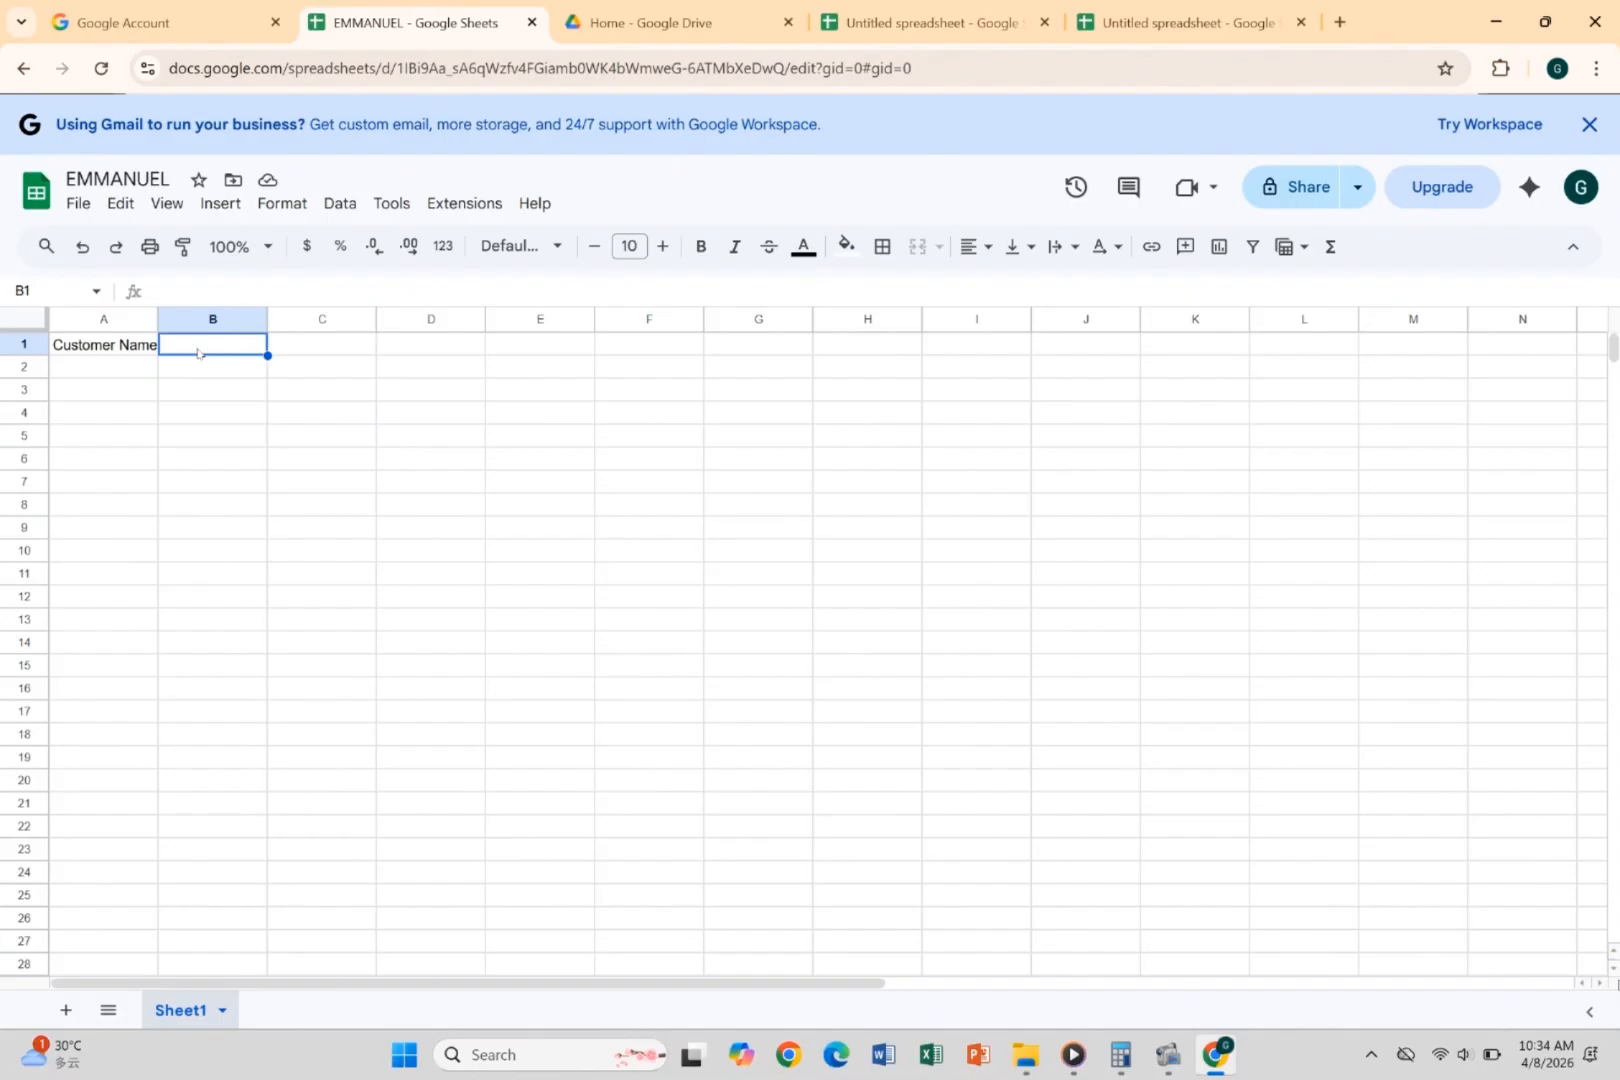
pyautogui.write('item')
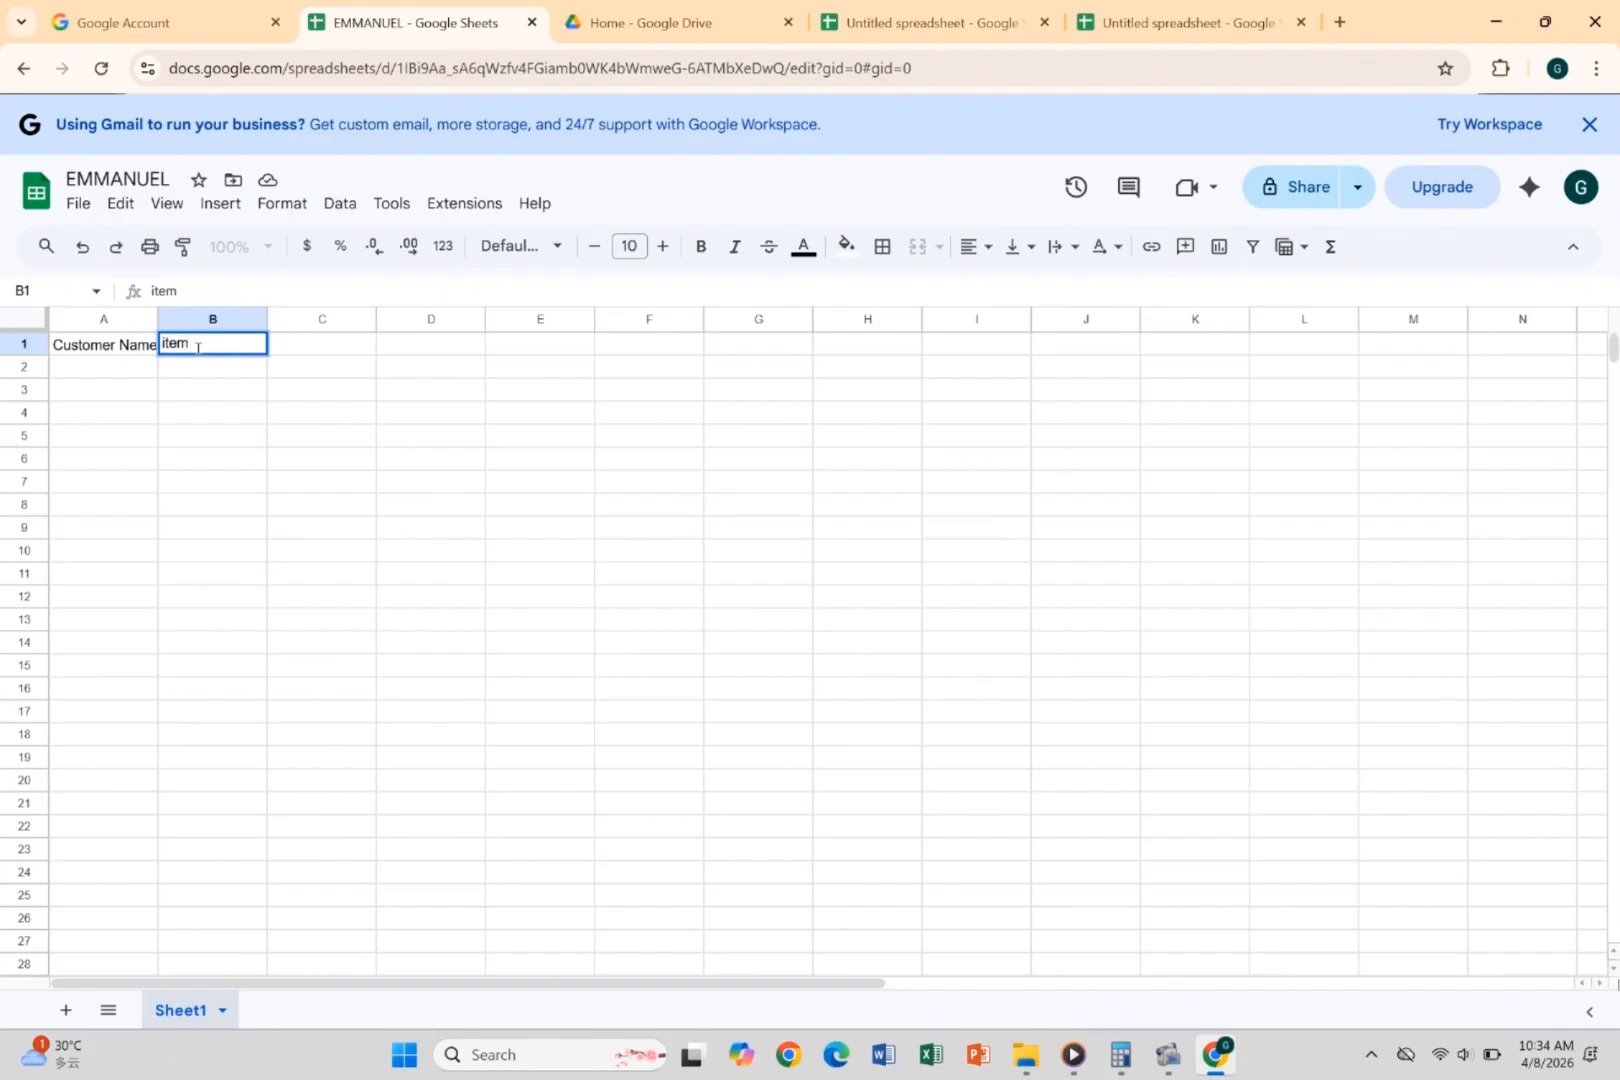
pyautogui.press('Tab')
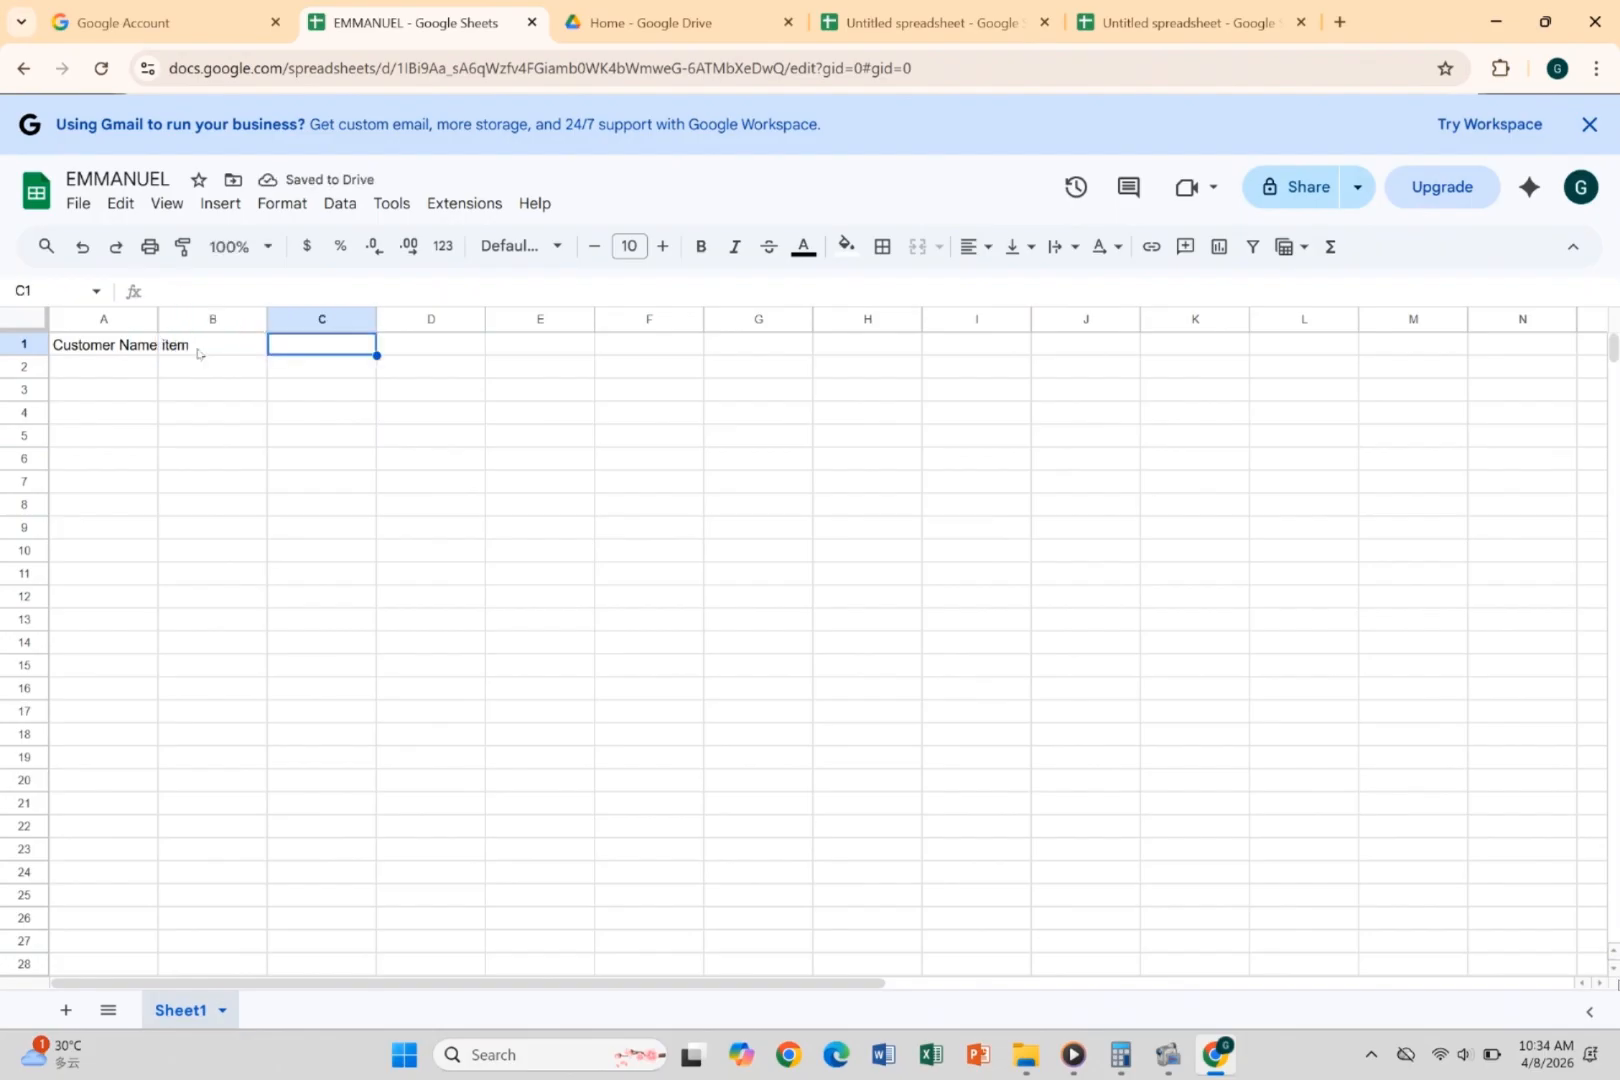
# Enter the column headers "Tracking Number" in C1 and "Description of item" in D1.
pyautogui.write('TR')
pyautogui.write('ra')
pyautogui.write('ck')
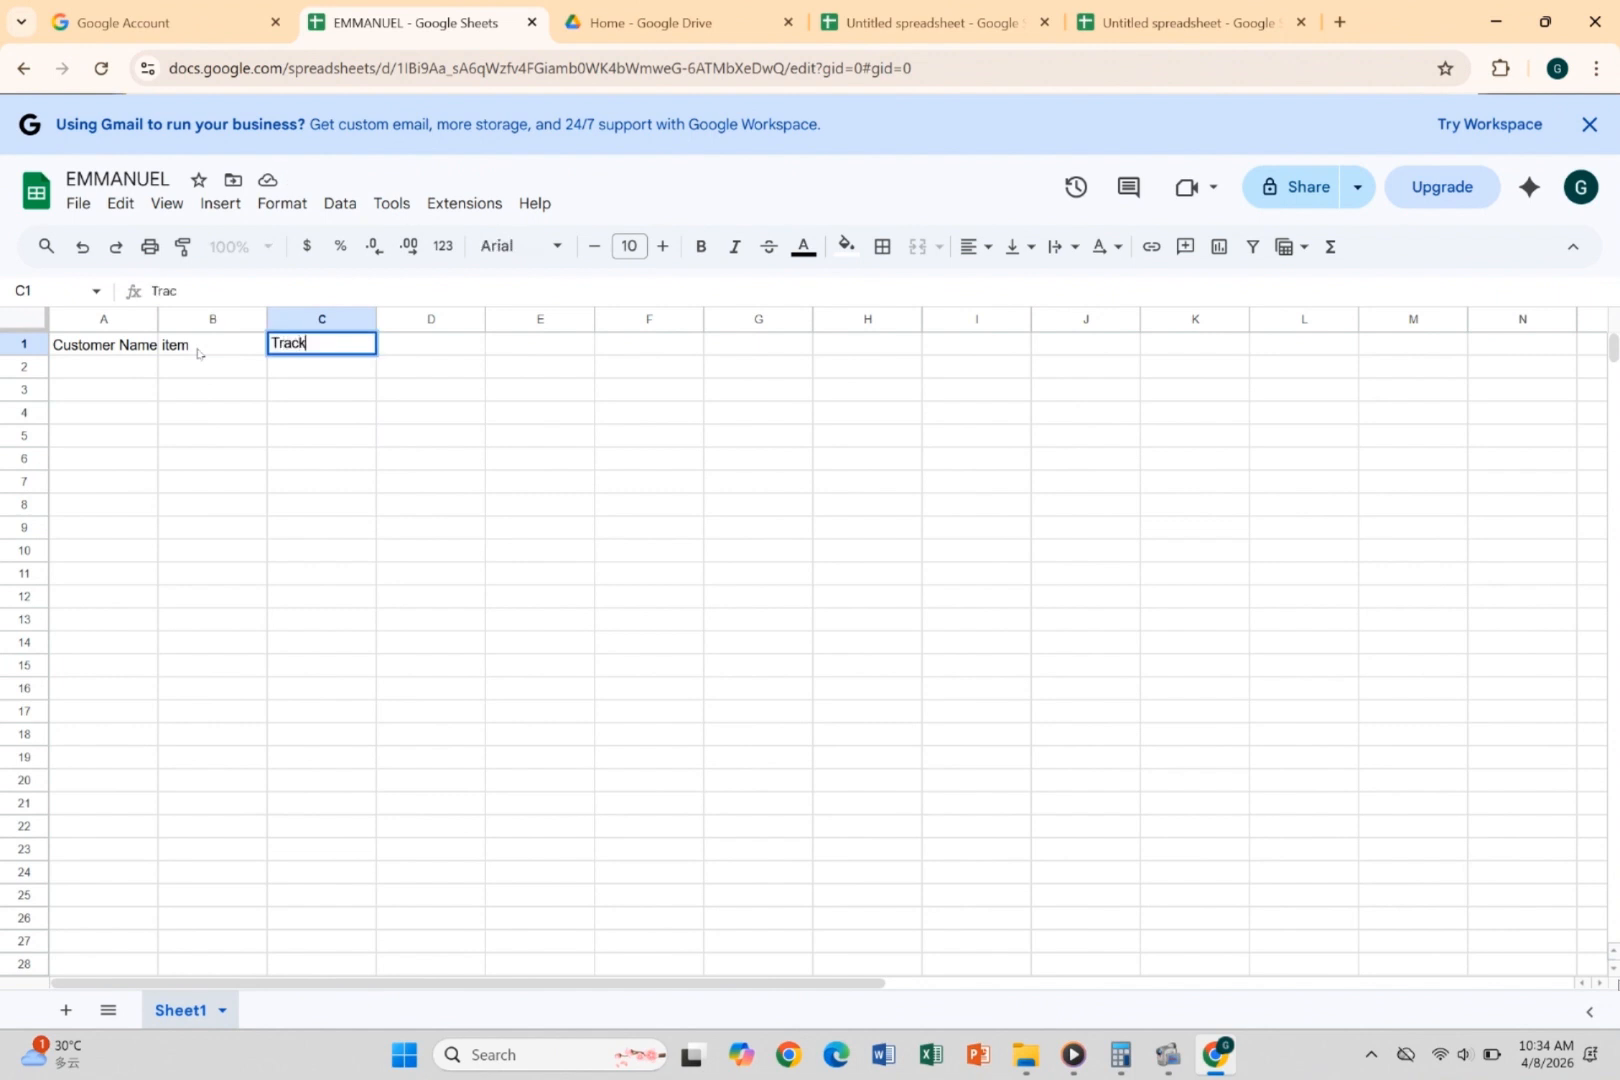
pyautogui.write('ing Number')
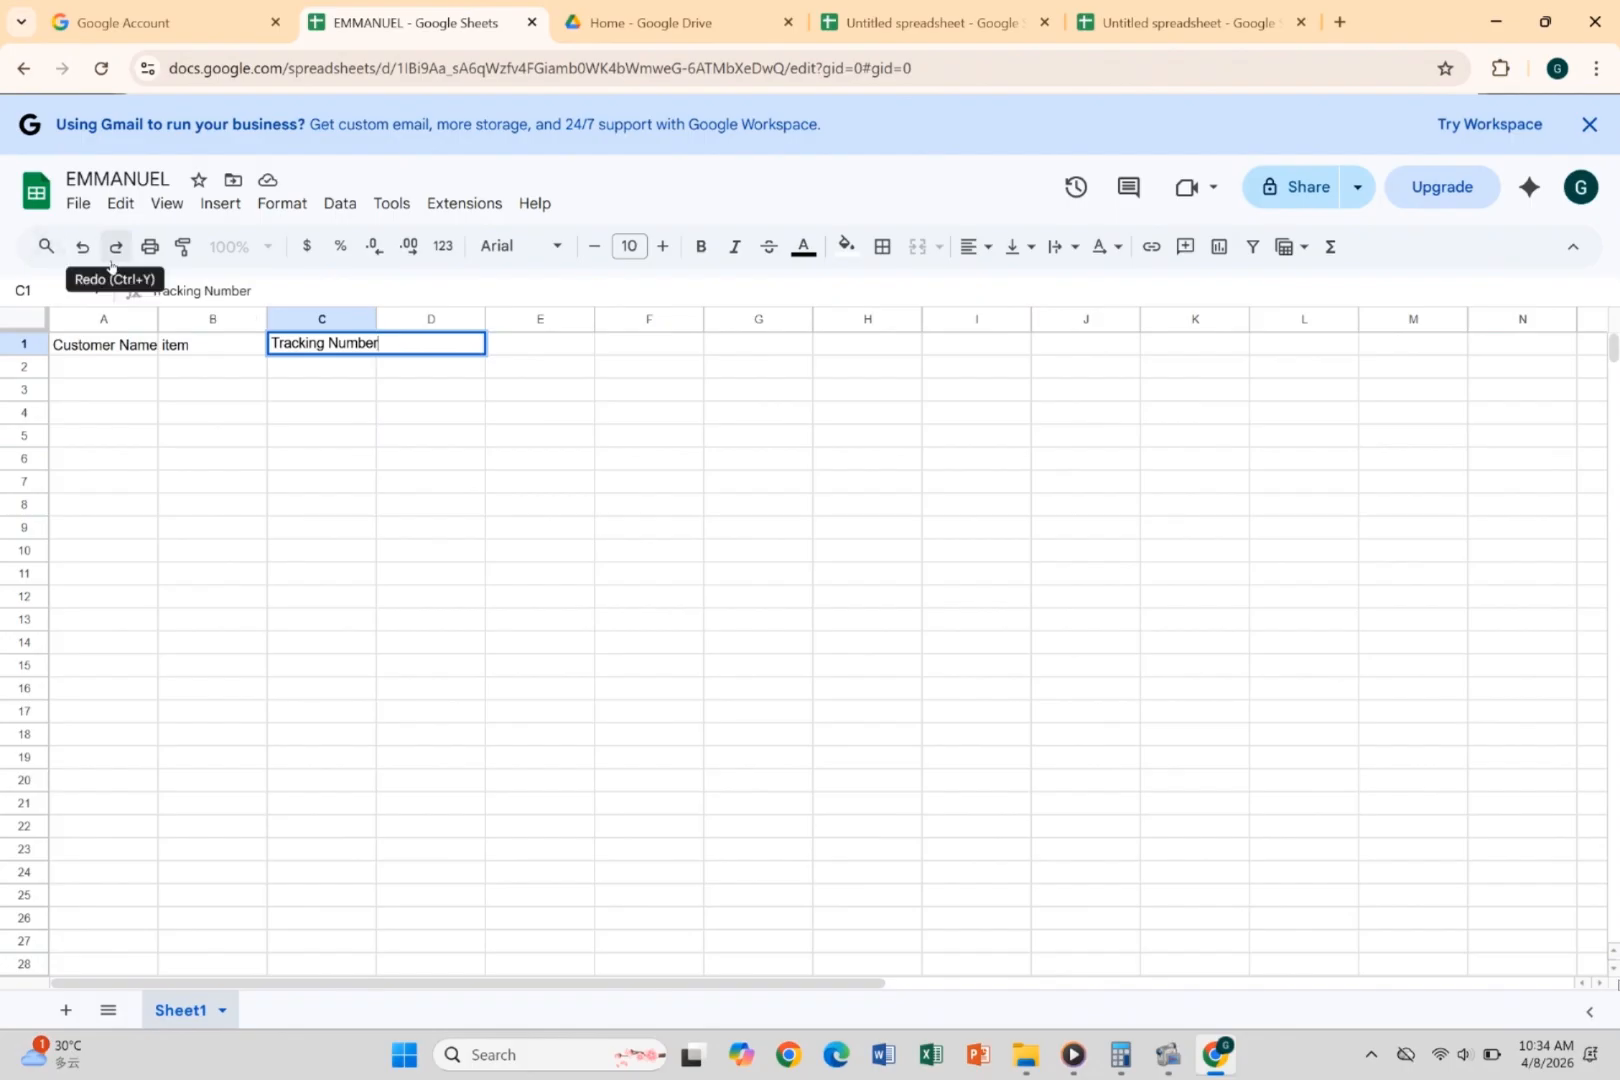
pyautogui.press('Tab')
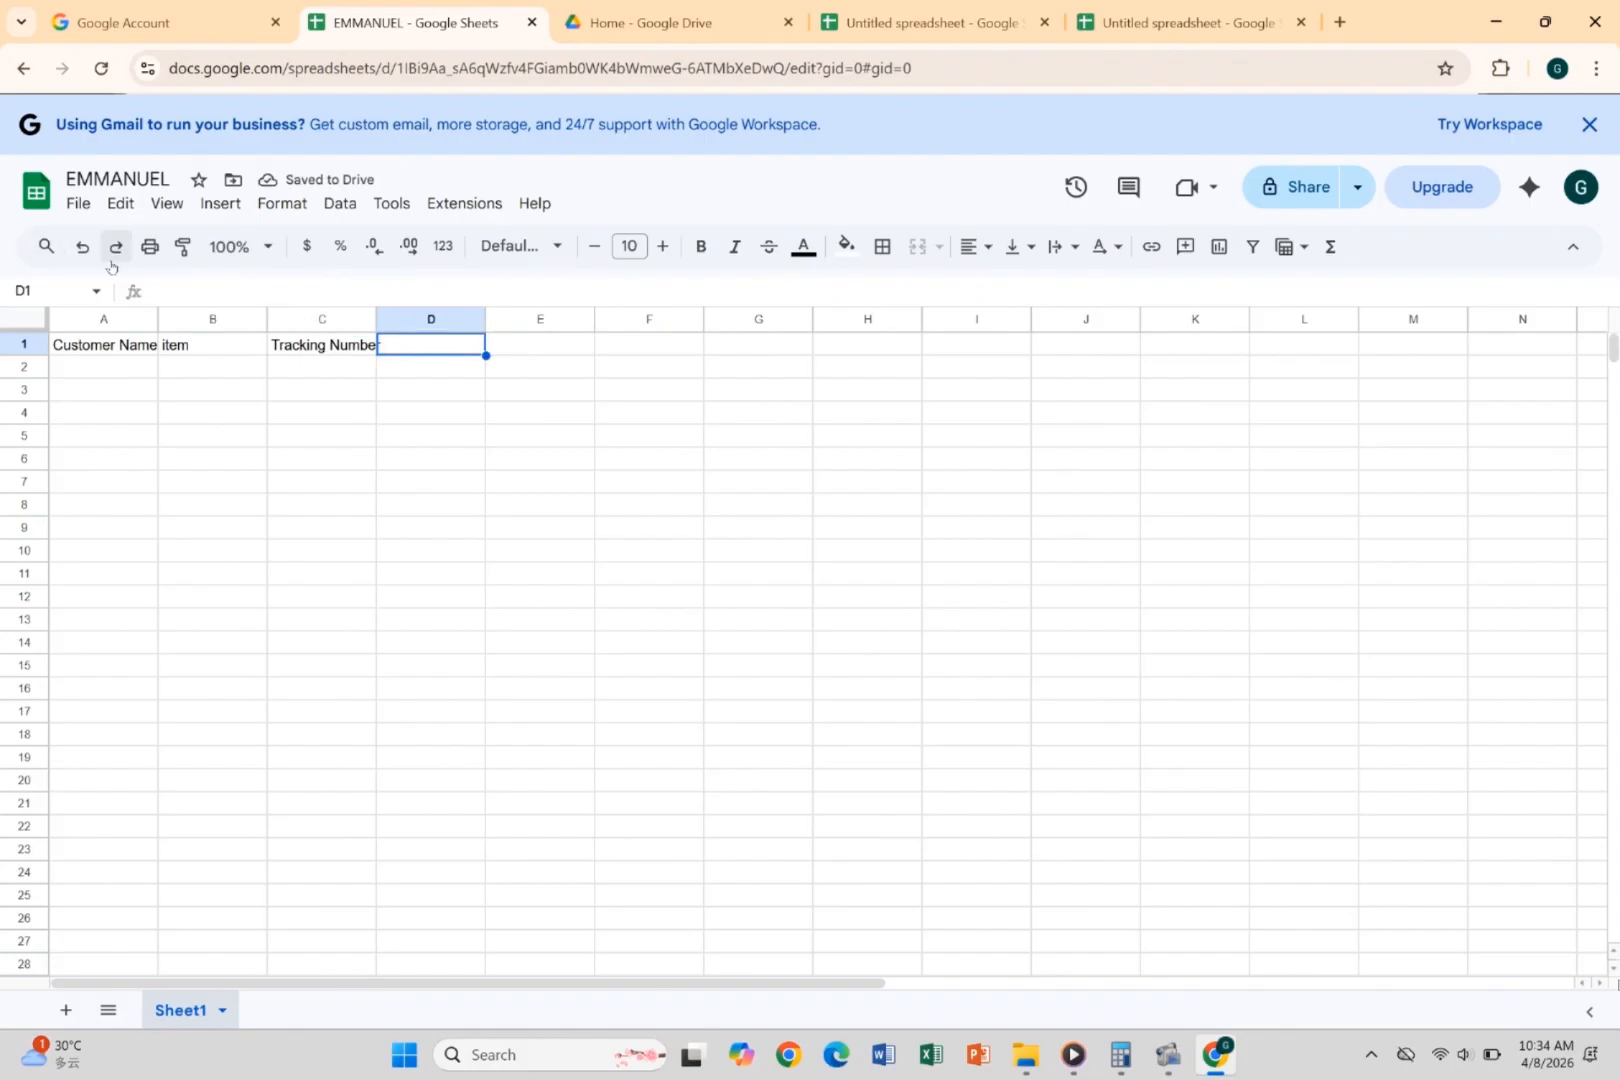
pyautogui.write('Desc')
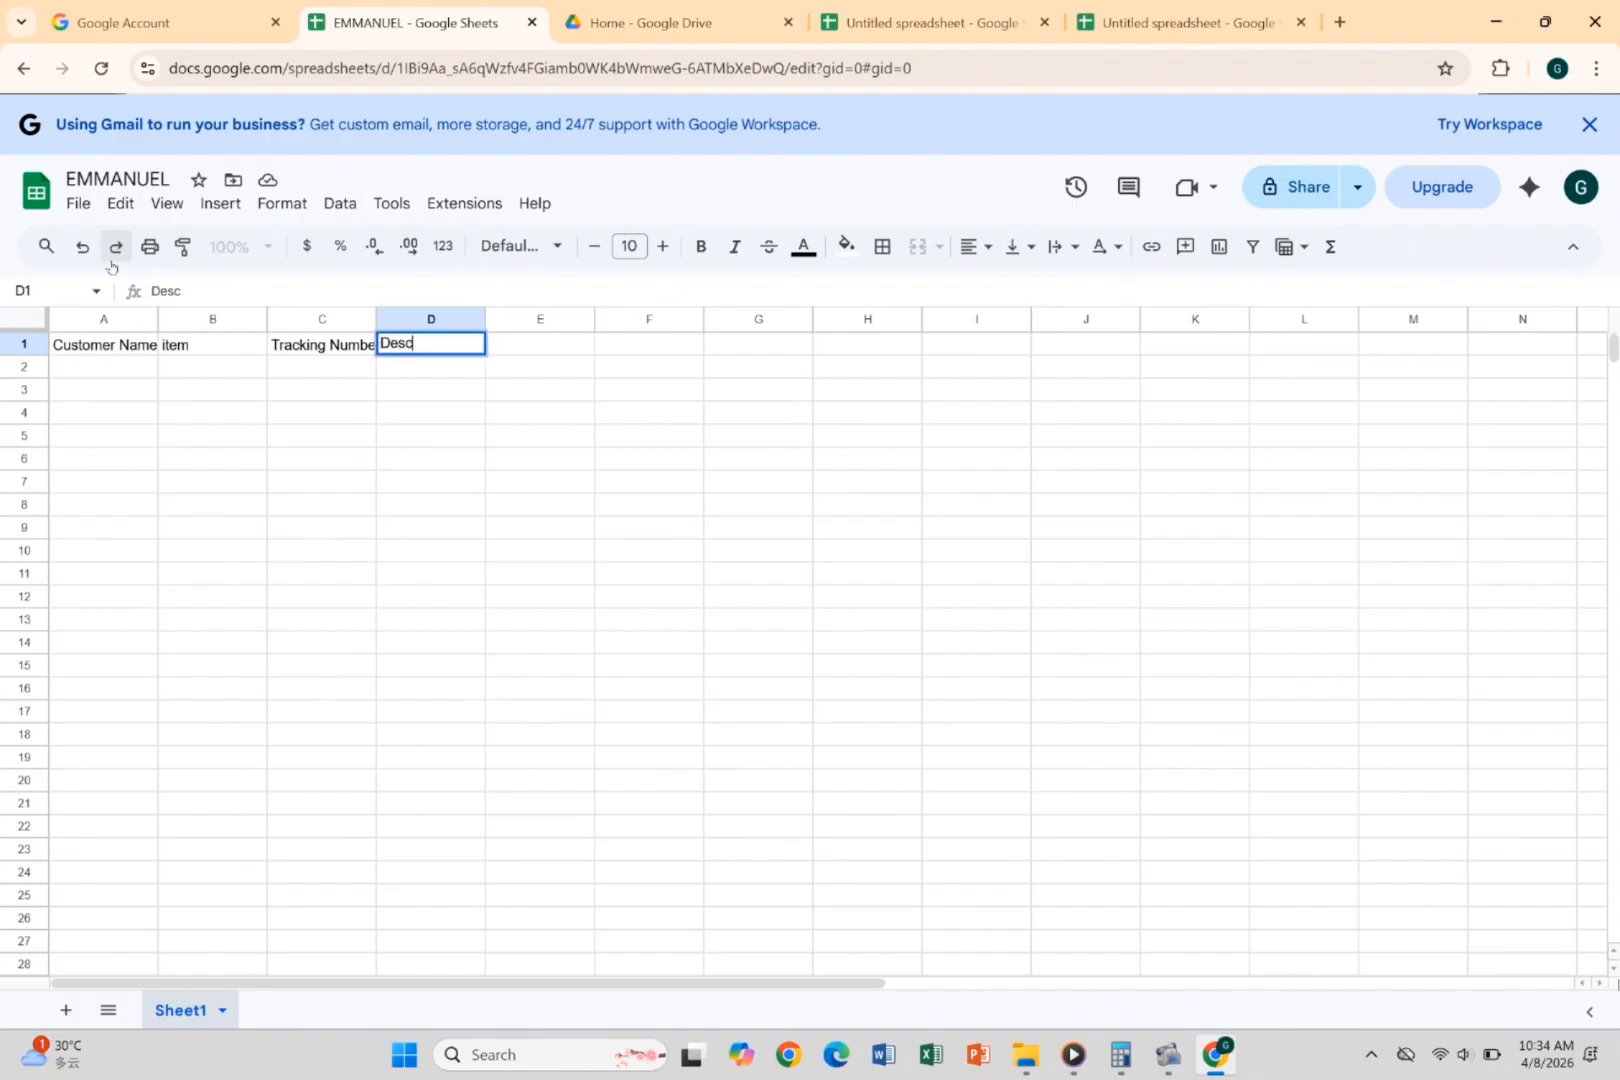
pyautogui.write('ription of item')
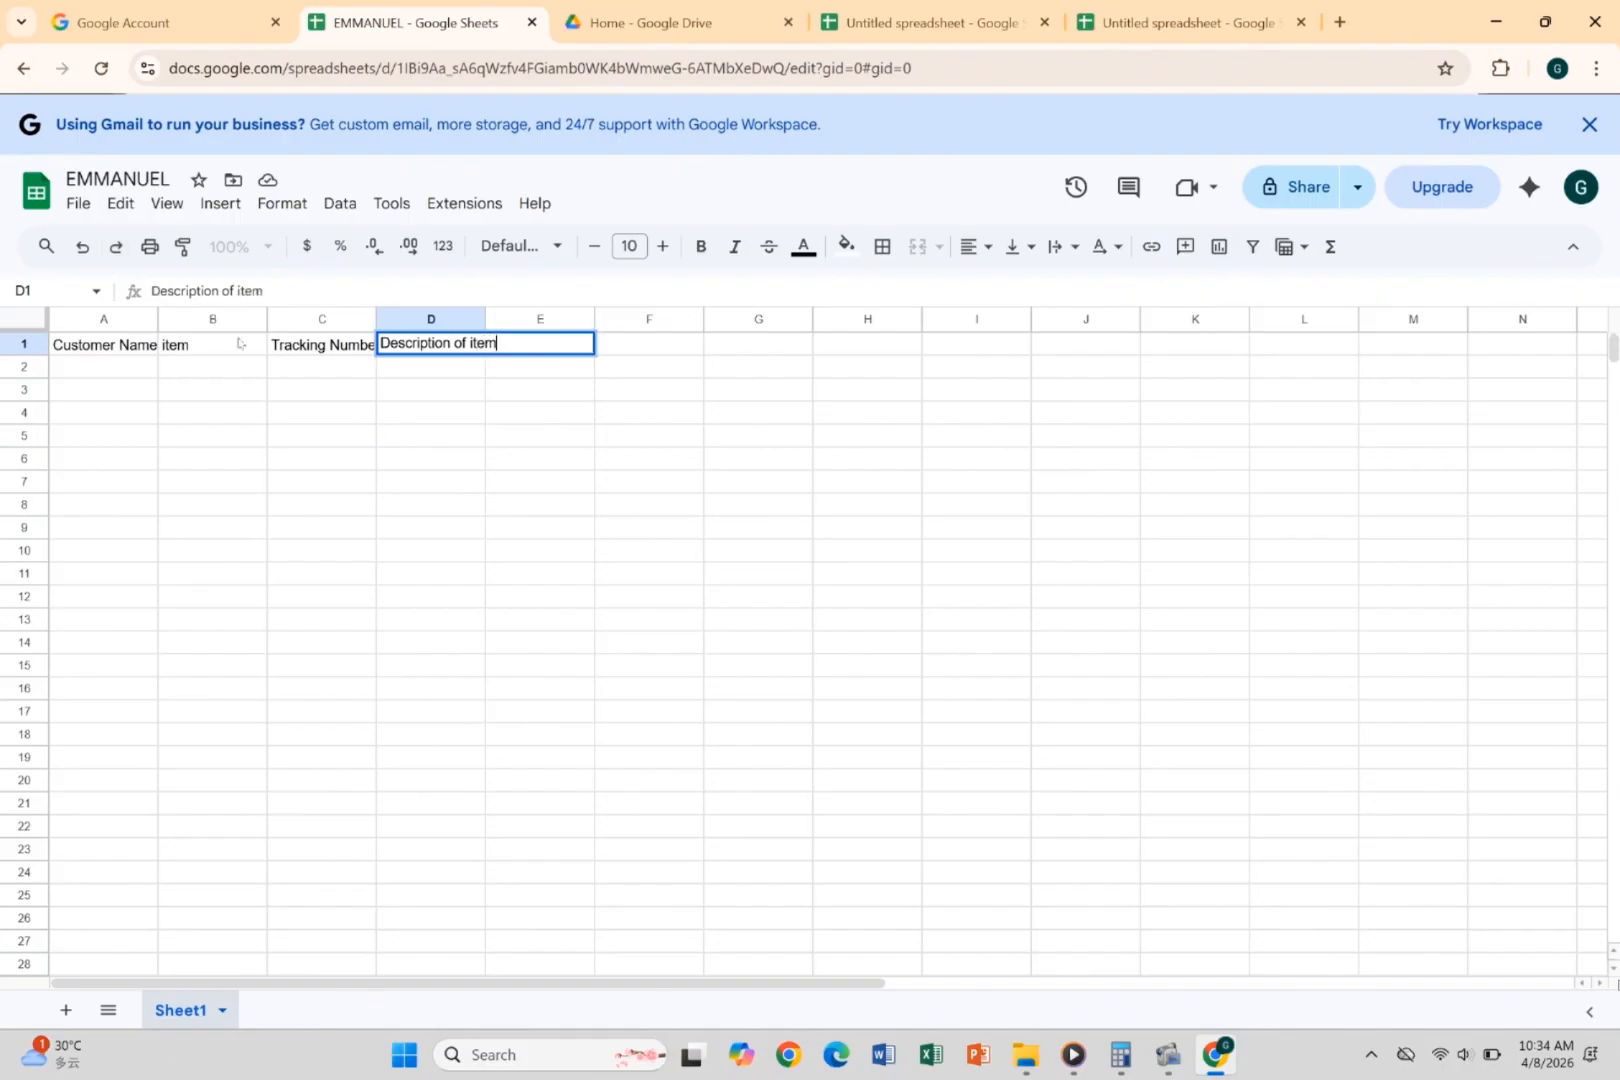
pyautogui.press('Tab')
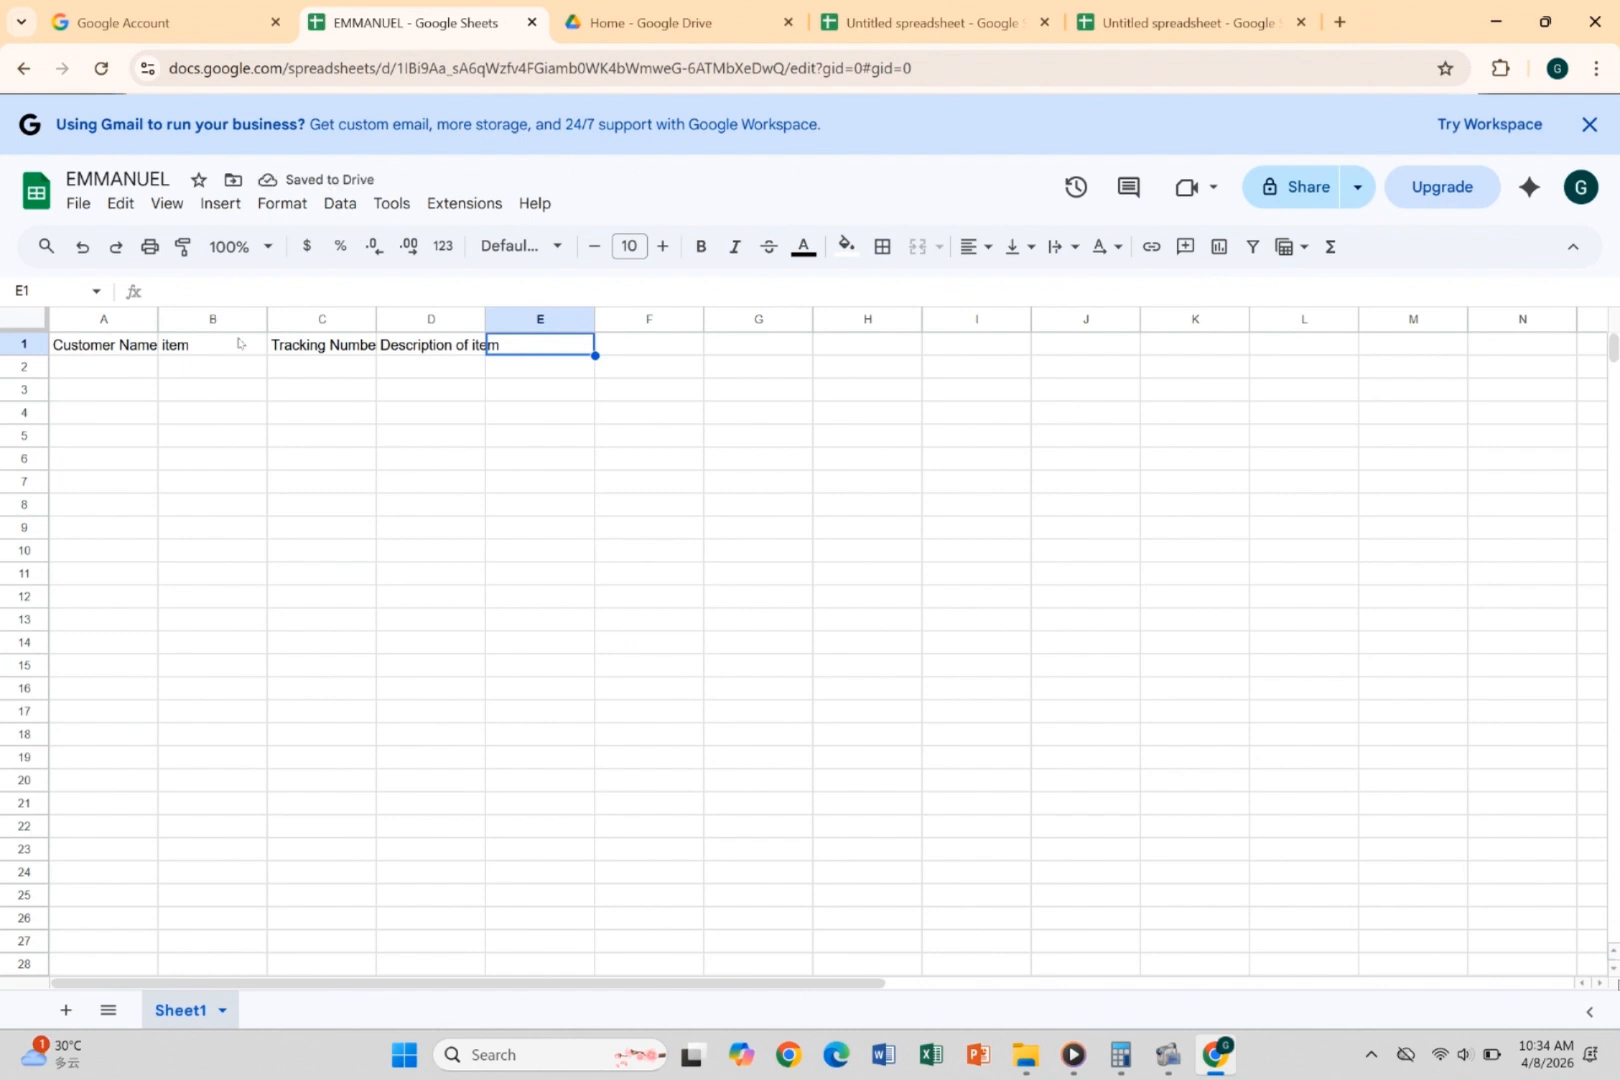
# Enter the column headers "Quantities" in E1 and "Status (Received)" in F1.
pyautogui.write('qu')
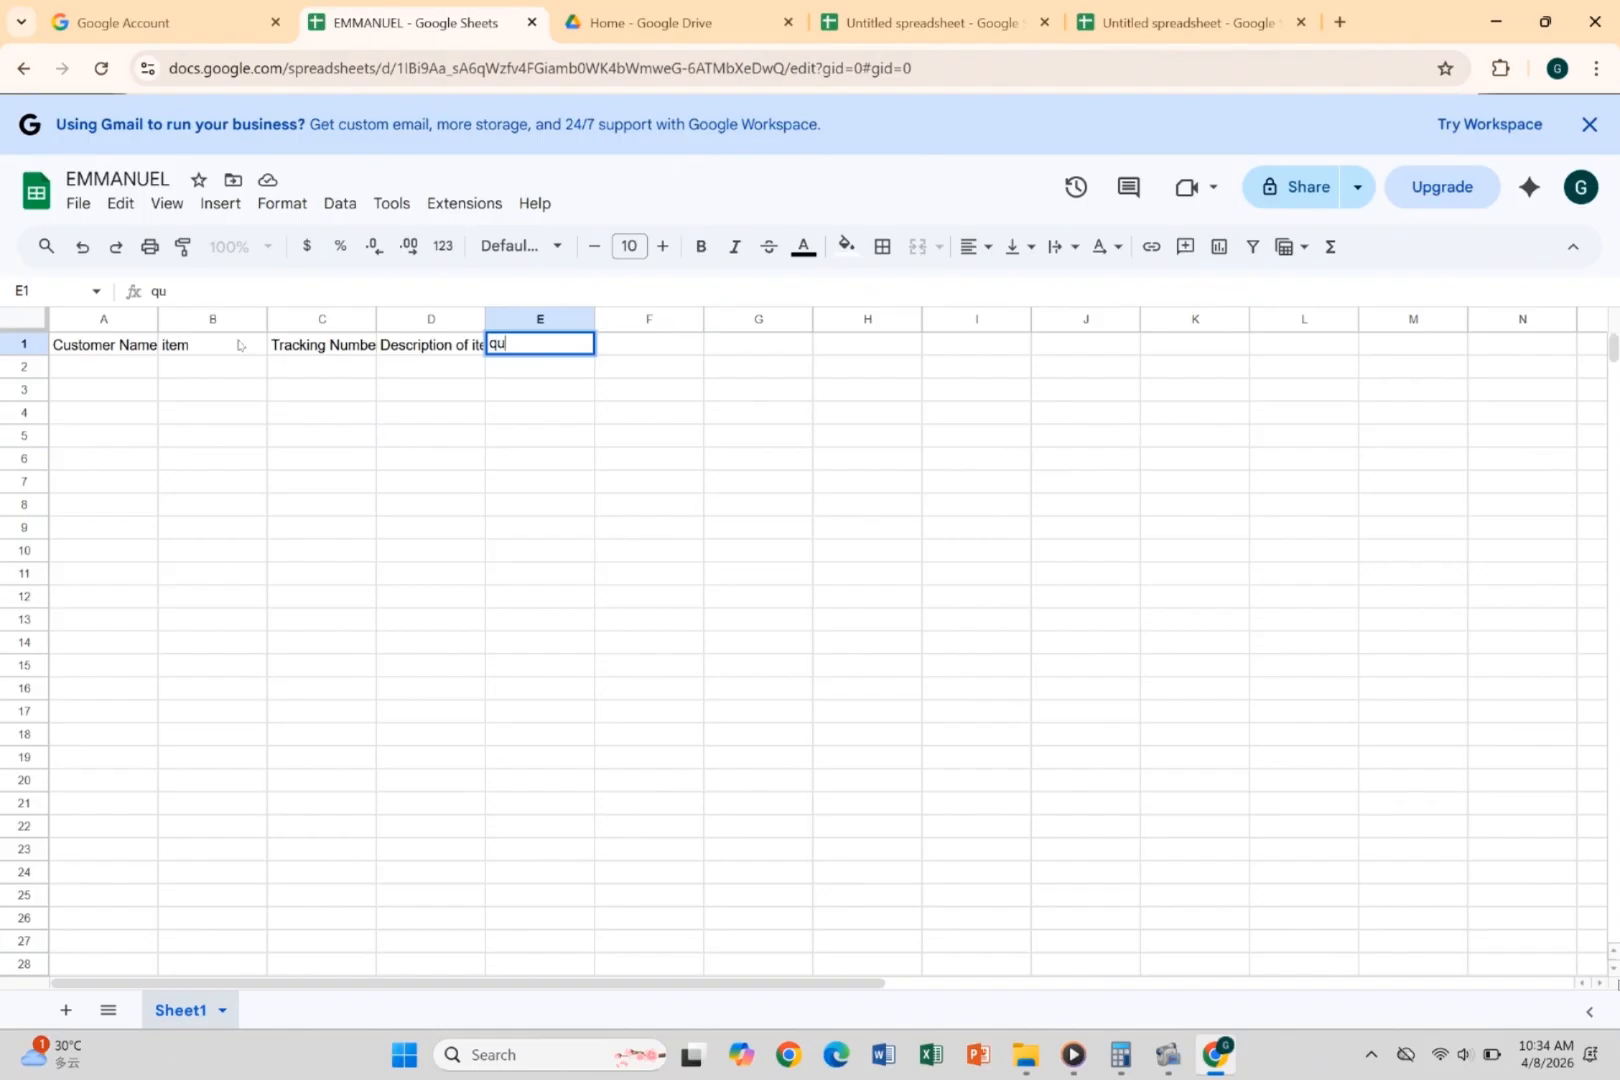
pyautogui.press('Escape')
pyautogui.write('Quantities')
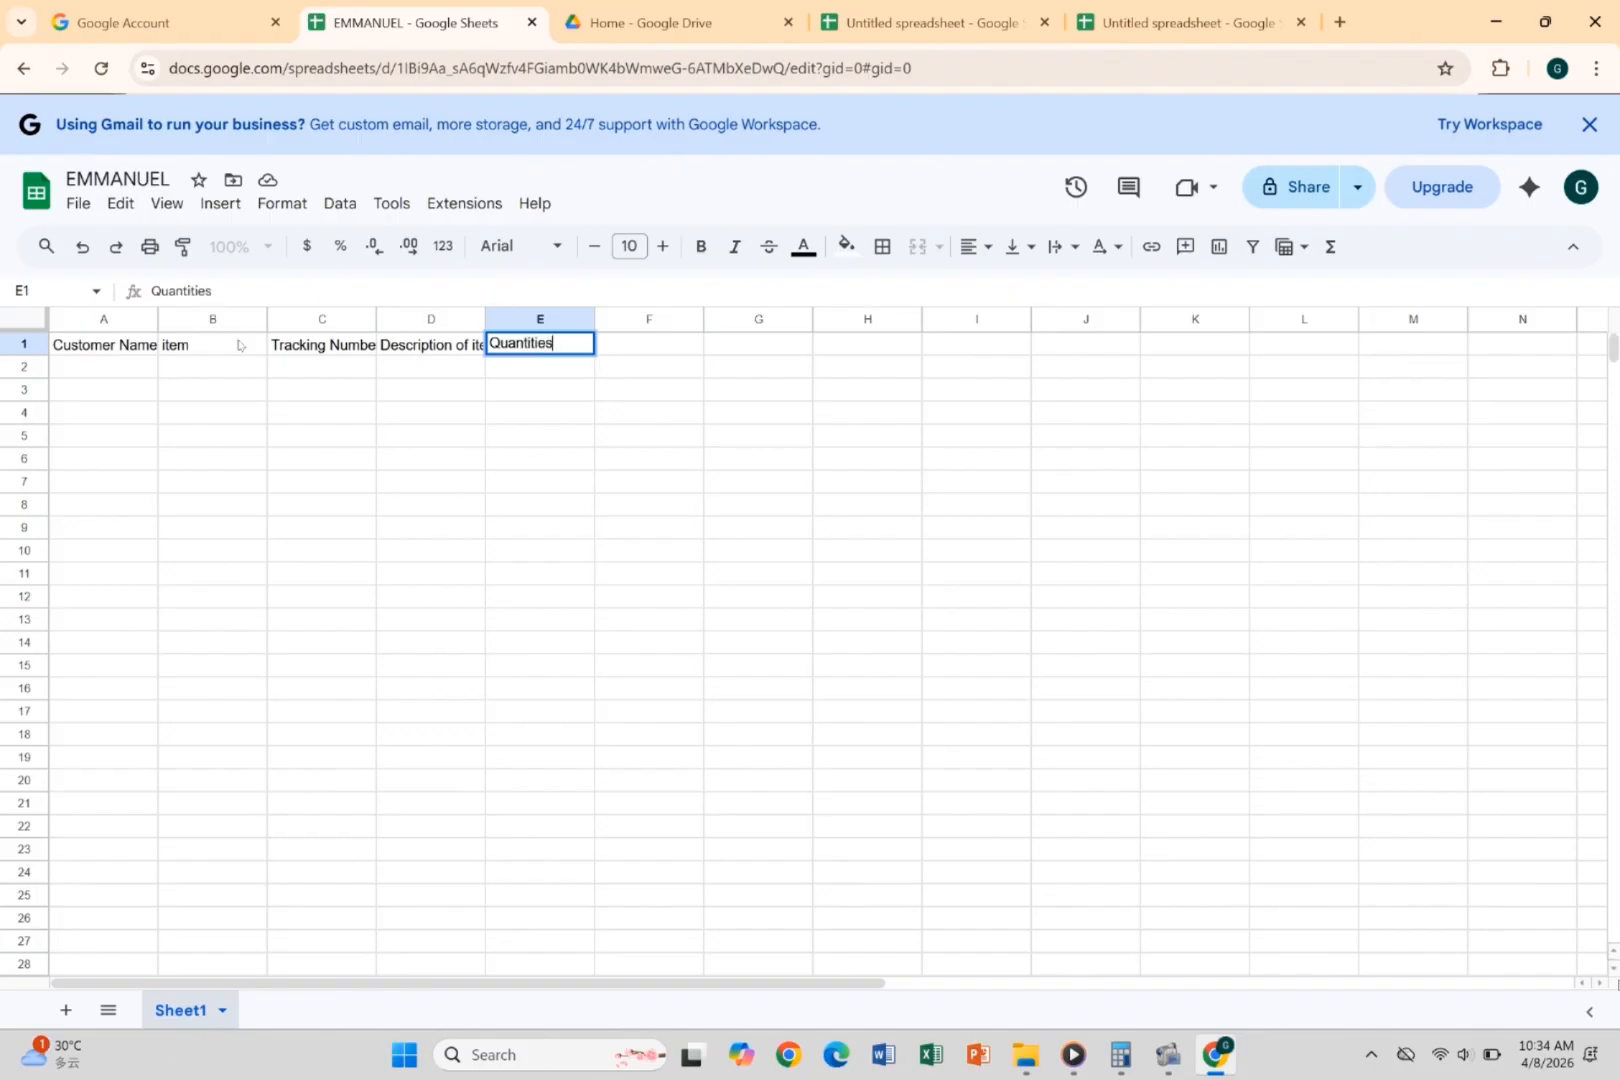
pyautogui.press('Tab')
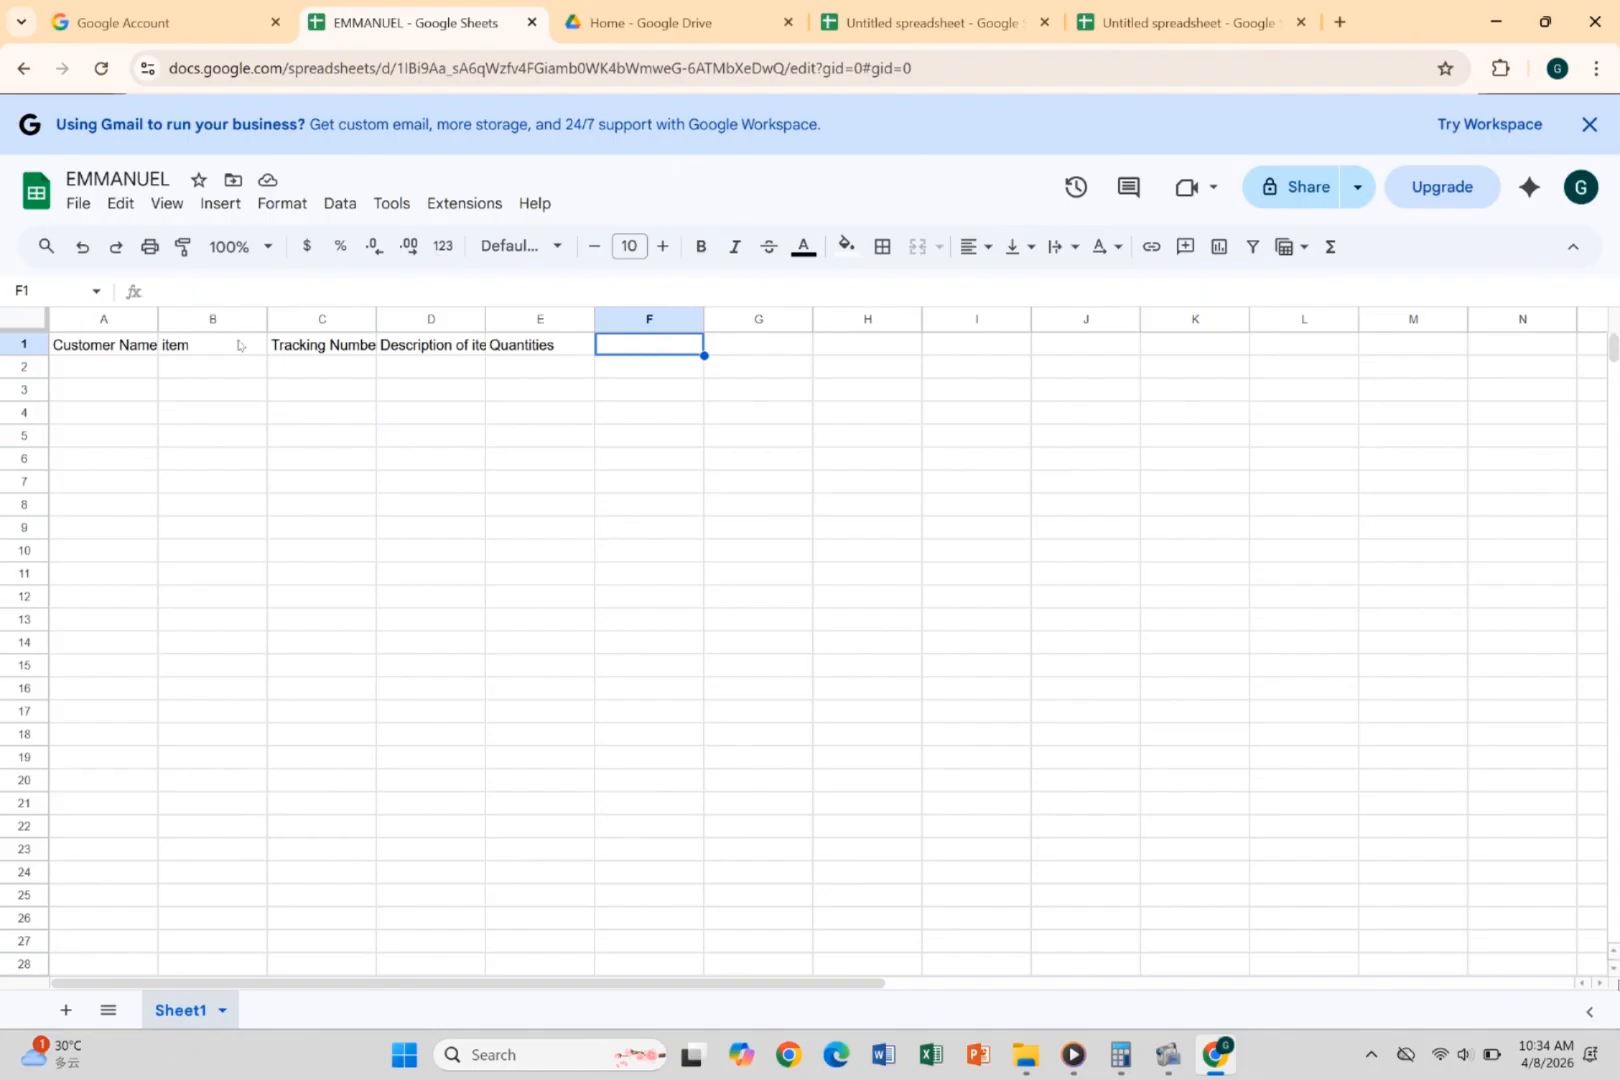
pyautogui.write('Status ')
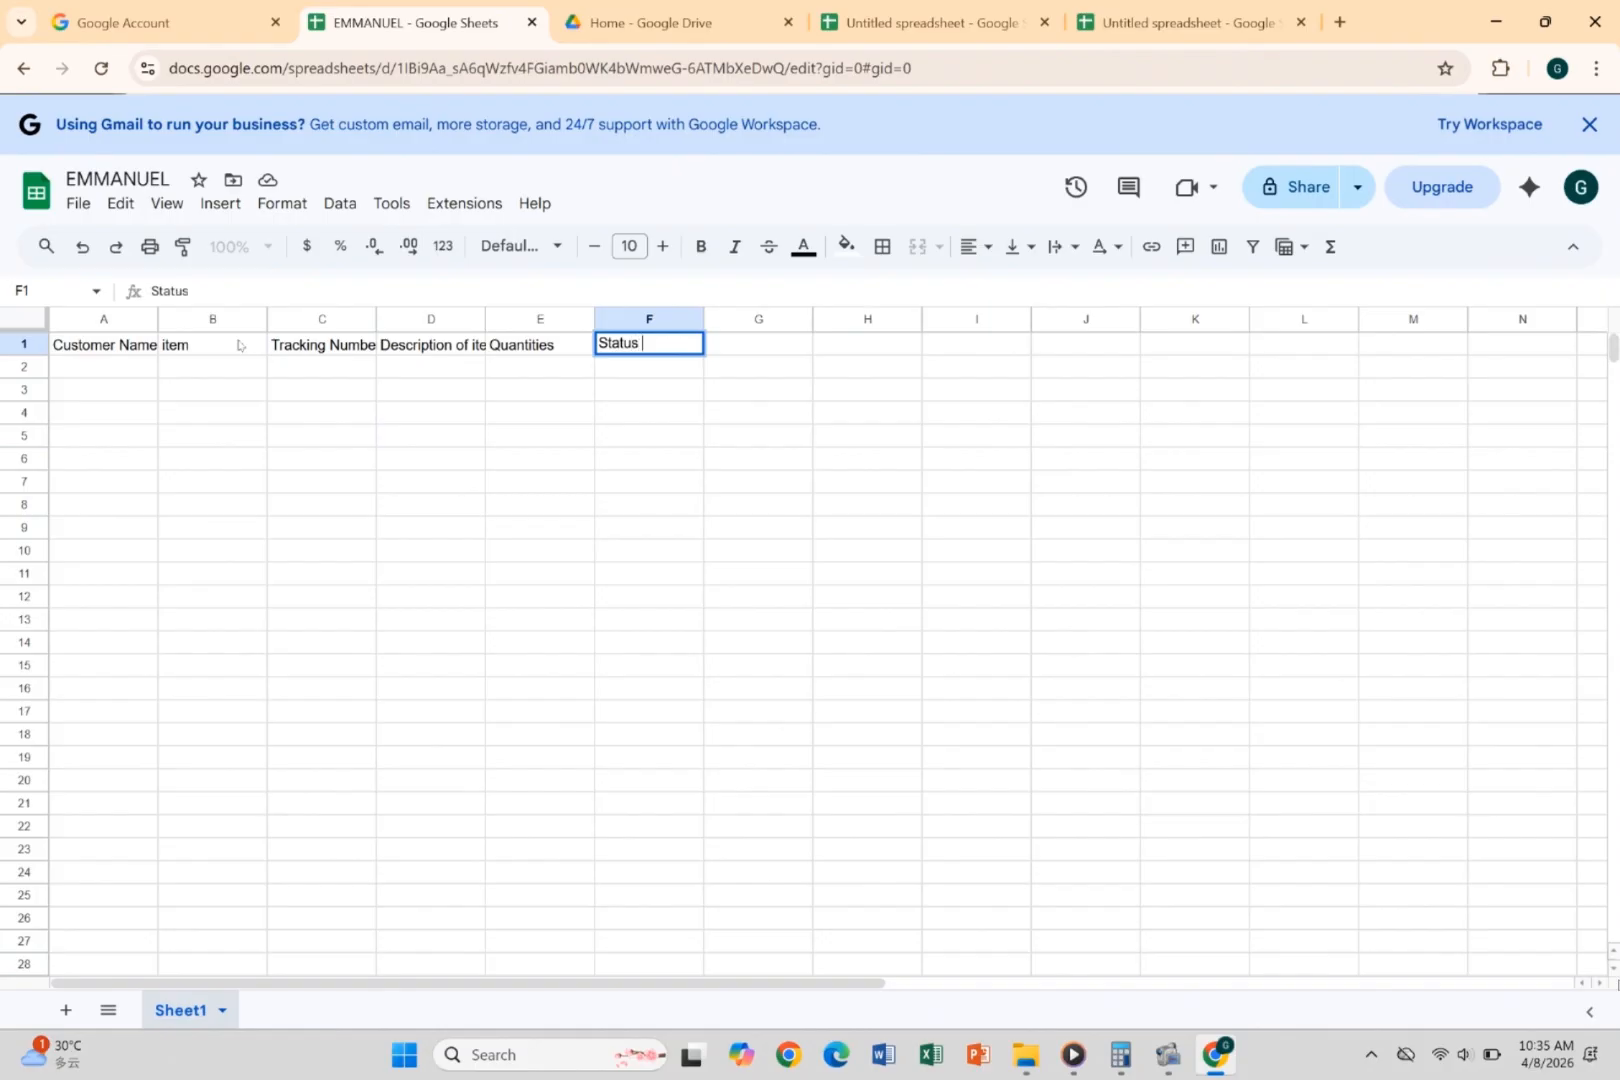
pyautogui.write('(Received')
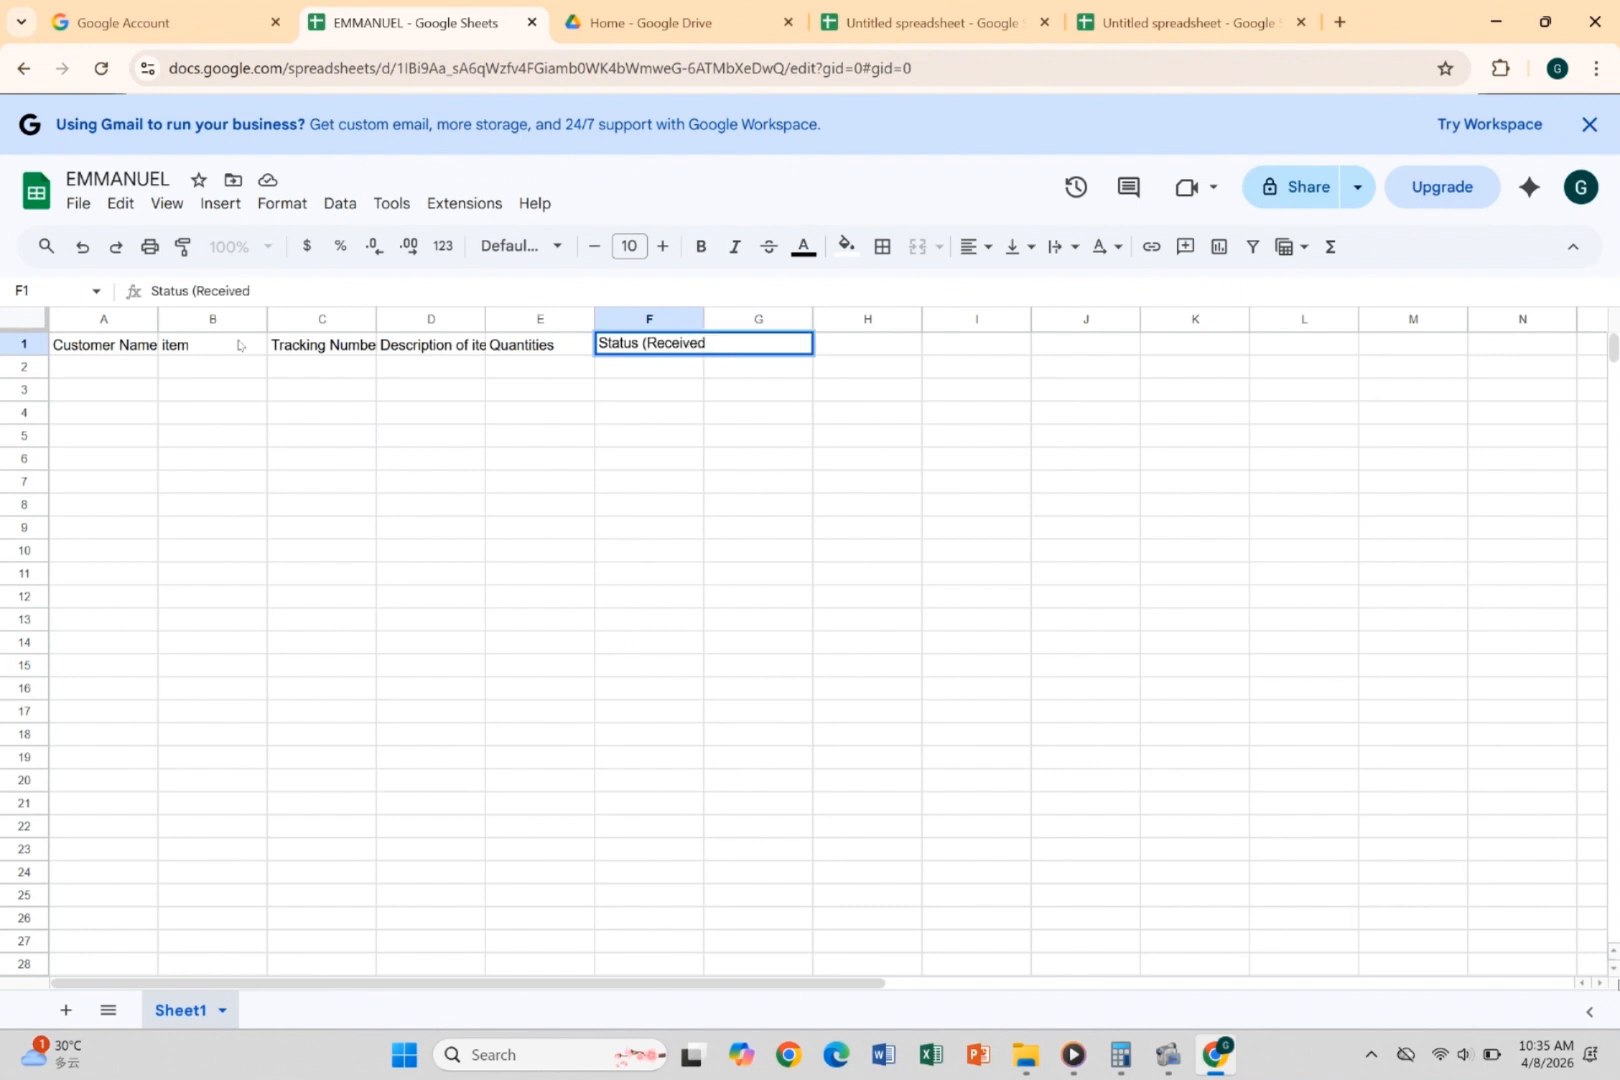
pyautogui.write(')')
pyautogui.press('Tab')
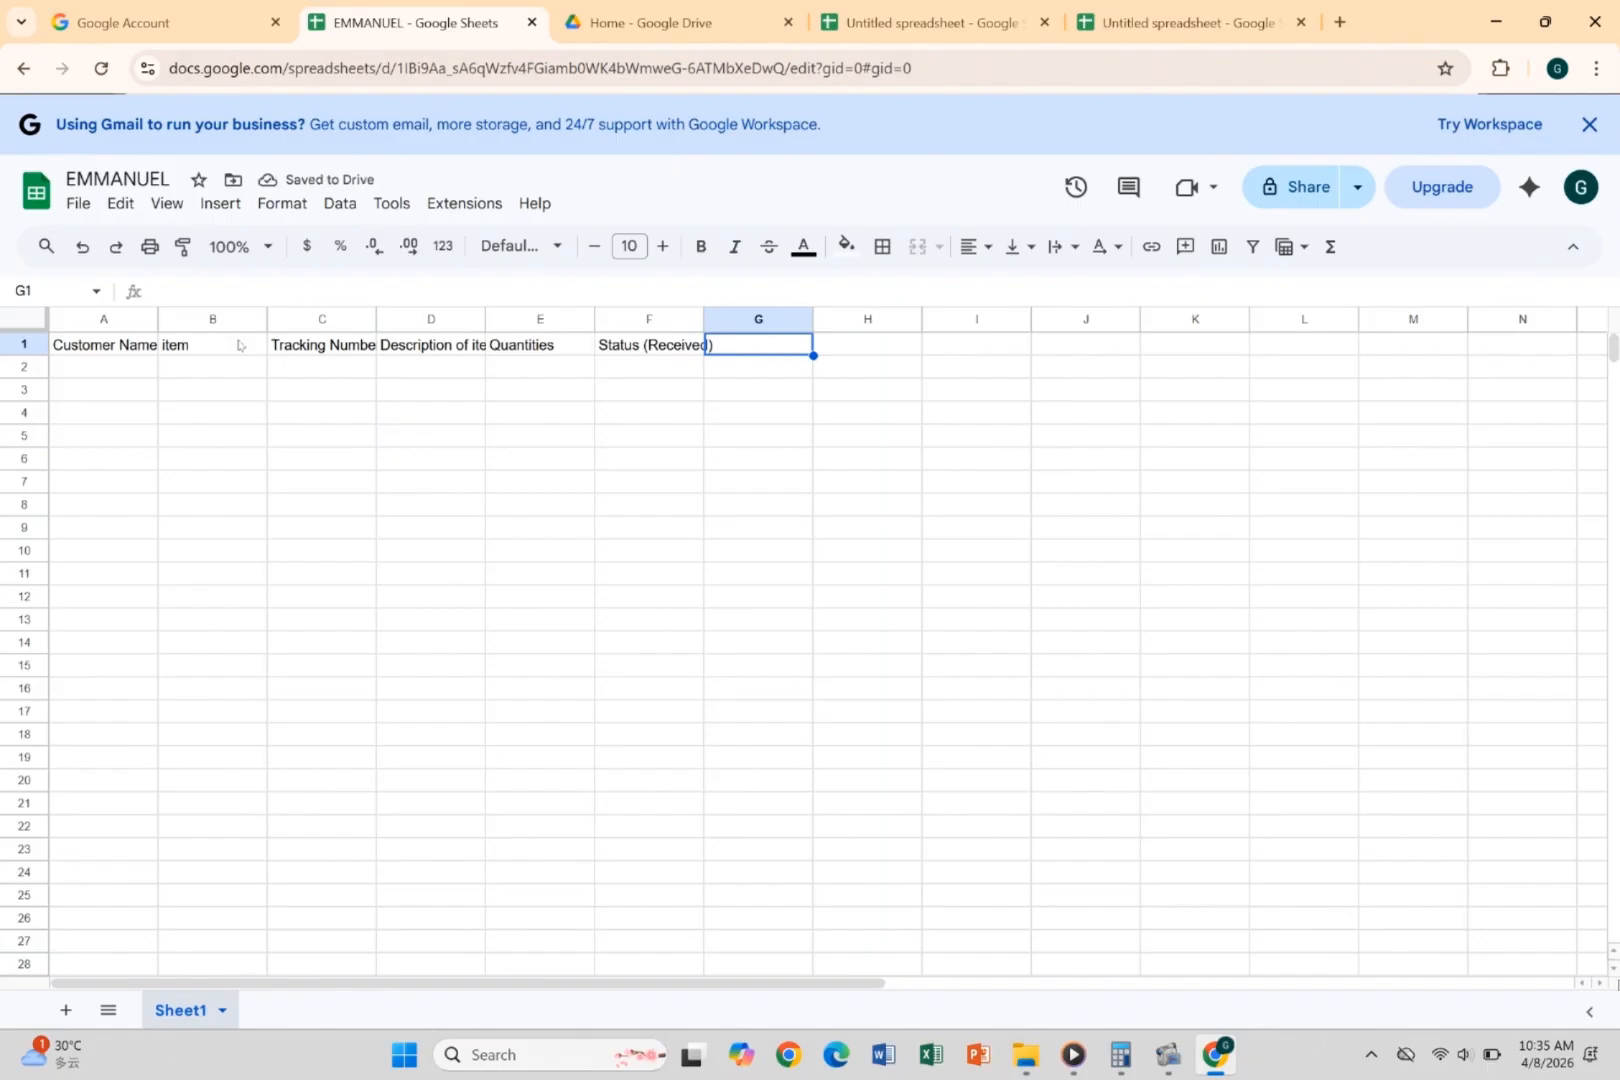
# Enter the column headers "CBM" in G1 and "Status (Shipped)" in H1.
pyautogui.write('CBM')
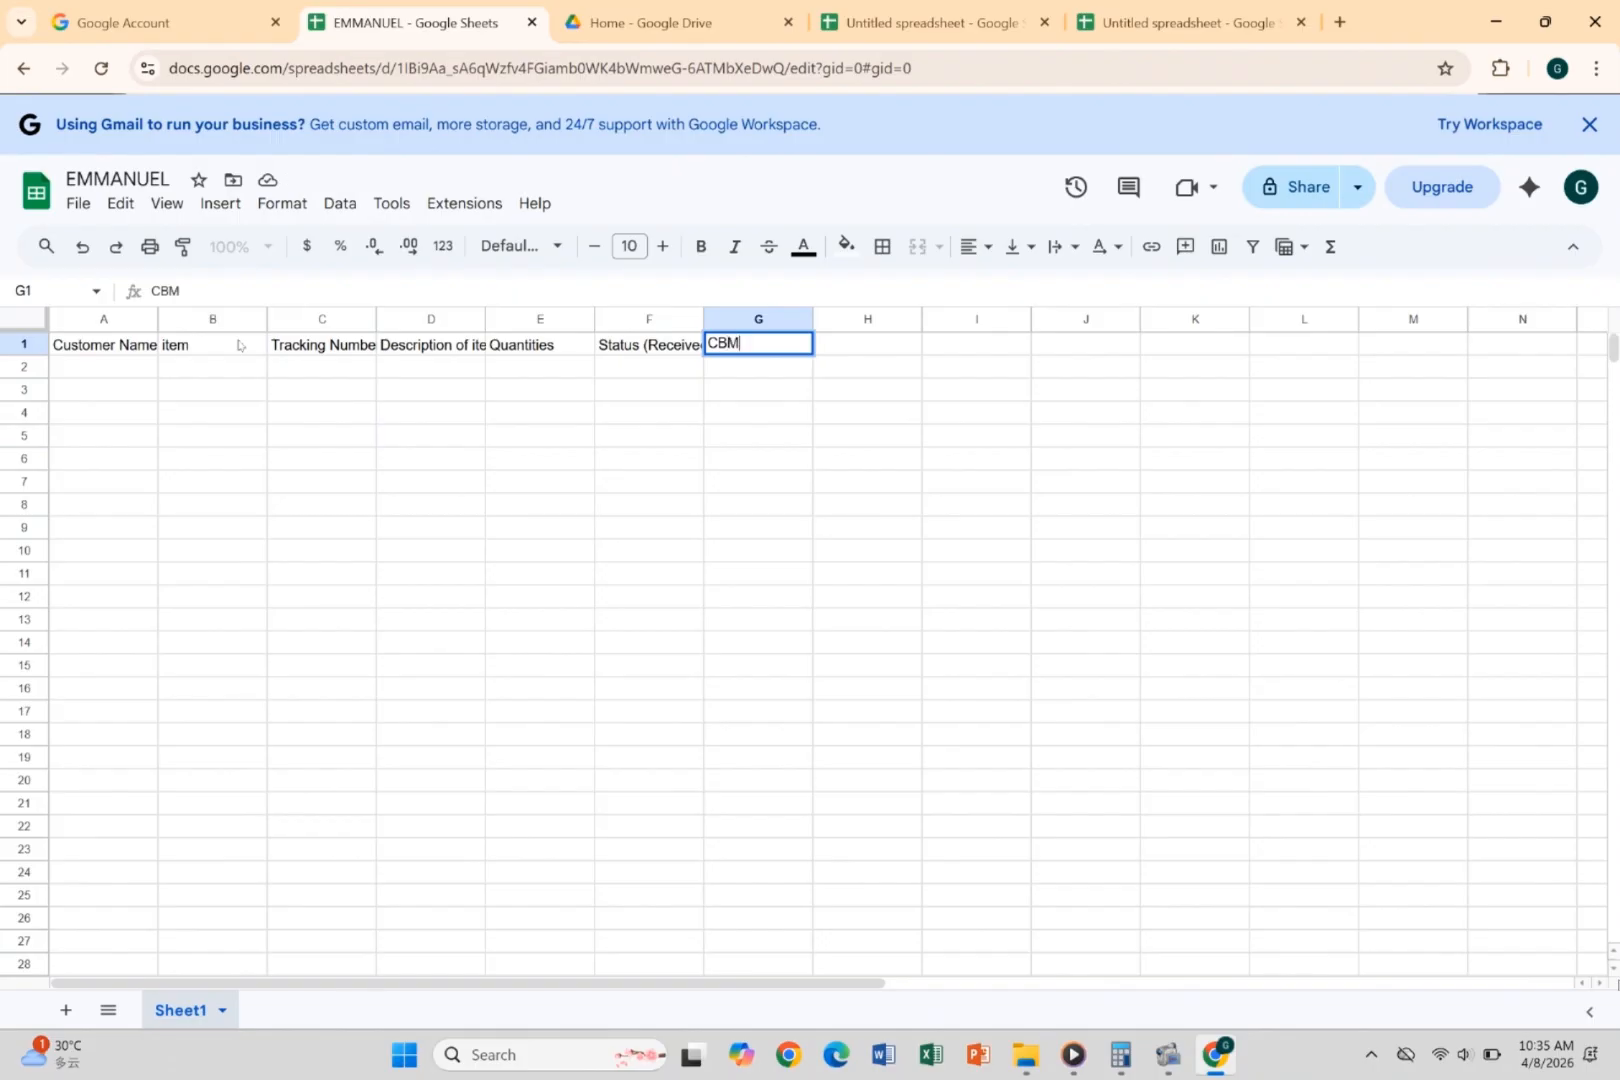
pyautogui.press('Tab')
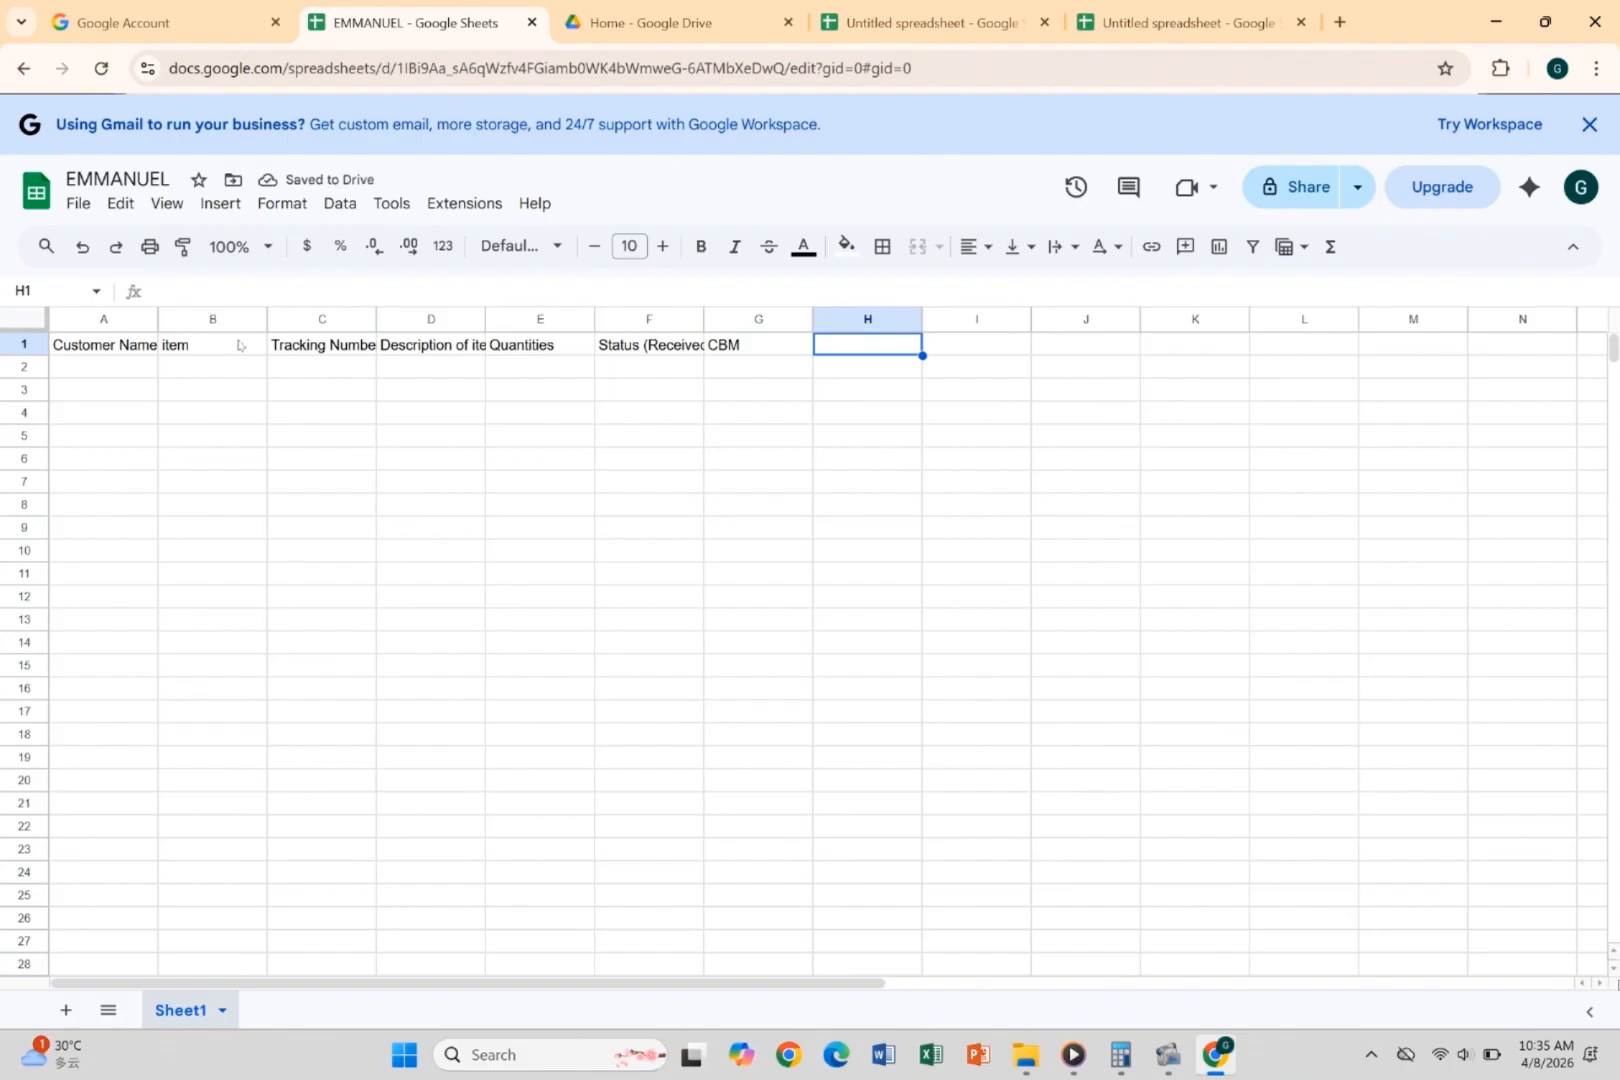
pyautogui.write('Statu')
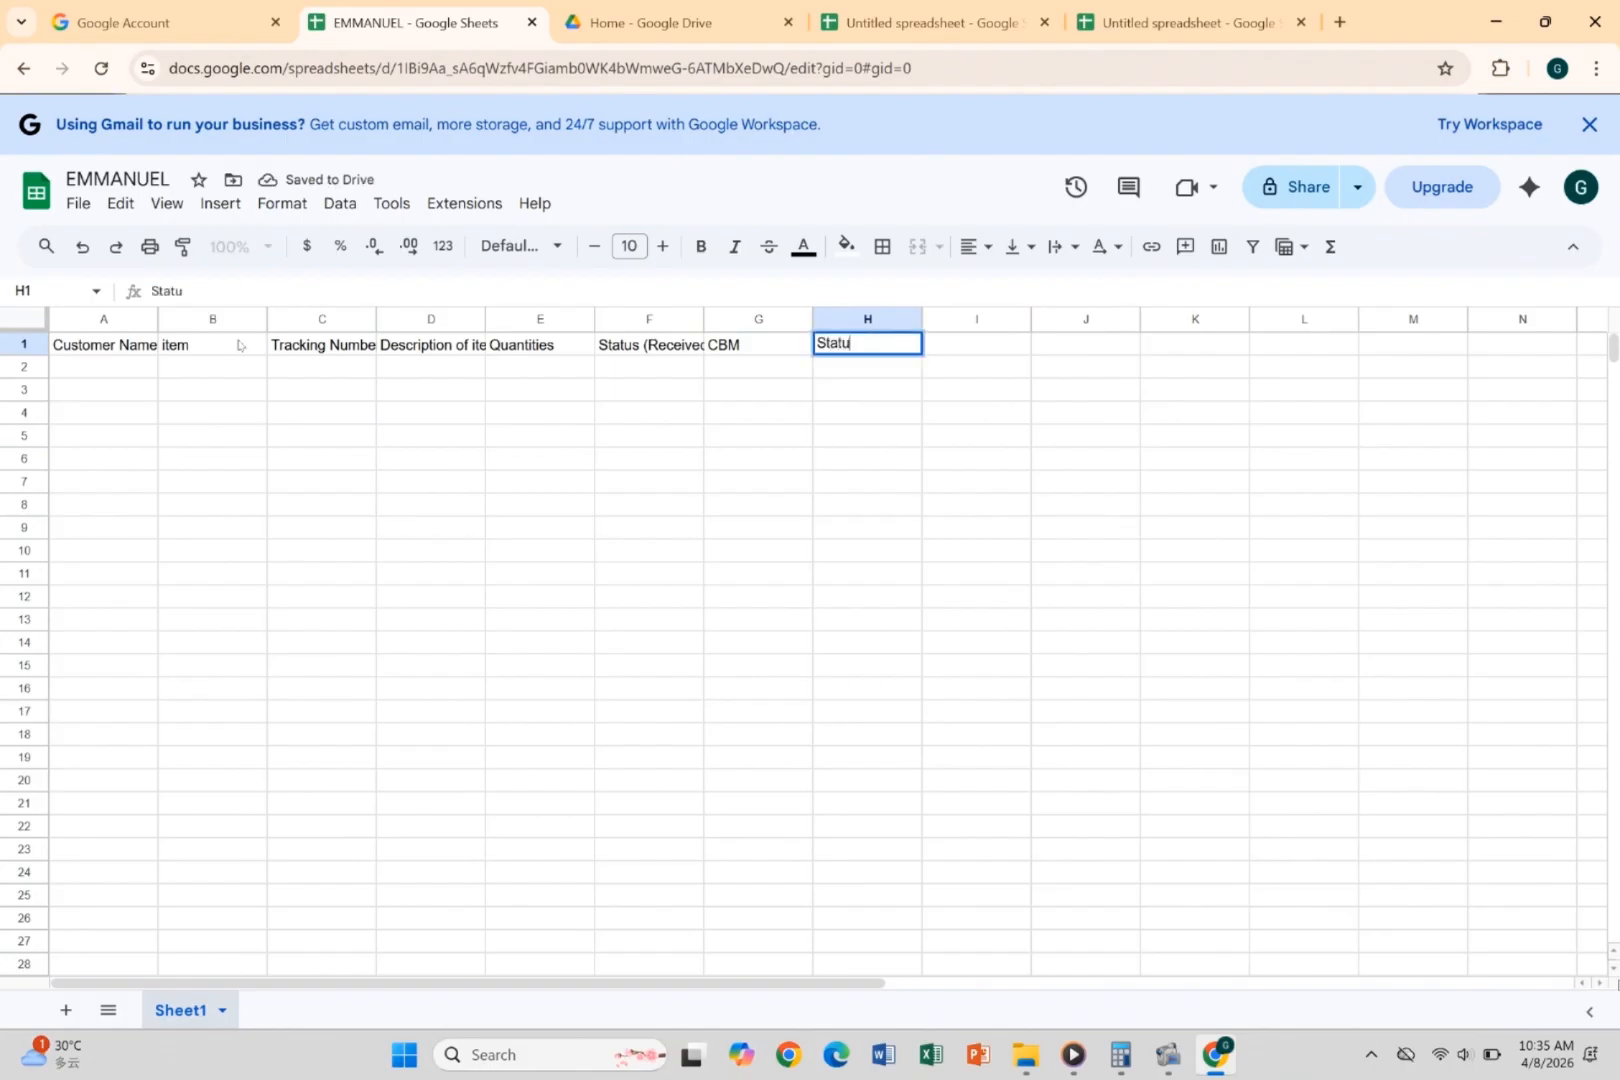
pyautogui.write('s (Shipped')
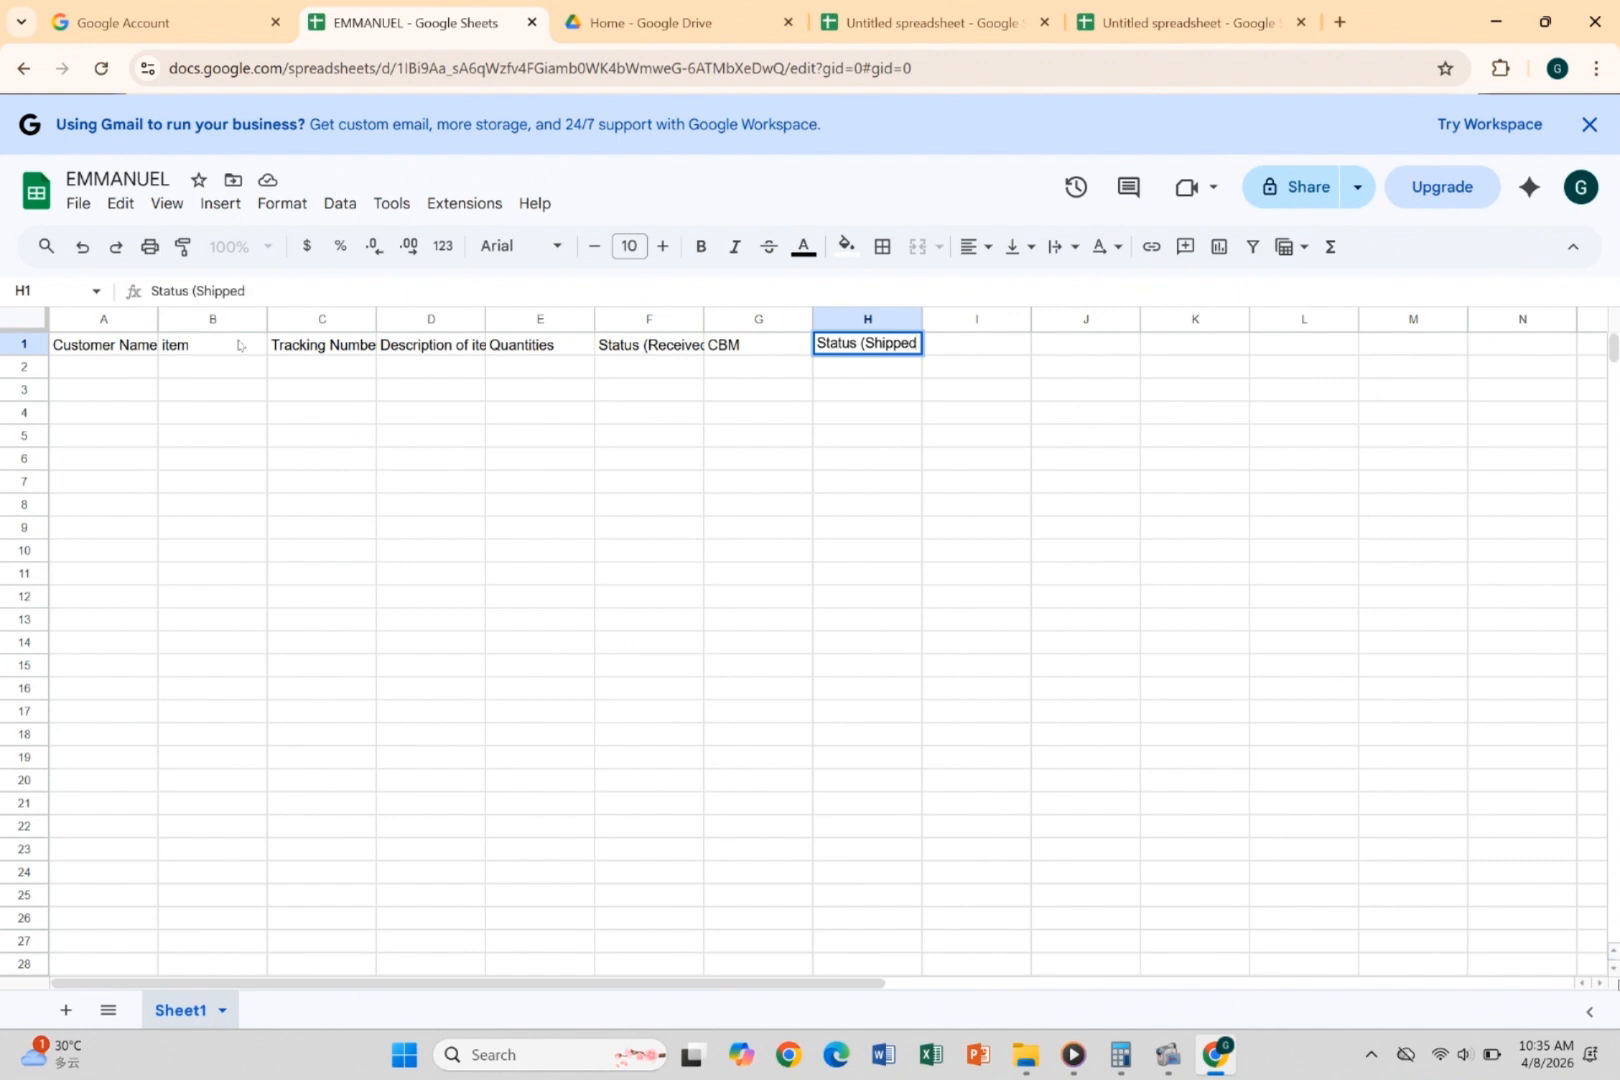
pyautogui.write(')')
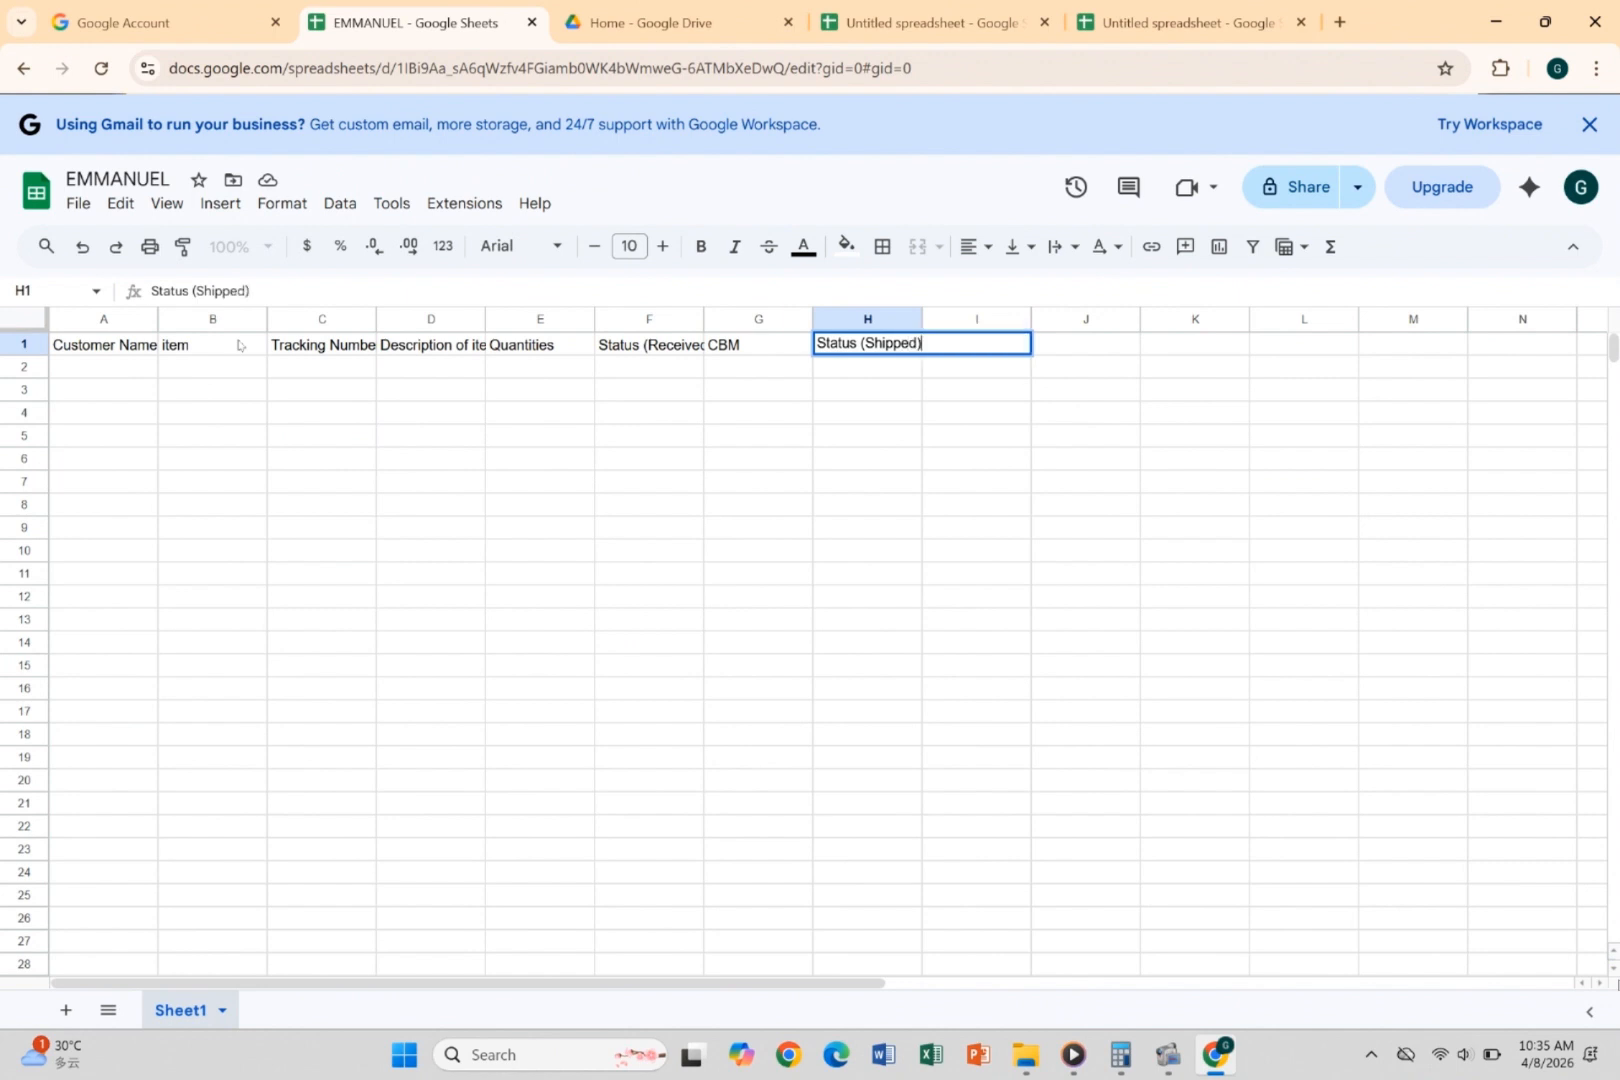
pyautogui.click(663, 594)
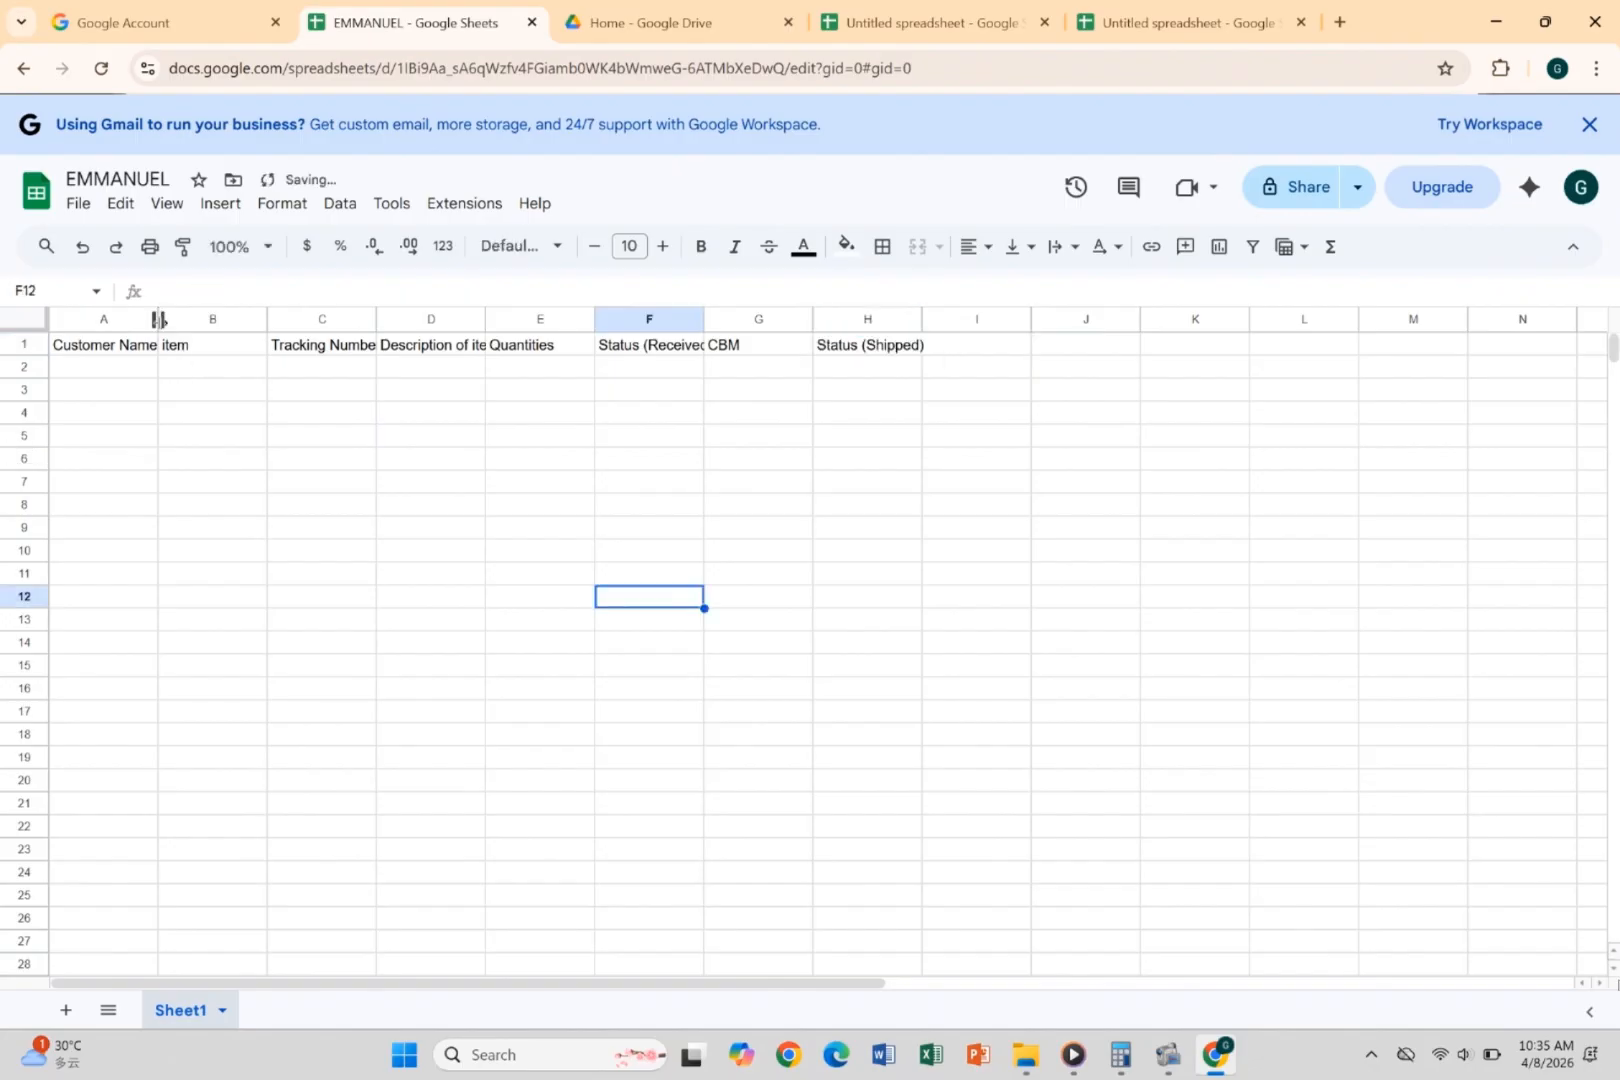
# Widen columns A and D so the "Customer Name" and "Description of item" headers fit.
pyautogui.moveTo(160, 319); pyautogui.dragTo(189, 319)
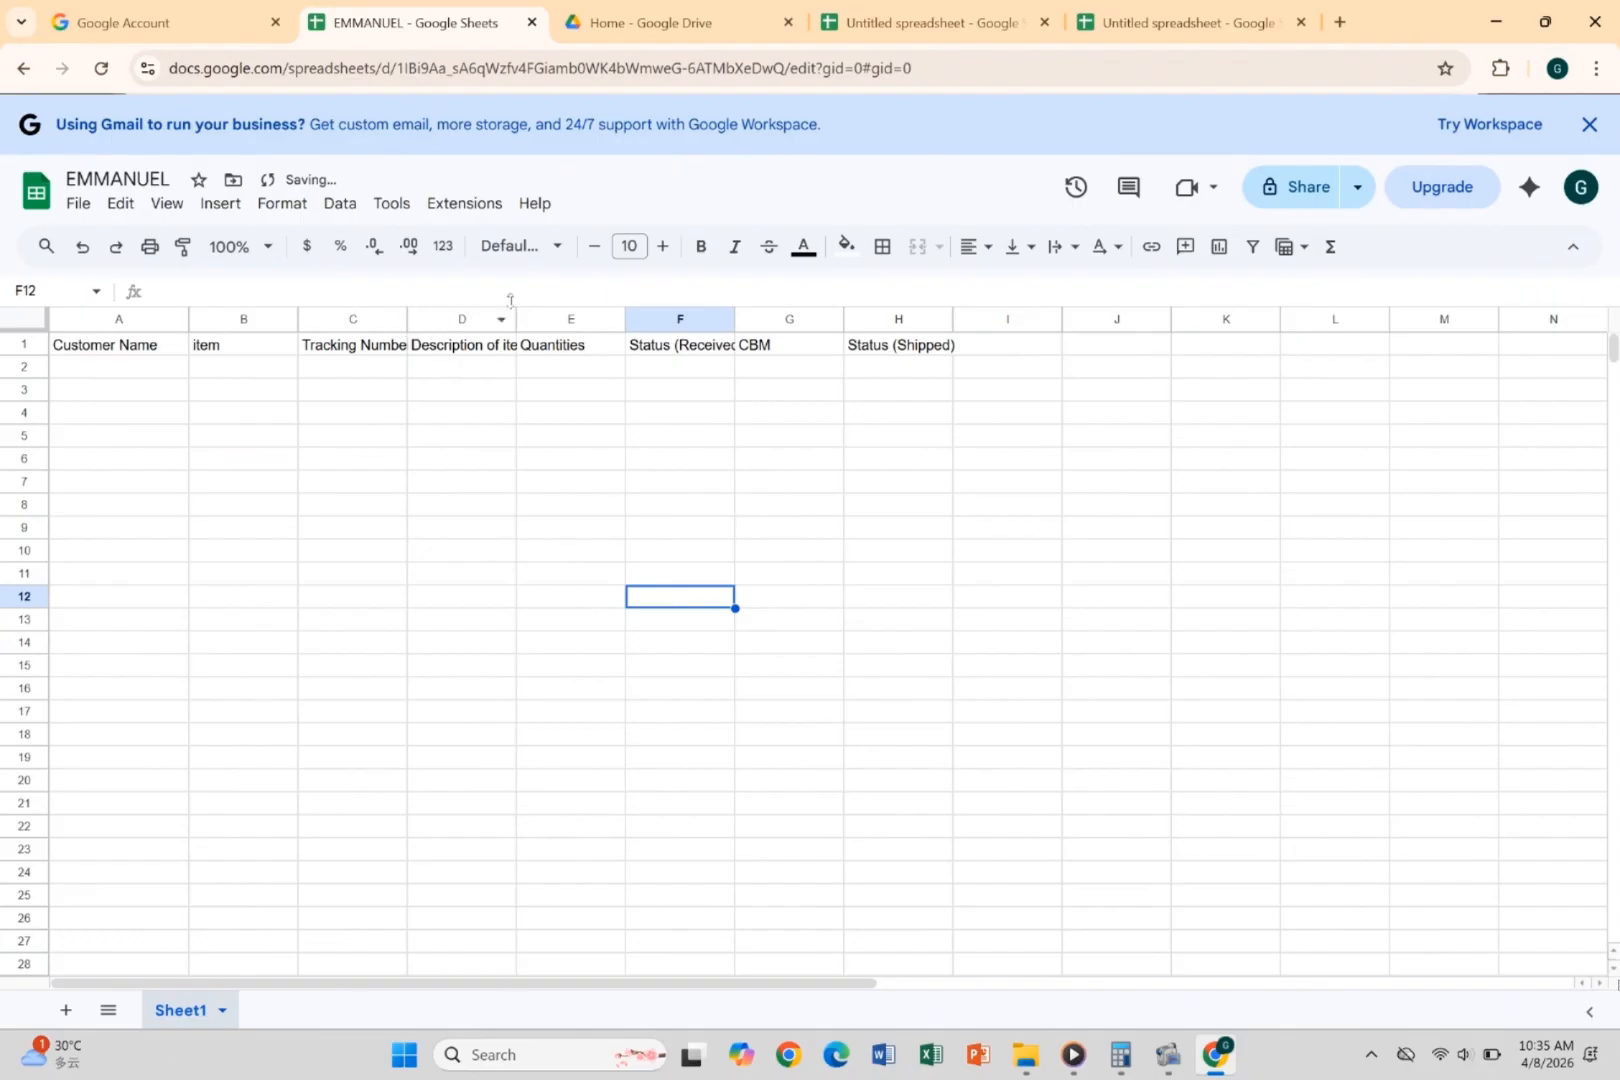
pyautogui.moveTo(517, 319); pyautogui.dragTo(564, 319)
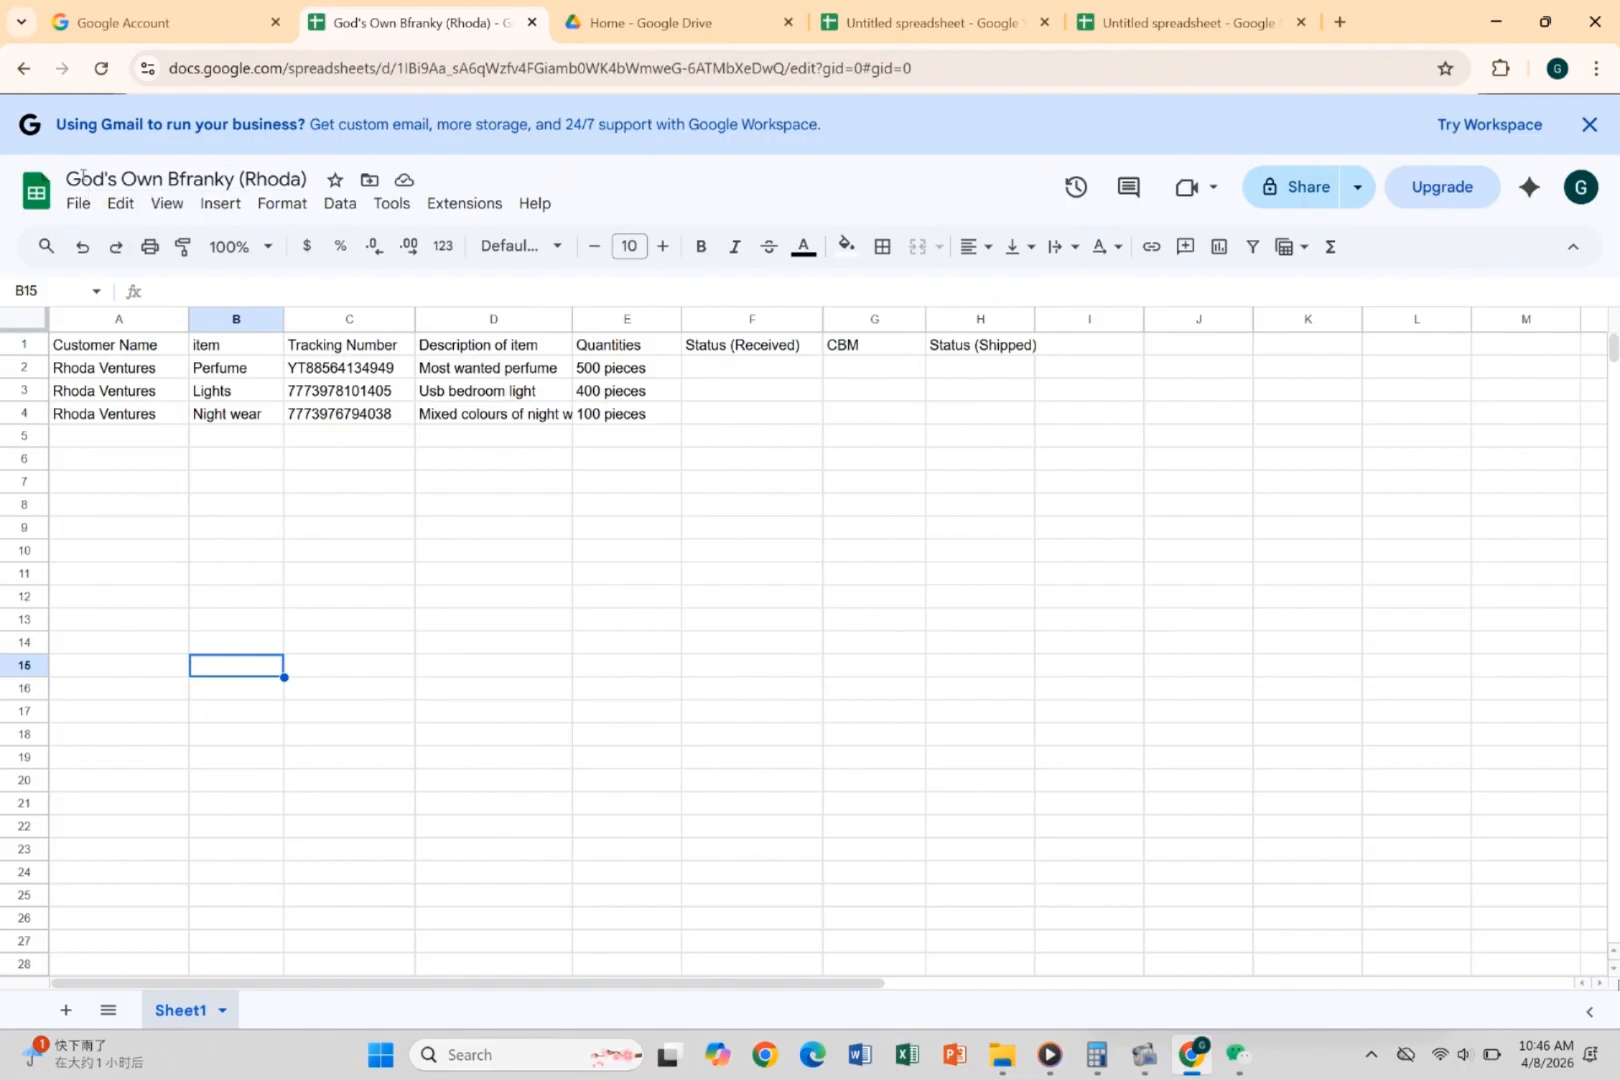
# Review the headers in columns A to E together with the matching entries of the first shipment in row 2.
pyautogui.click(122, 347)
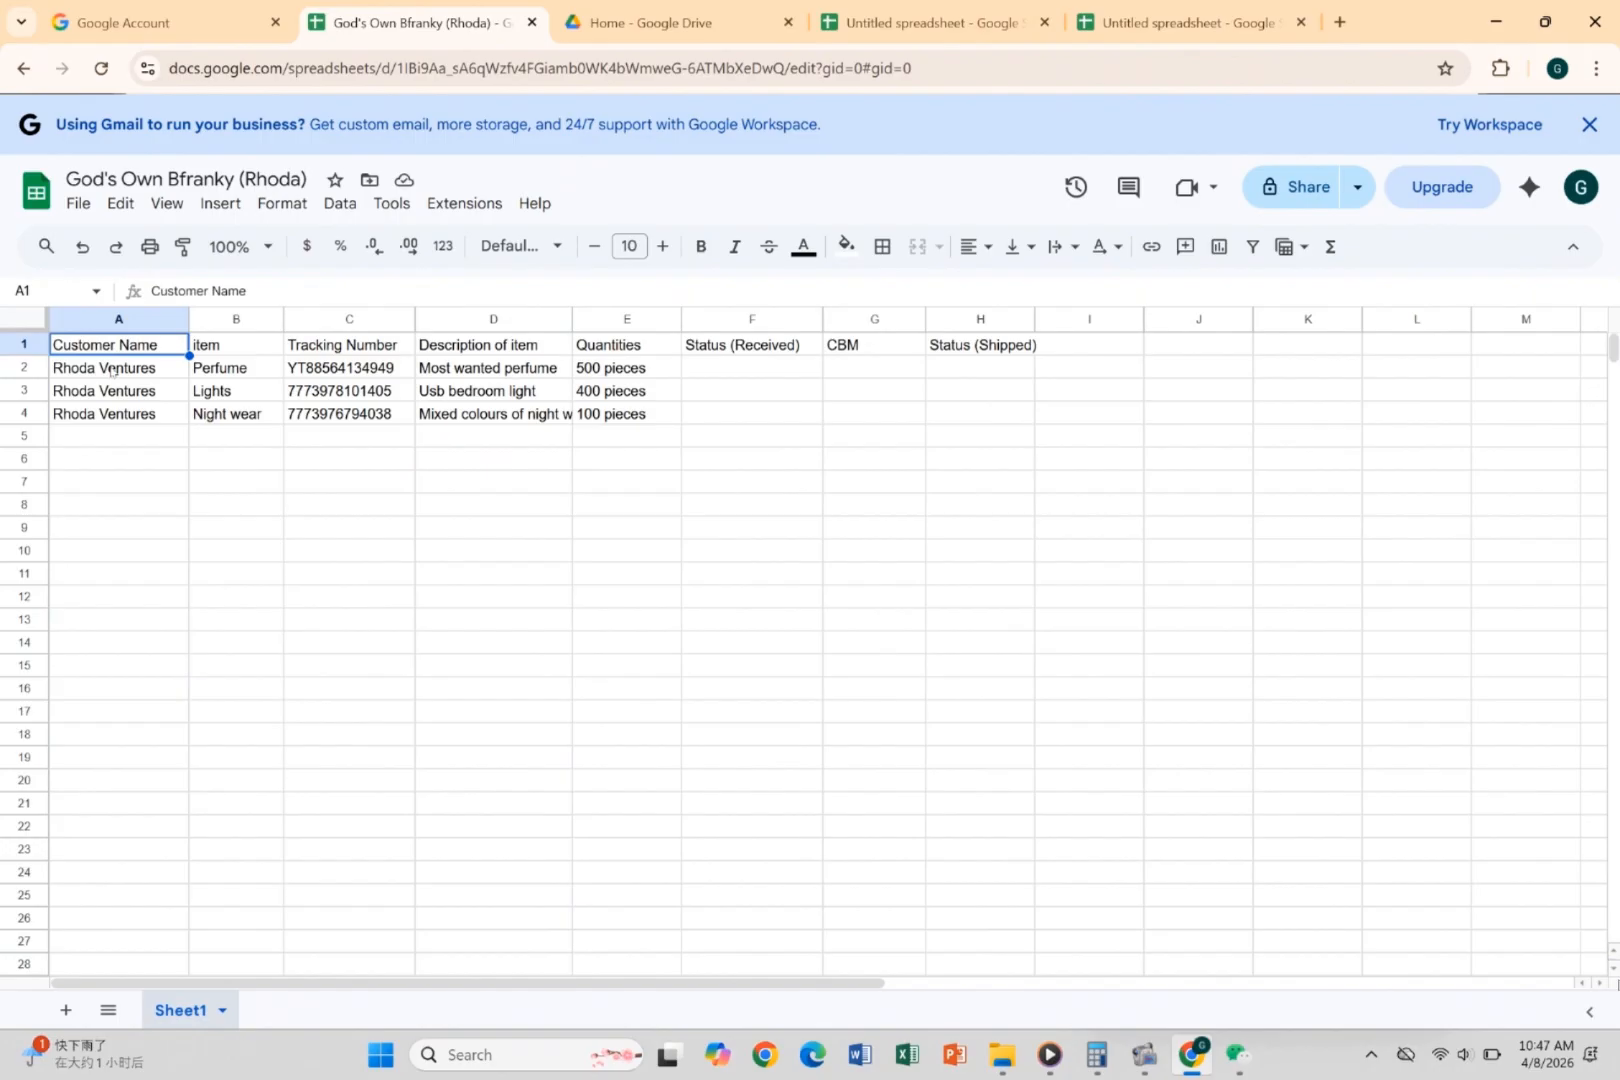
pyautogui.click(112, 372)
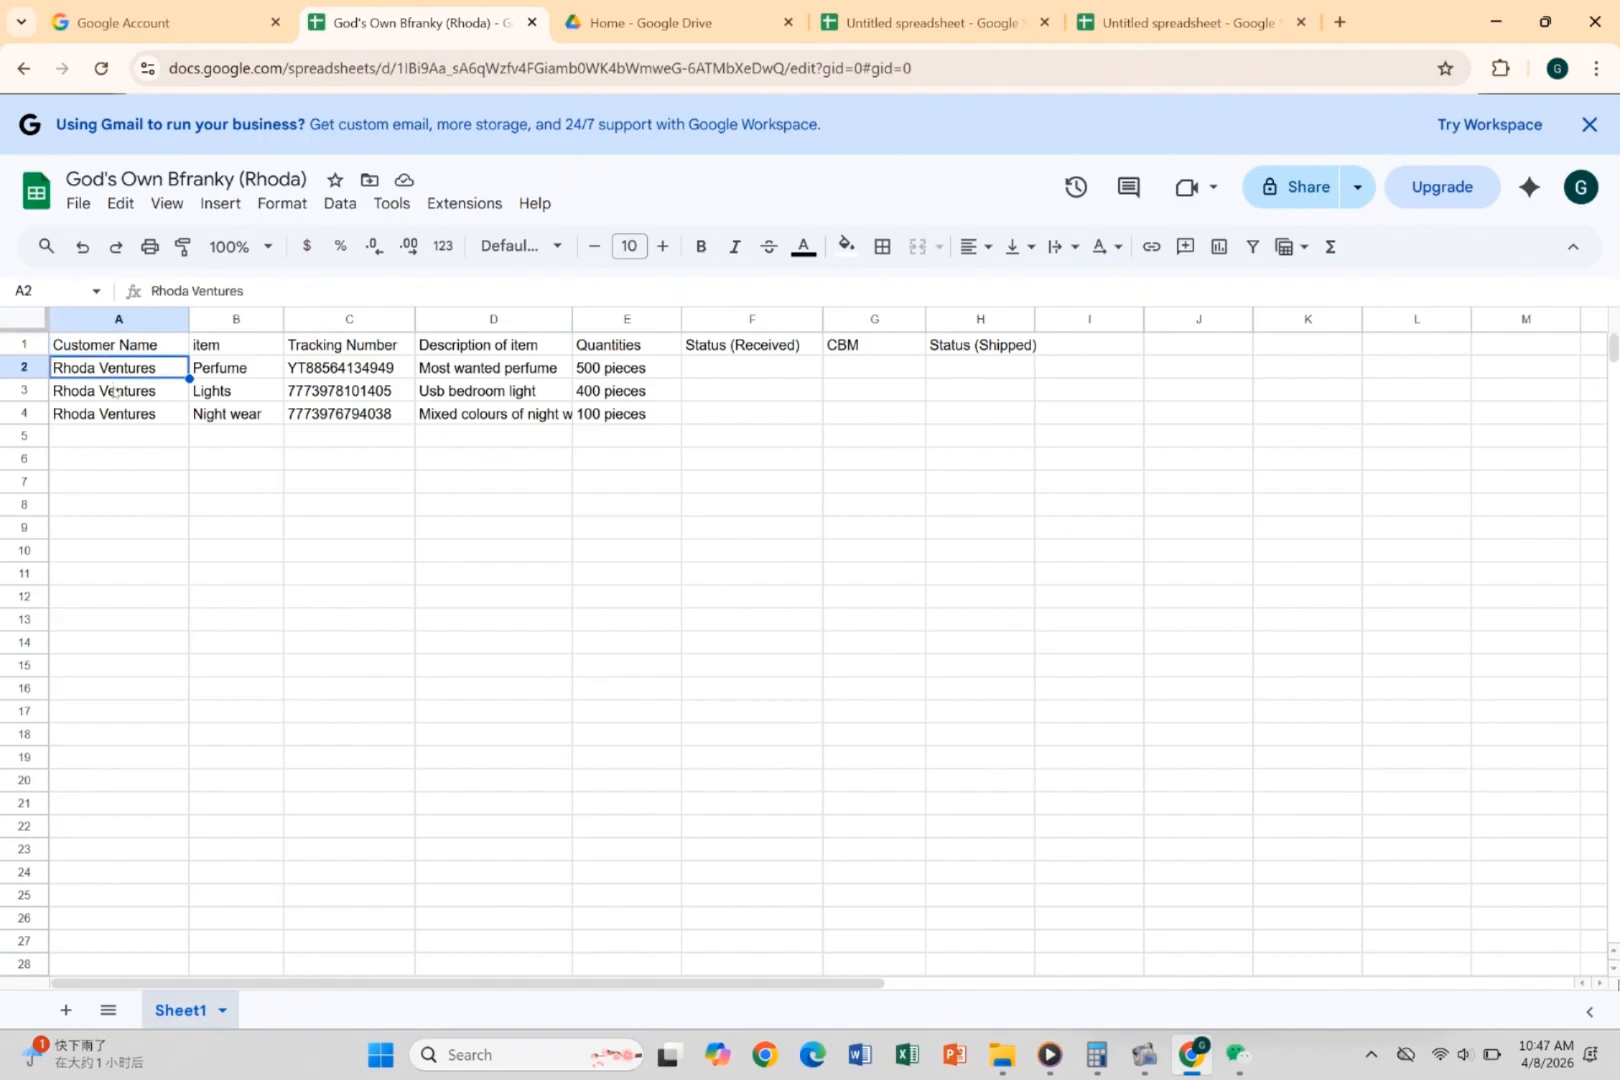
pyautogui.click(220, 350)
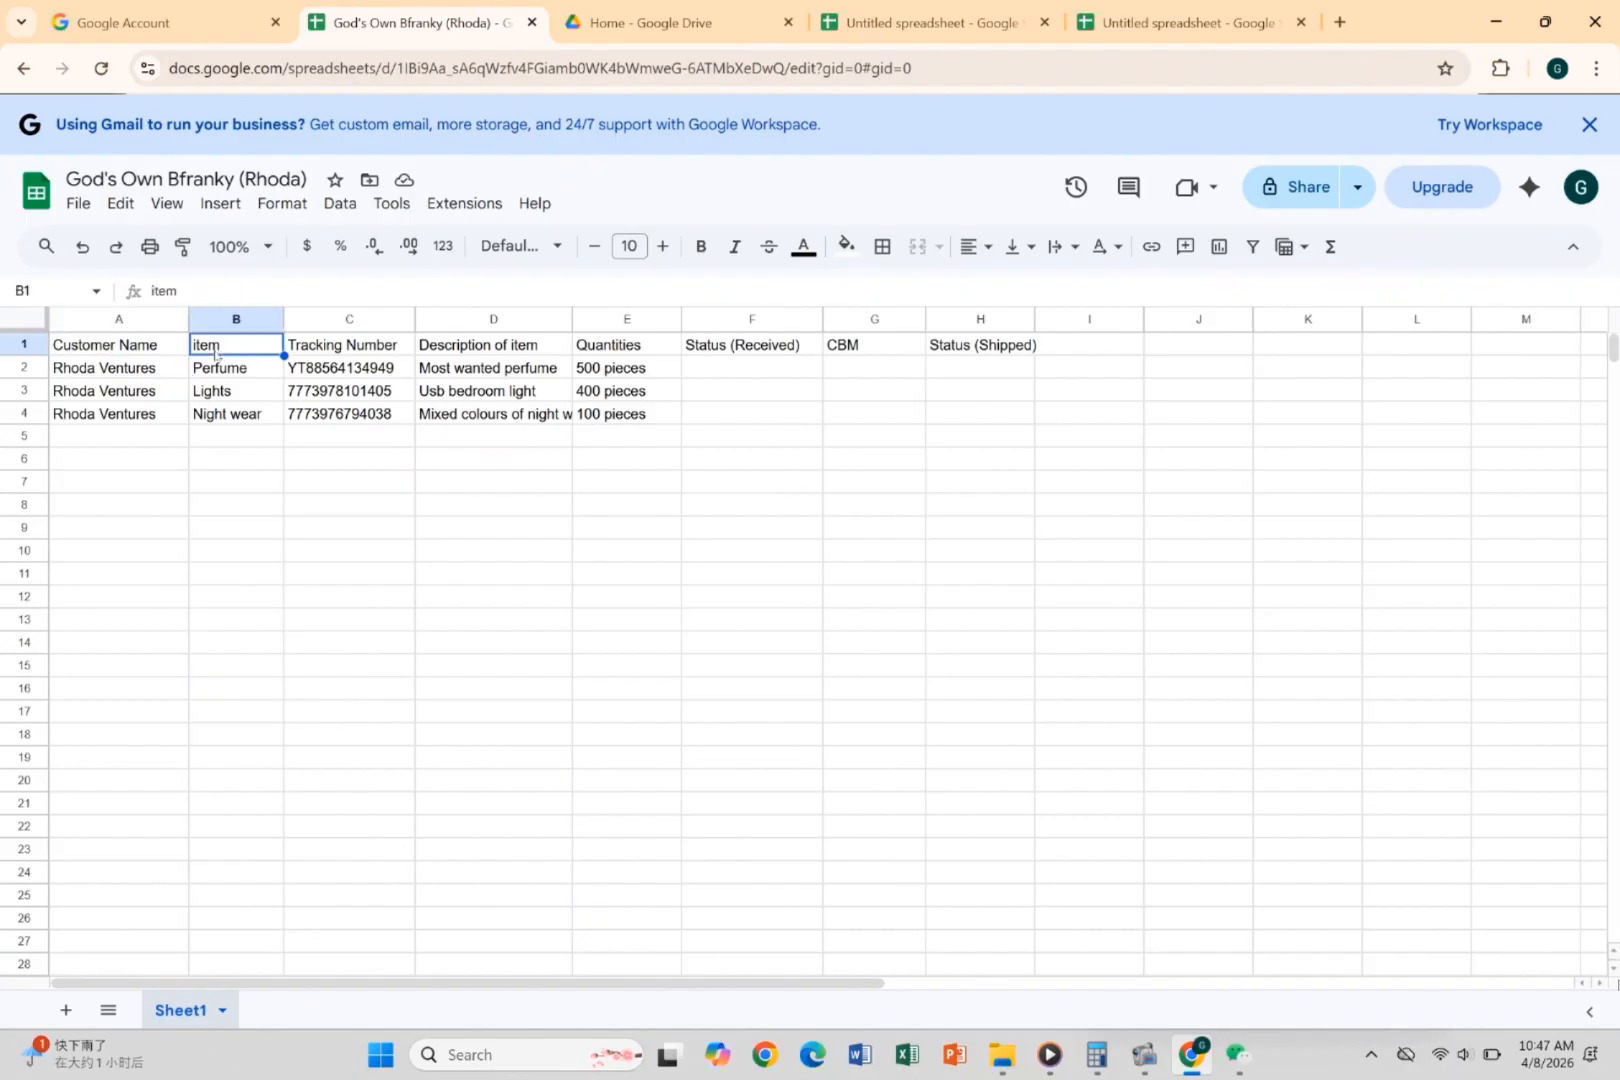
pyautogui.click(217, 372)
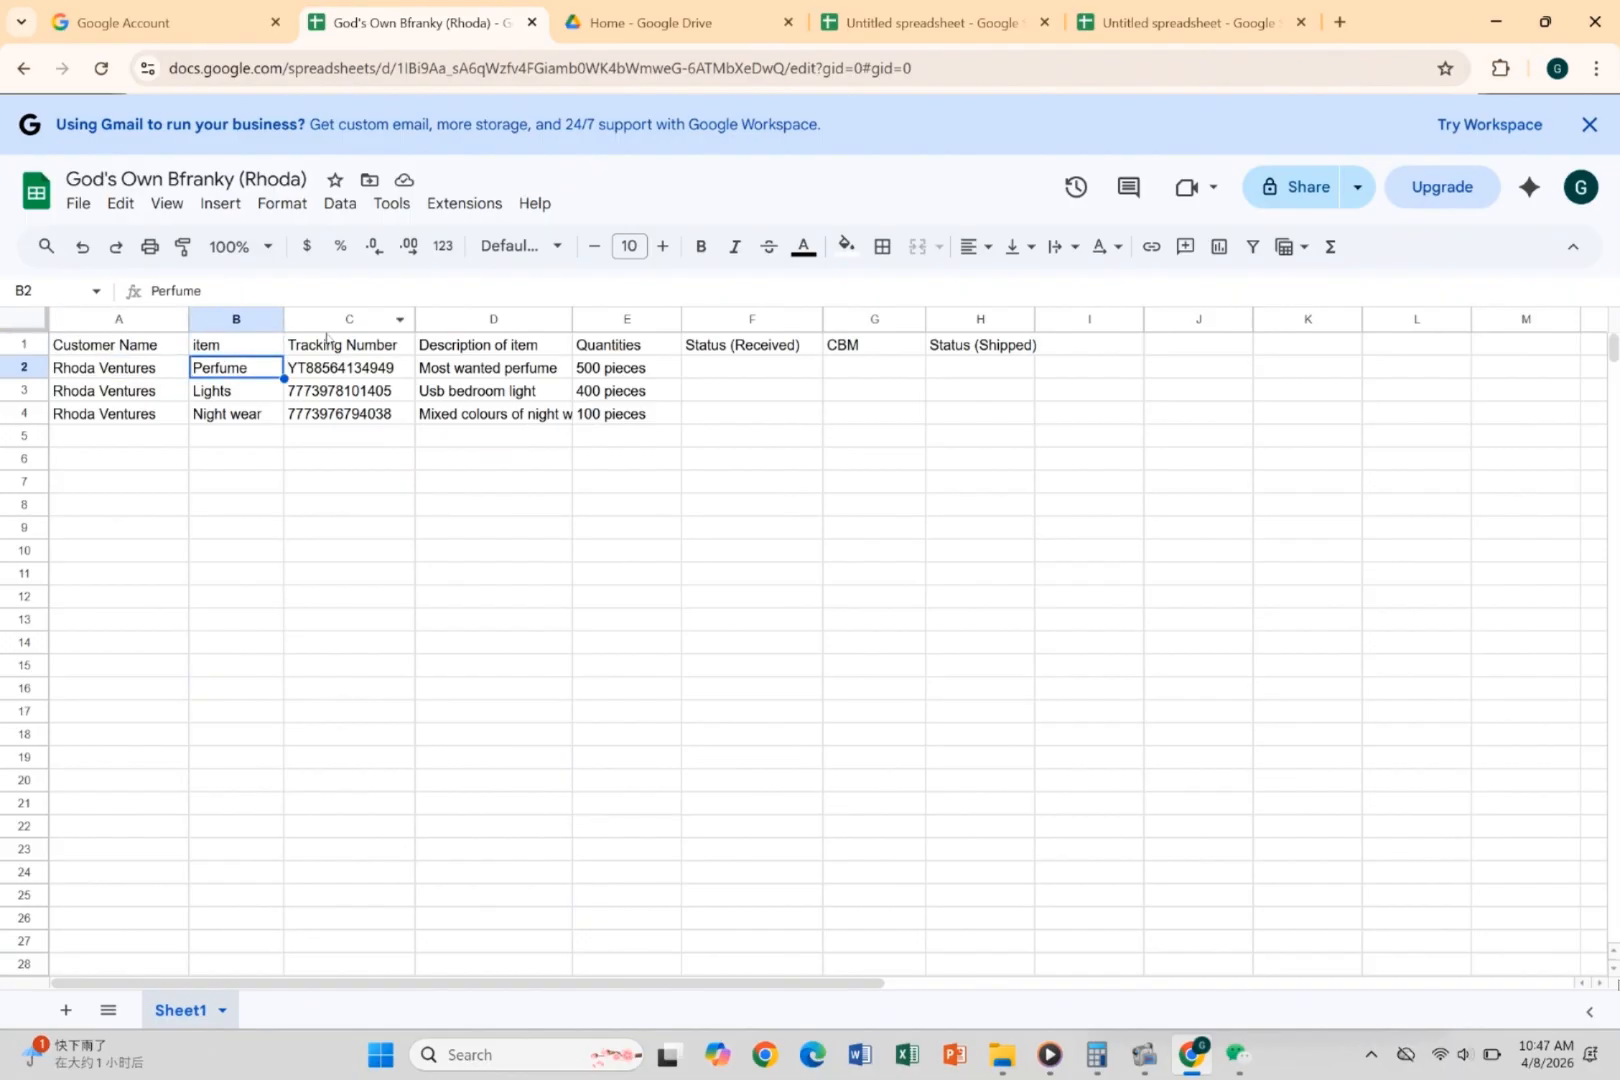
pyautogui.click(327, 345)
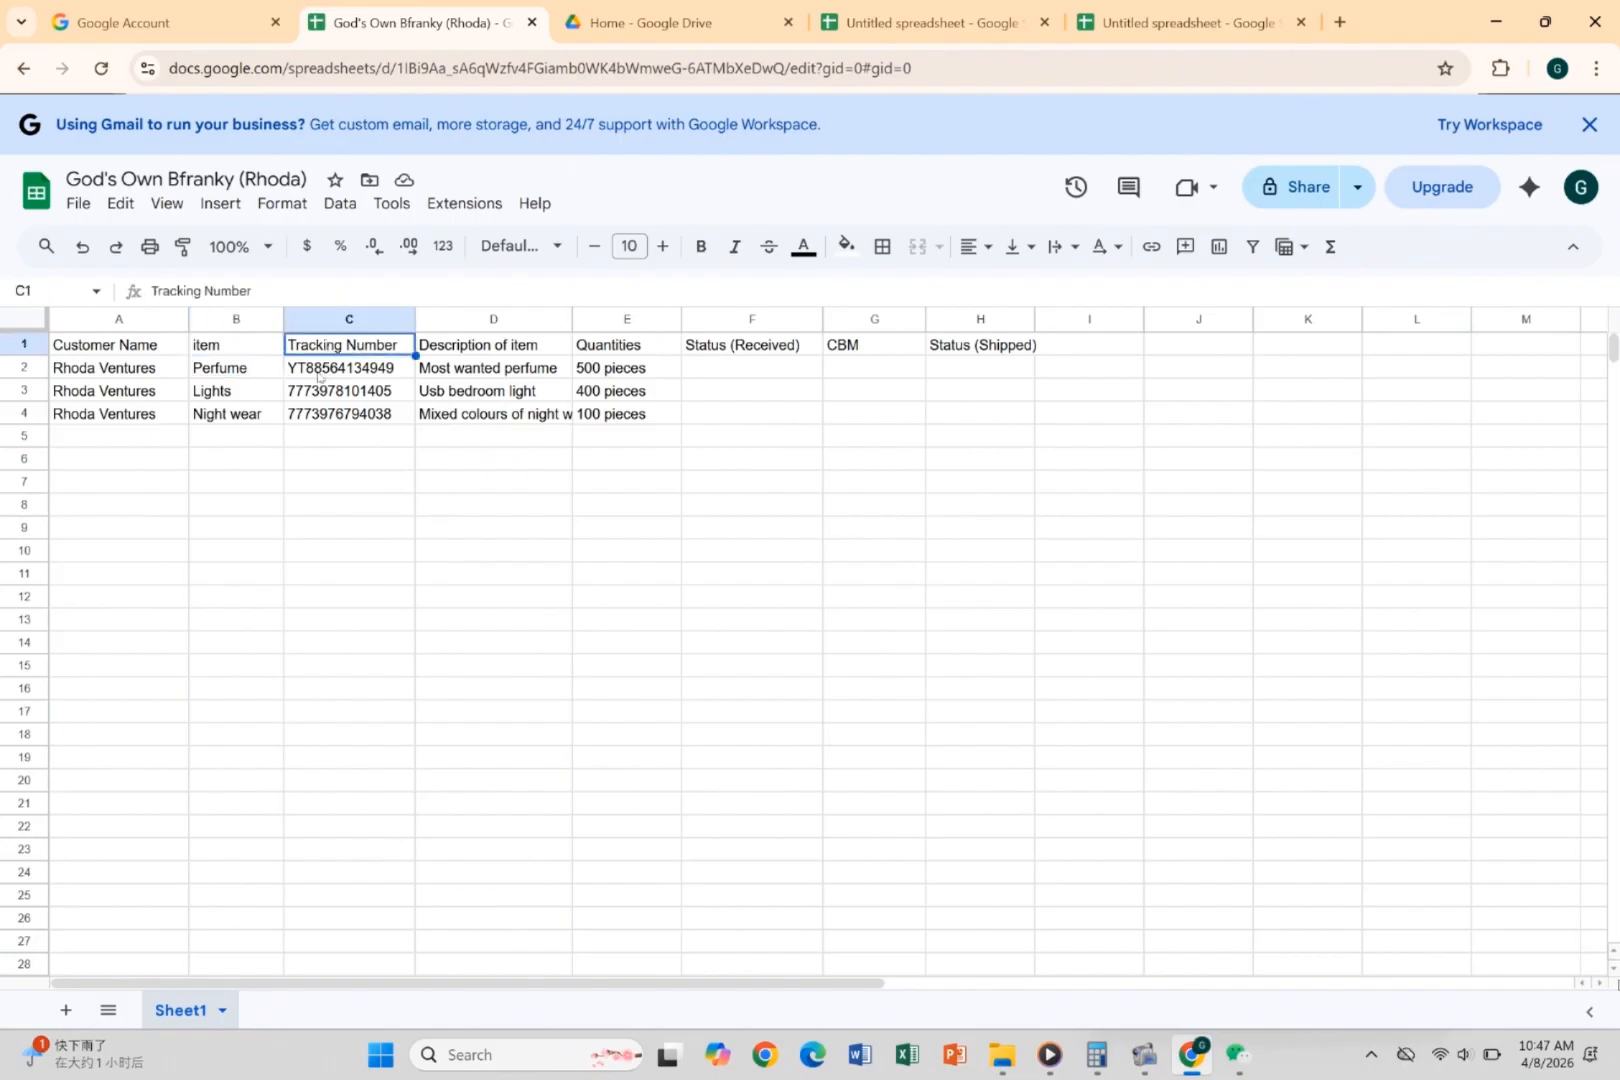
pyautogui.click(319, 374)
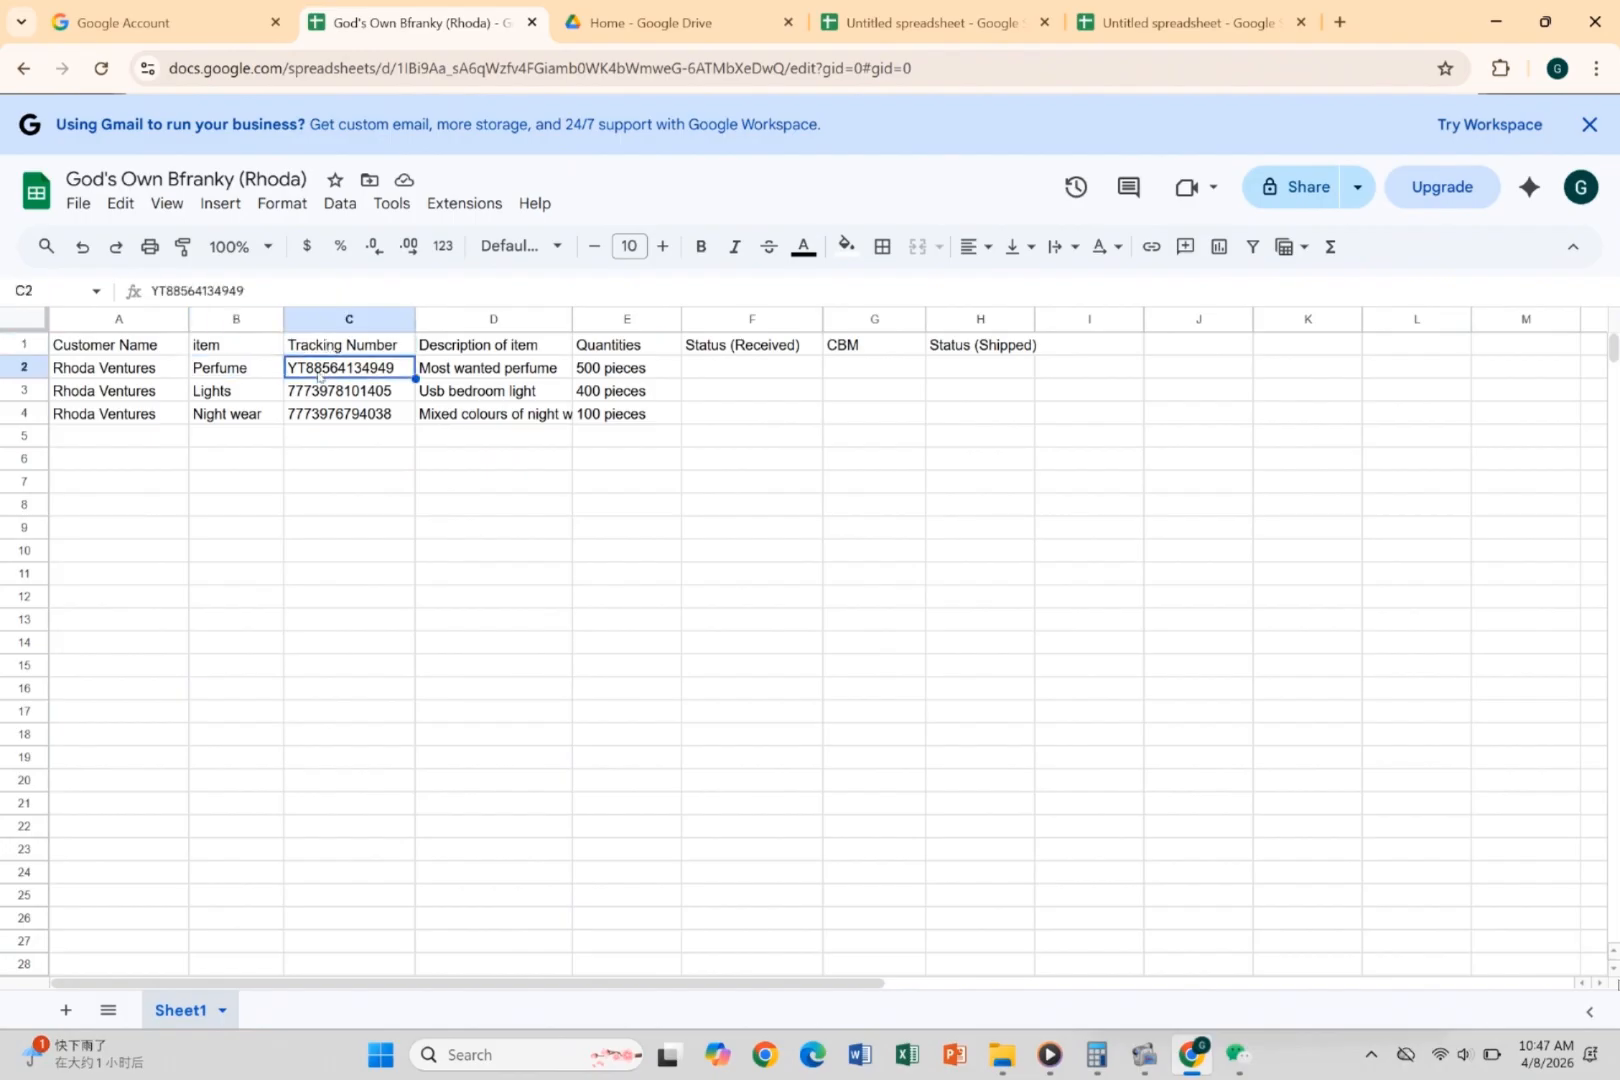
pyautogui.click(451, 348)
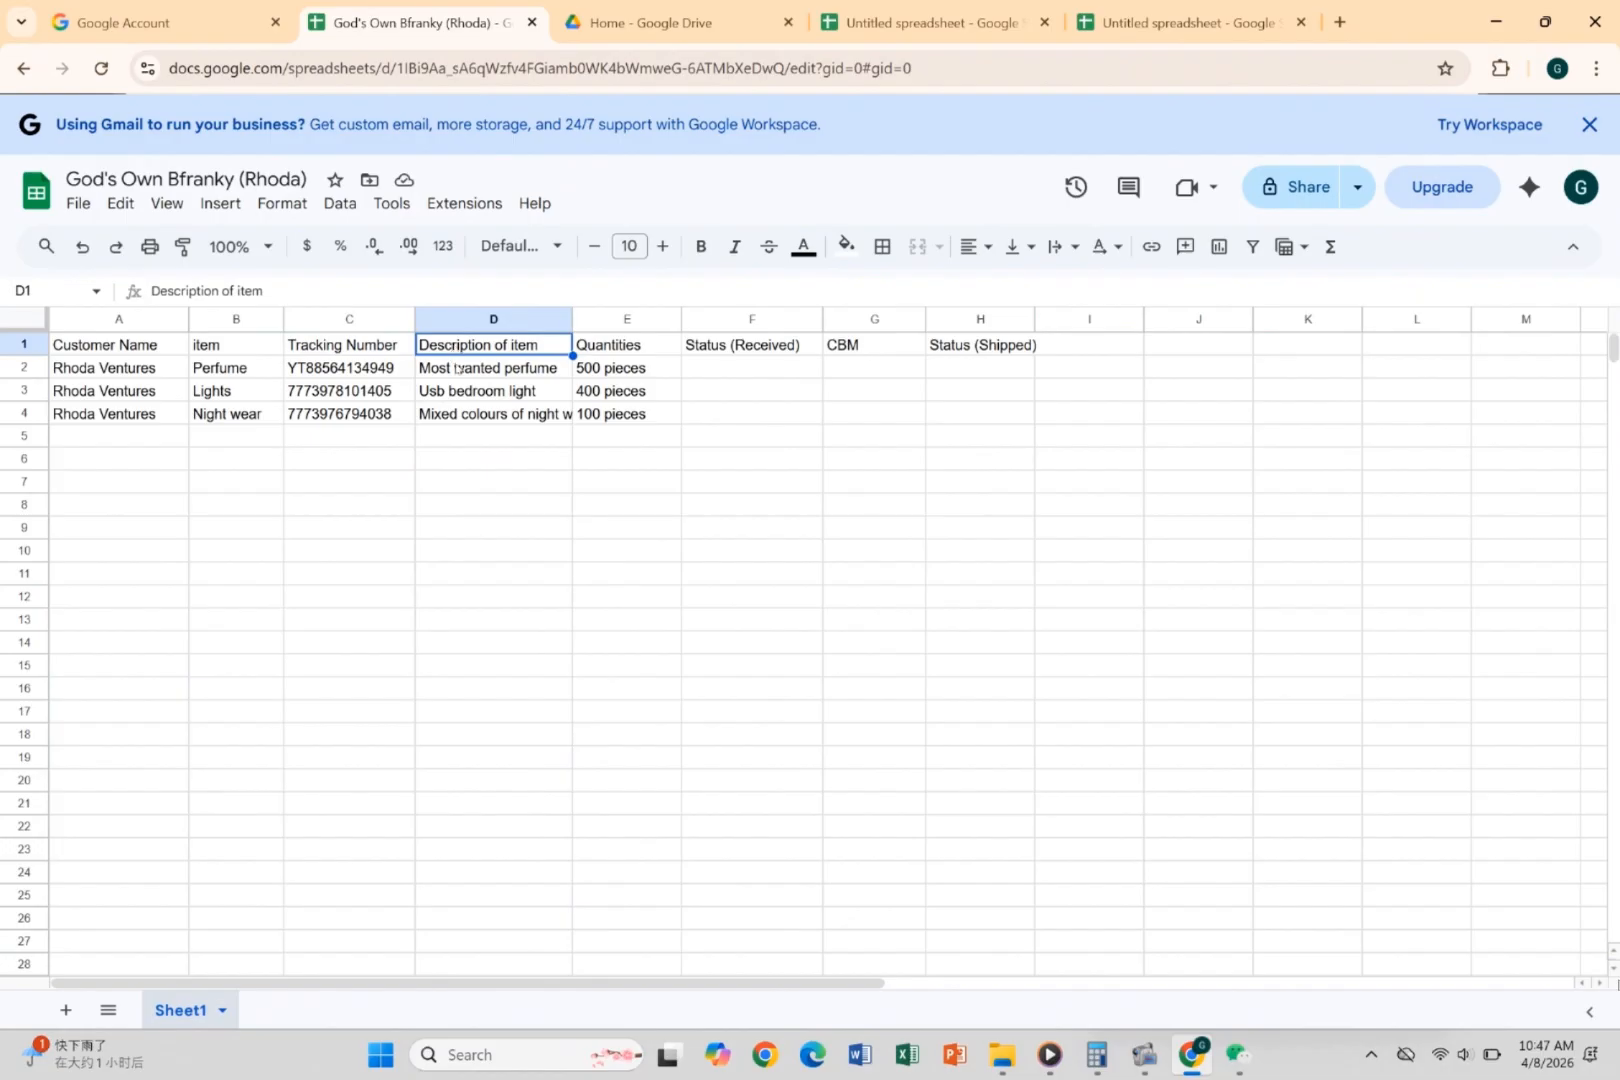
pyautogui.click(456, 370)
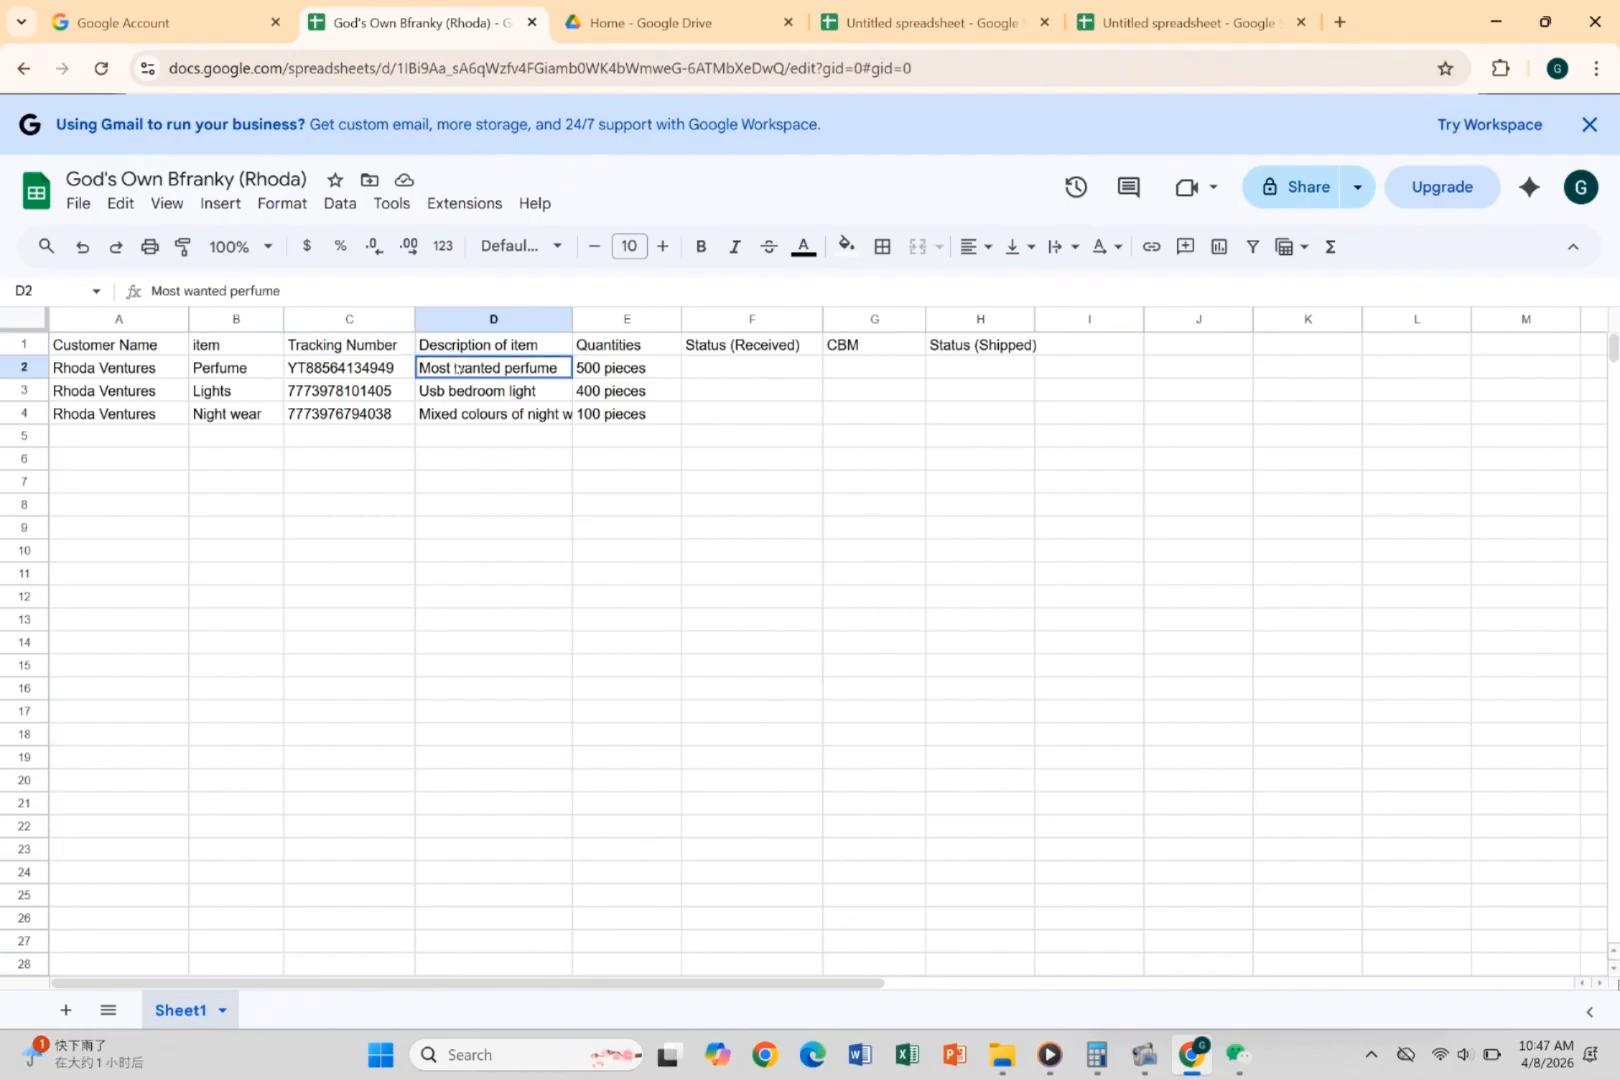
pyautogui.click(603, 348)
pyautogui.click(605, 370)
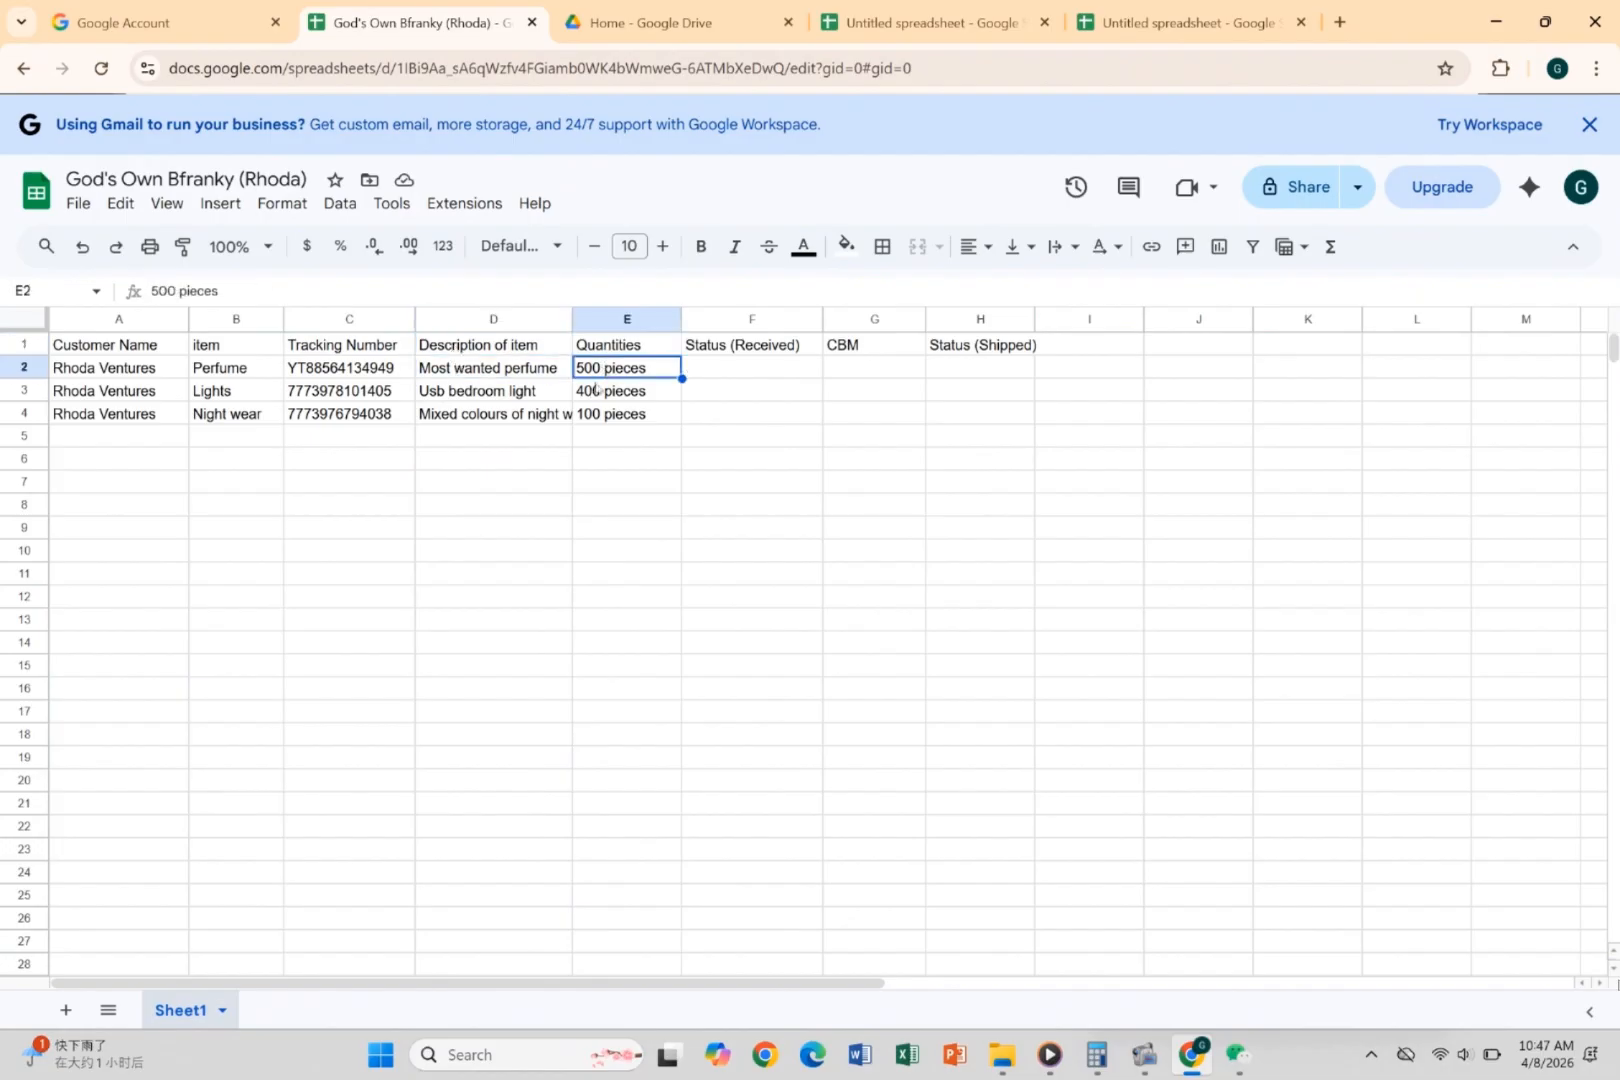
# Review the customer, item, tracking number, description and quantity entries of the shipments in rows 3 and 4.
pyautogui.click(98, 397)
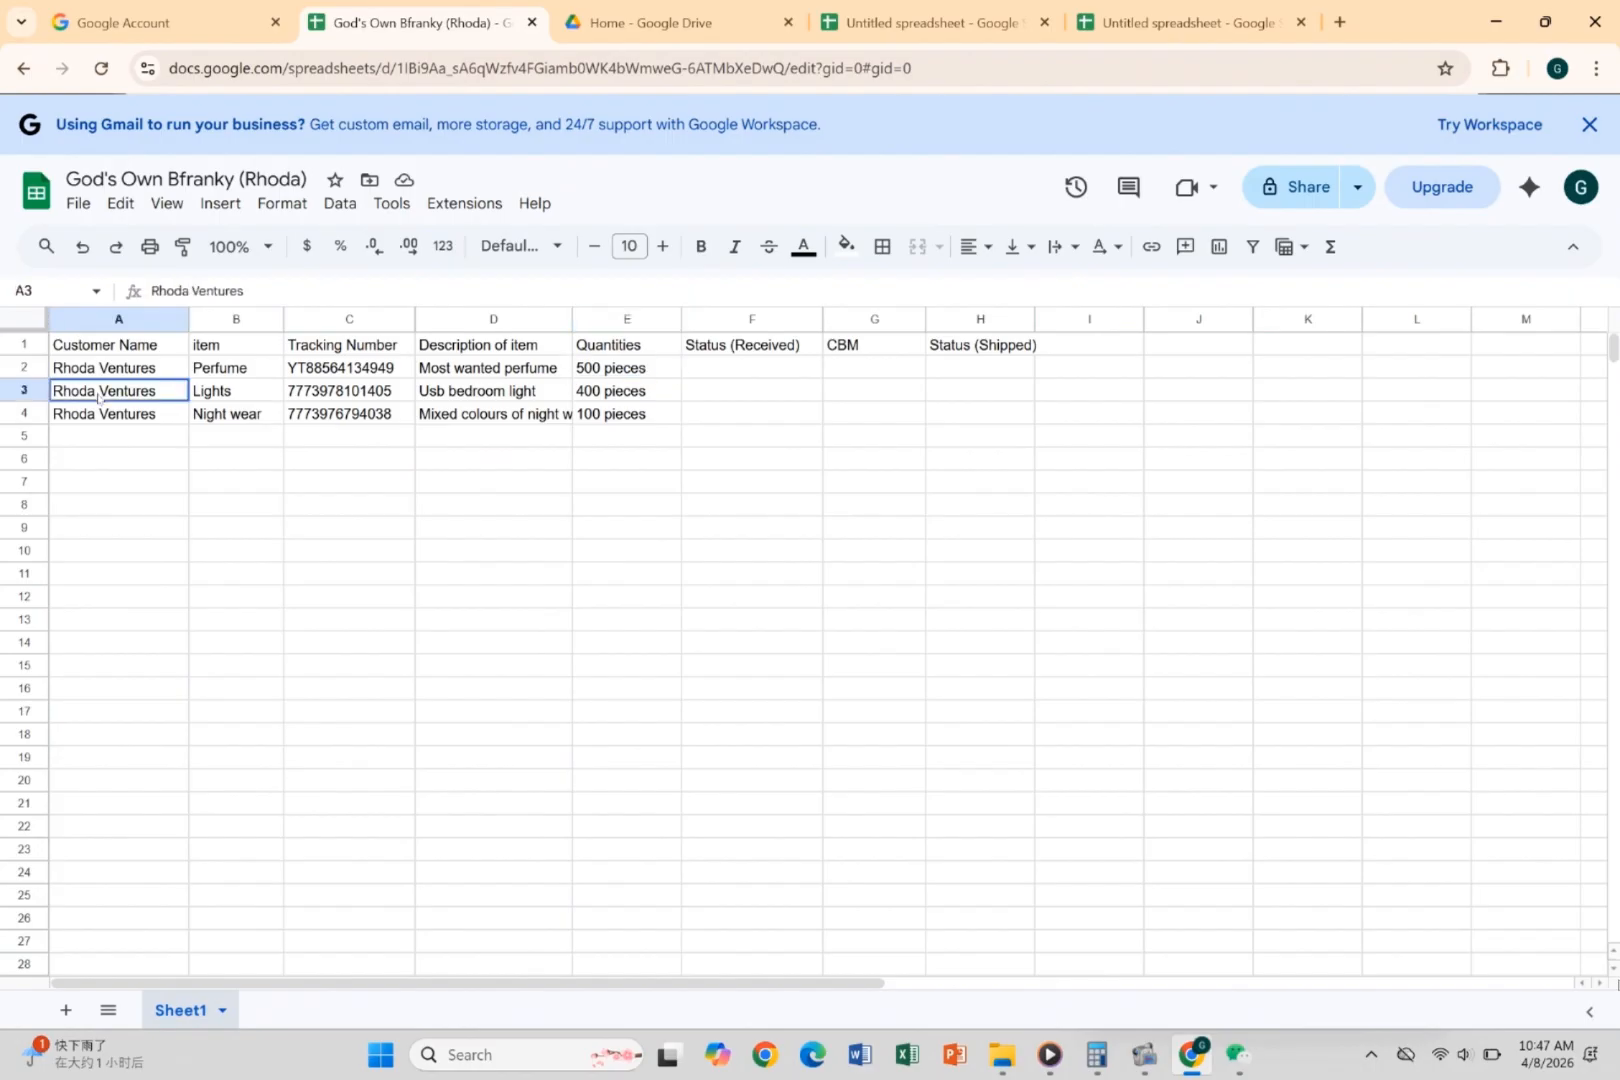
pyautogui.click(213, 397)
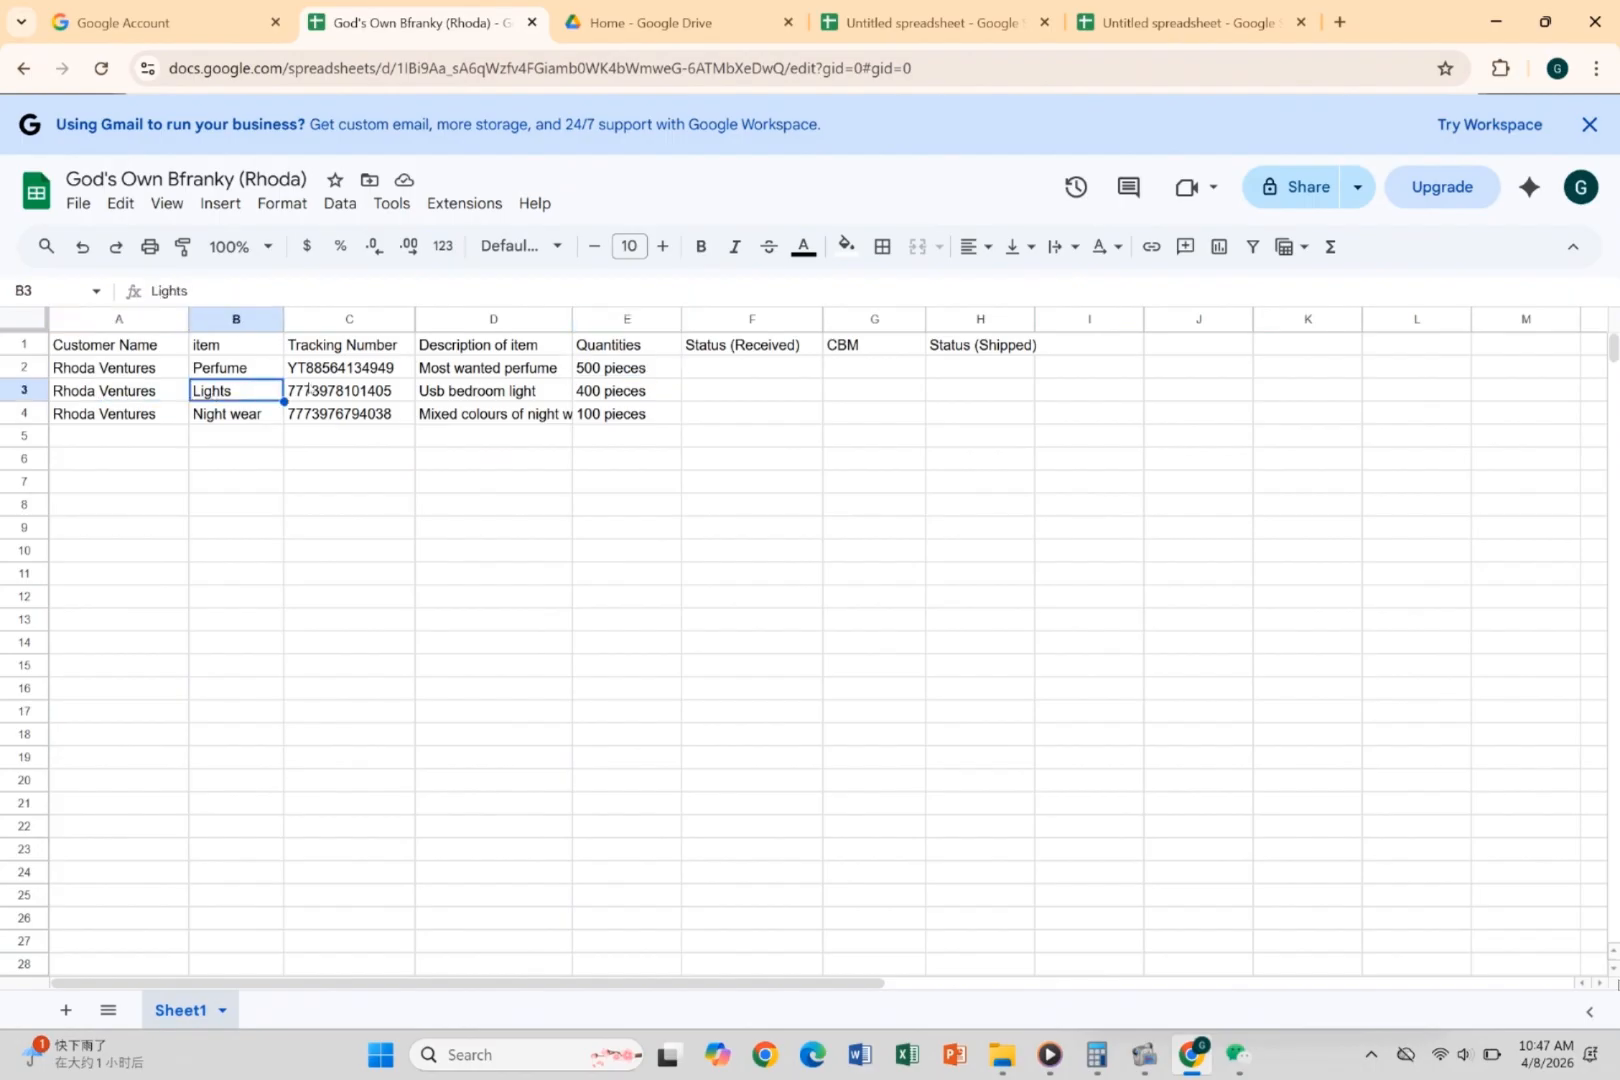
pyautogui.click(310, 390)
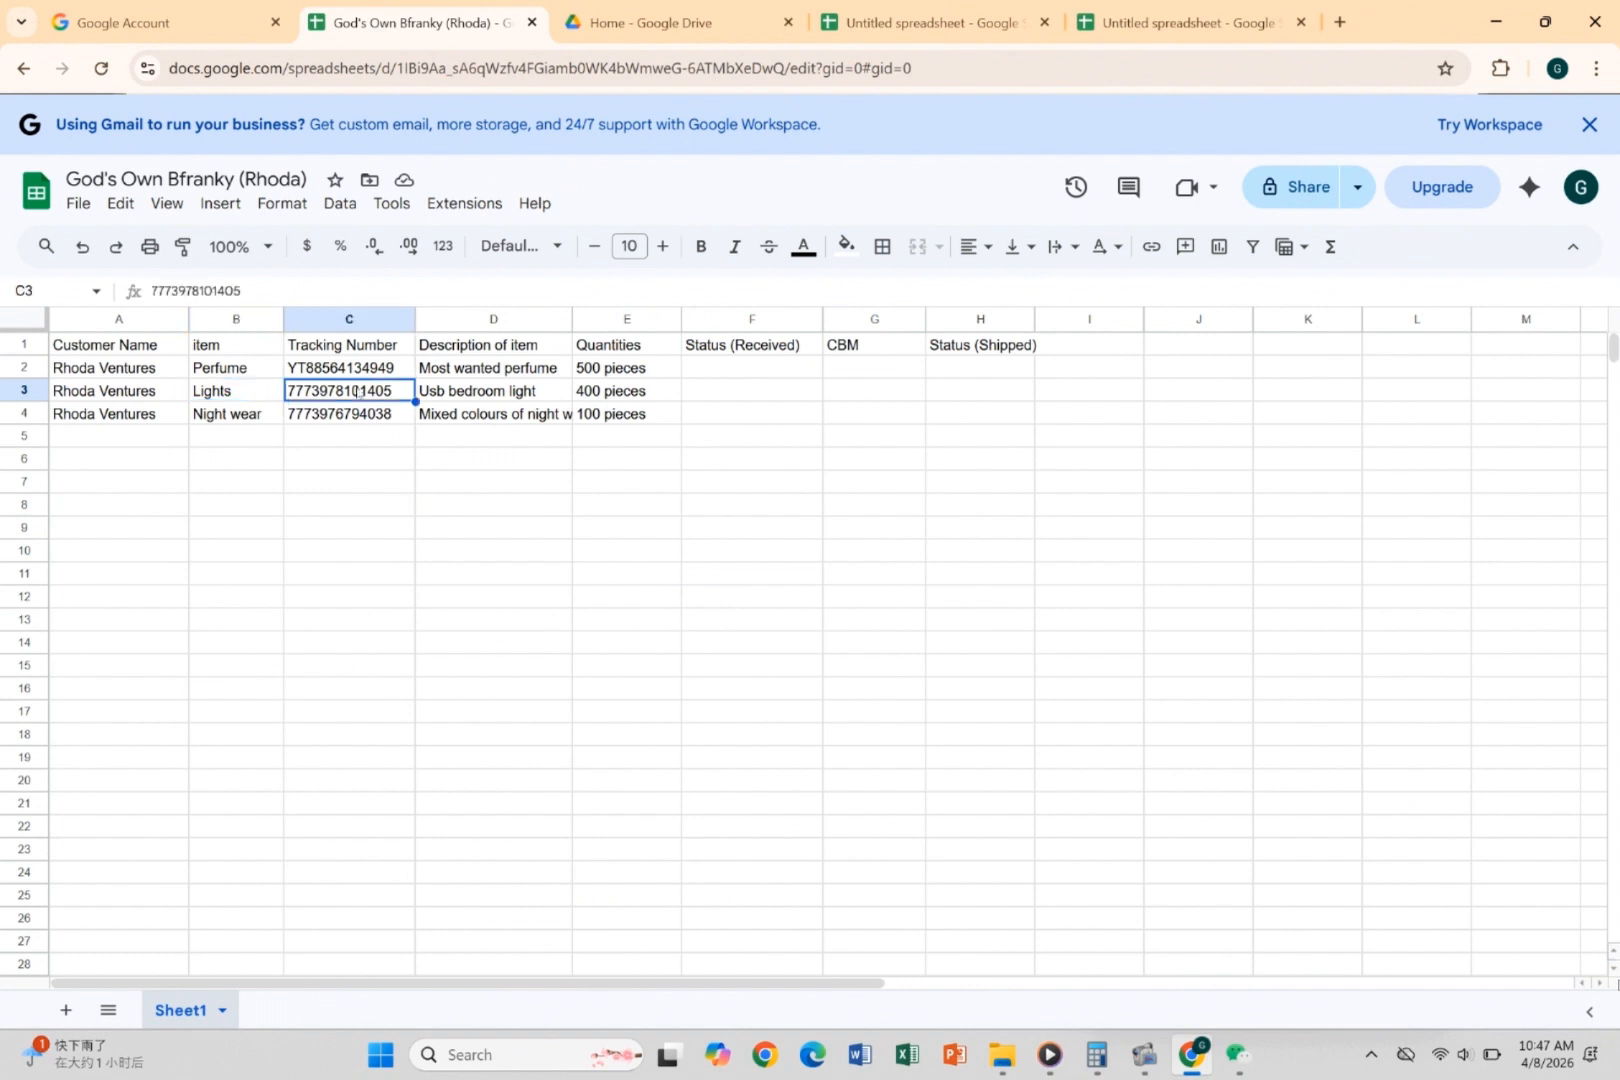
pyautogui.click(472, 392)
pyautogui.click(603, 390)
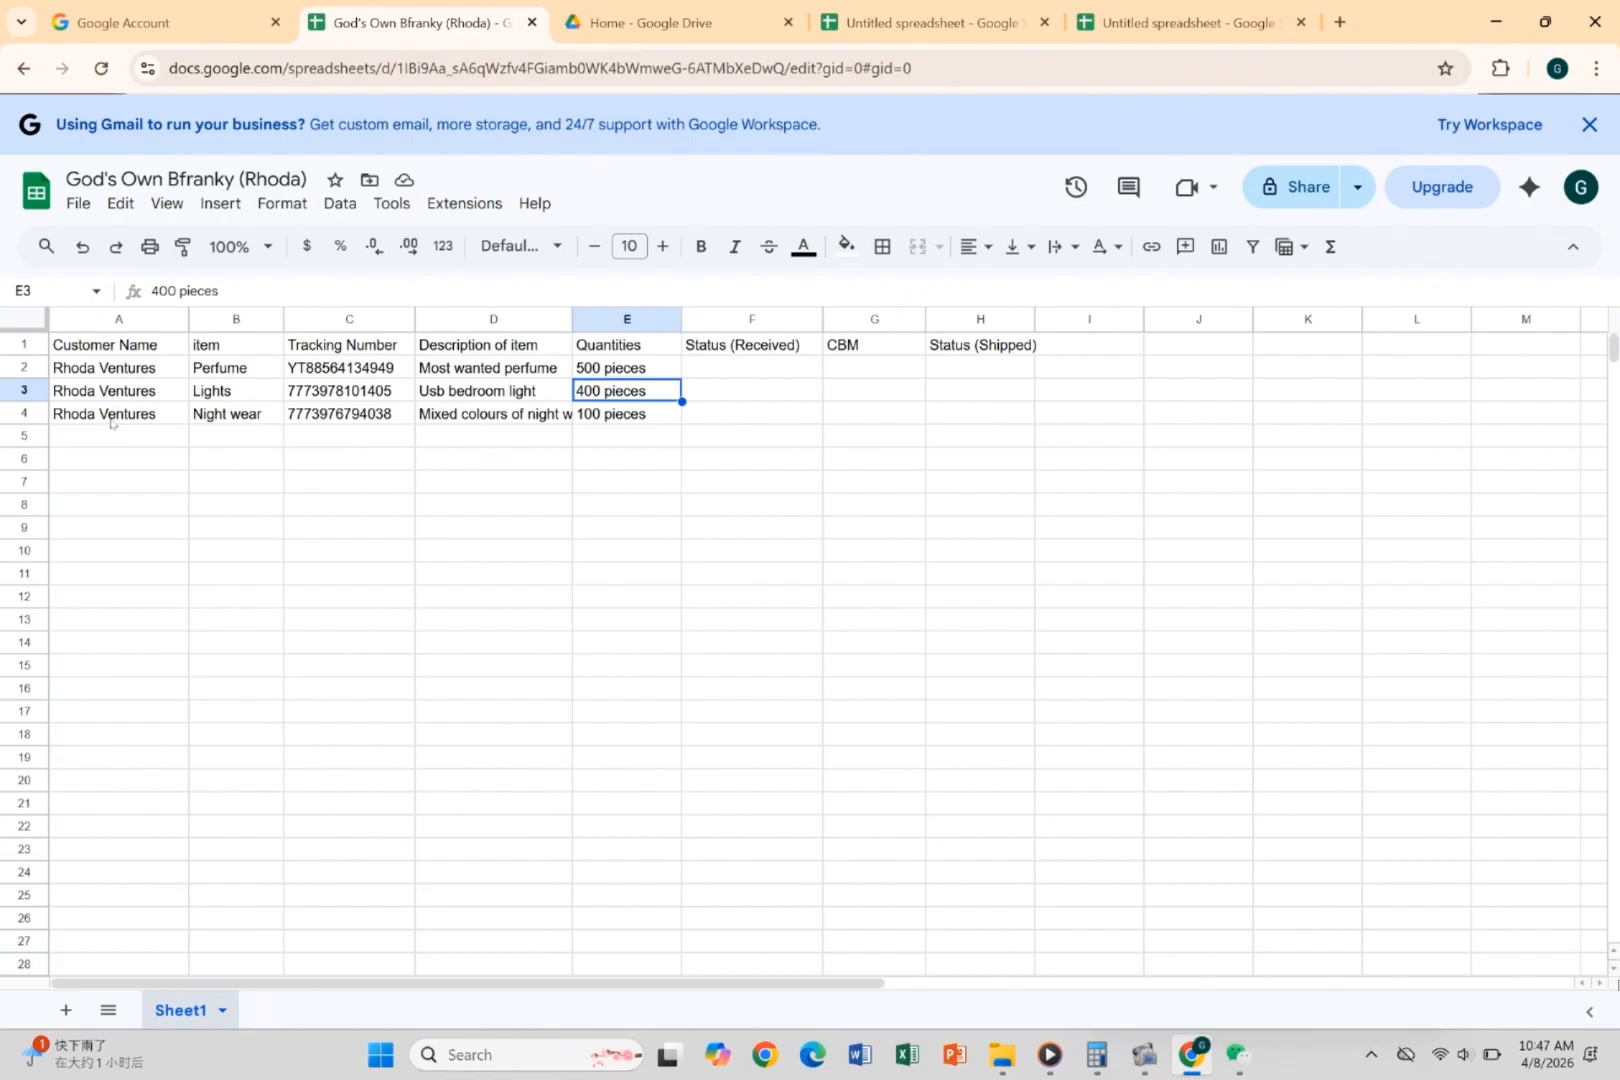
pyautogui.click(158, 416)
pyautogui.click(216, 415)
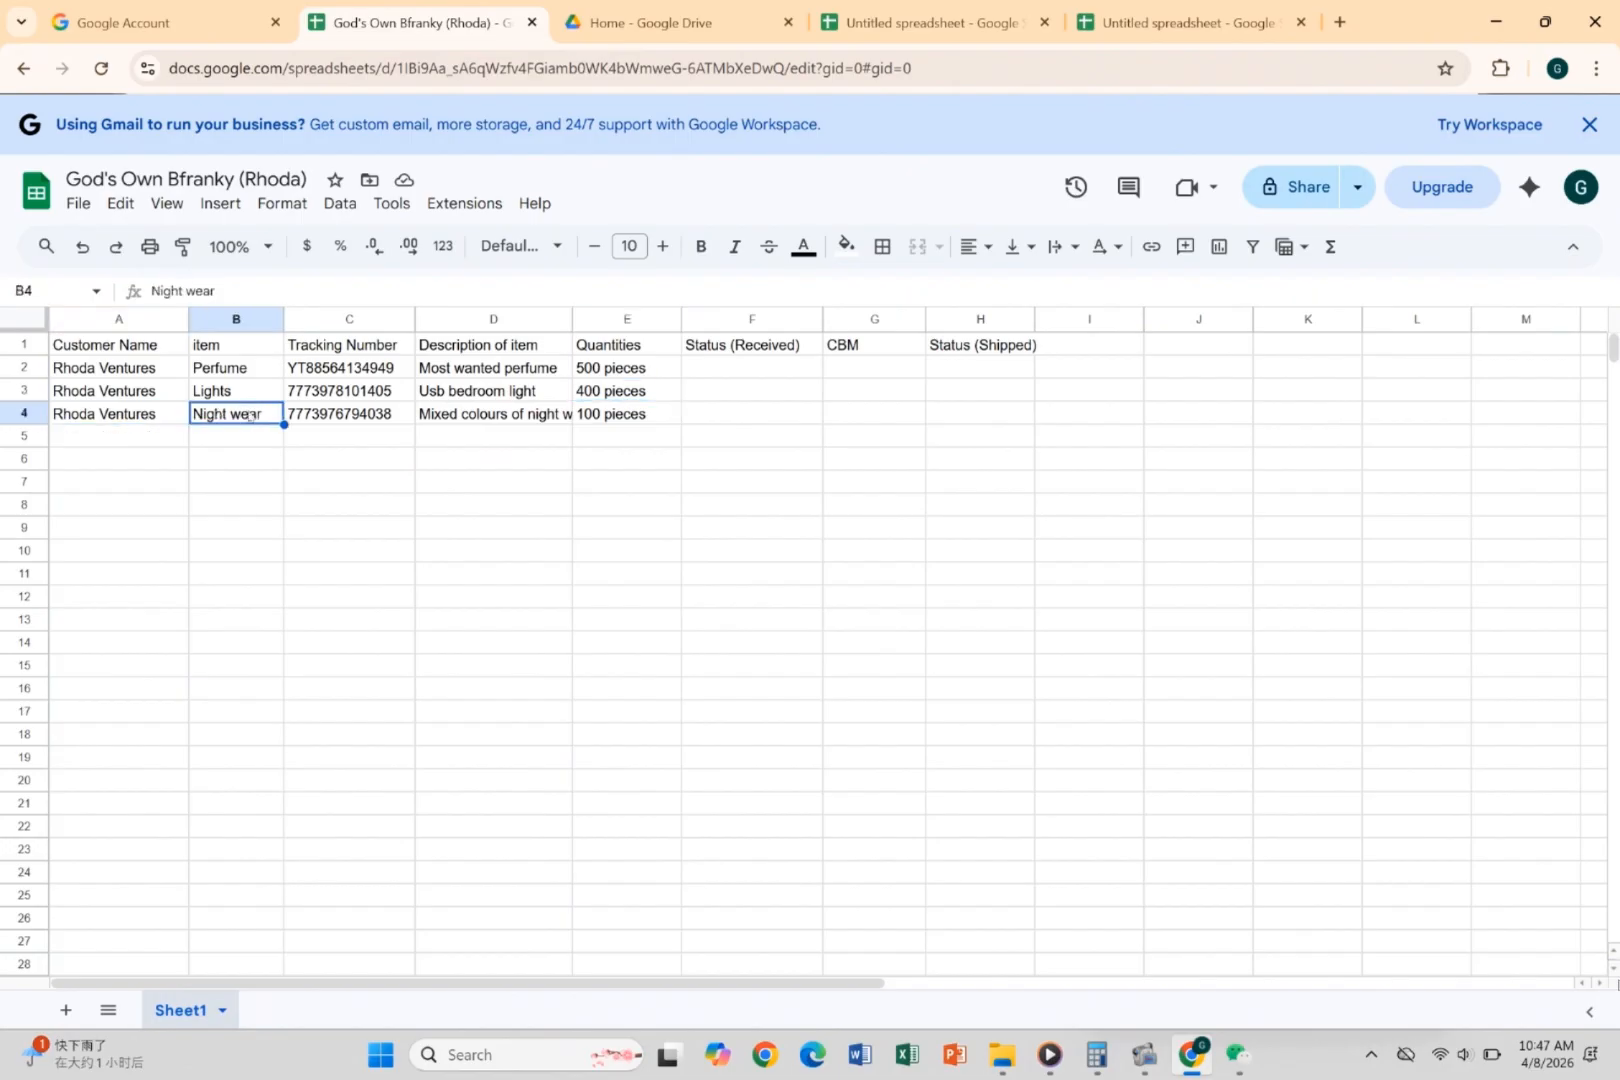
pyautogui.click(325, 417)
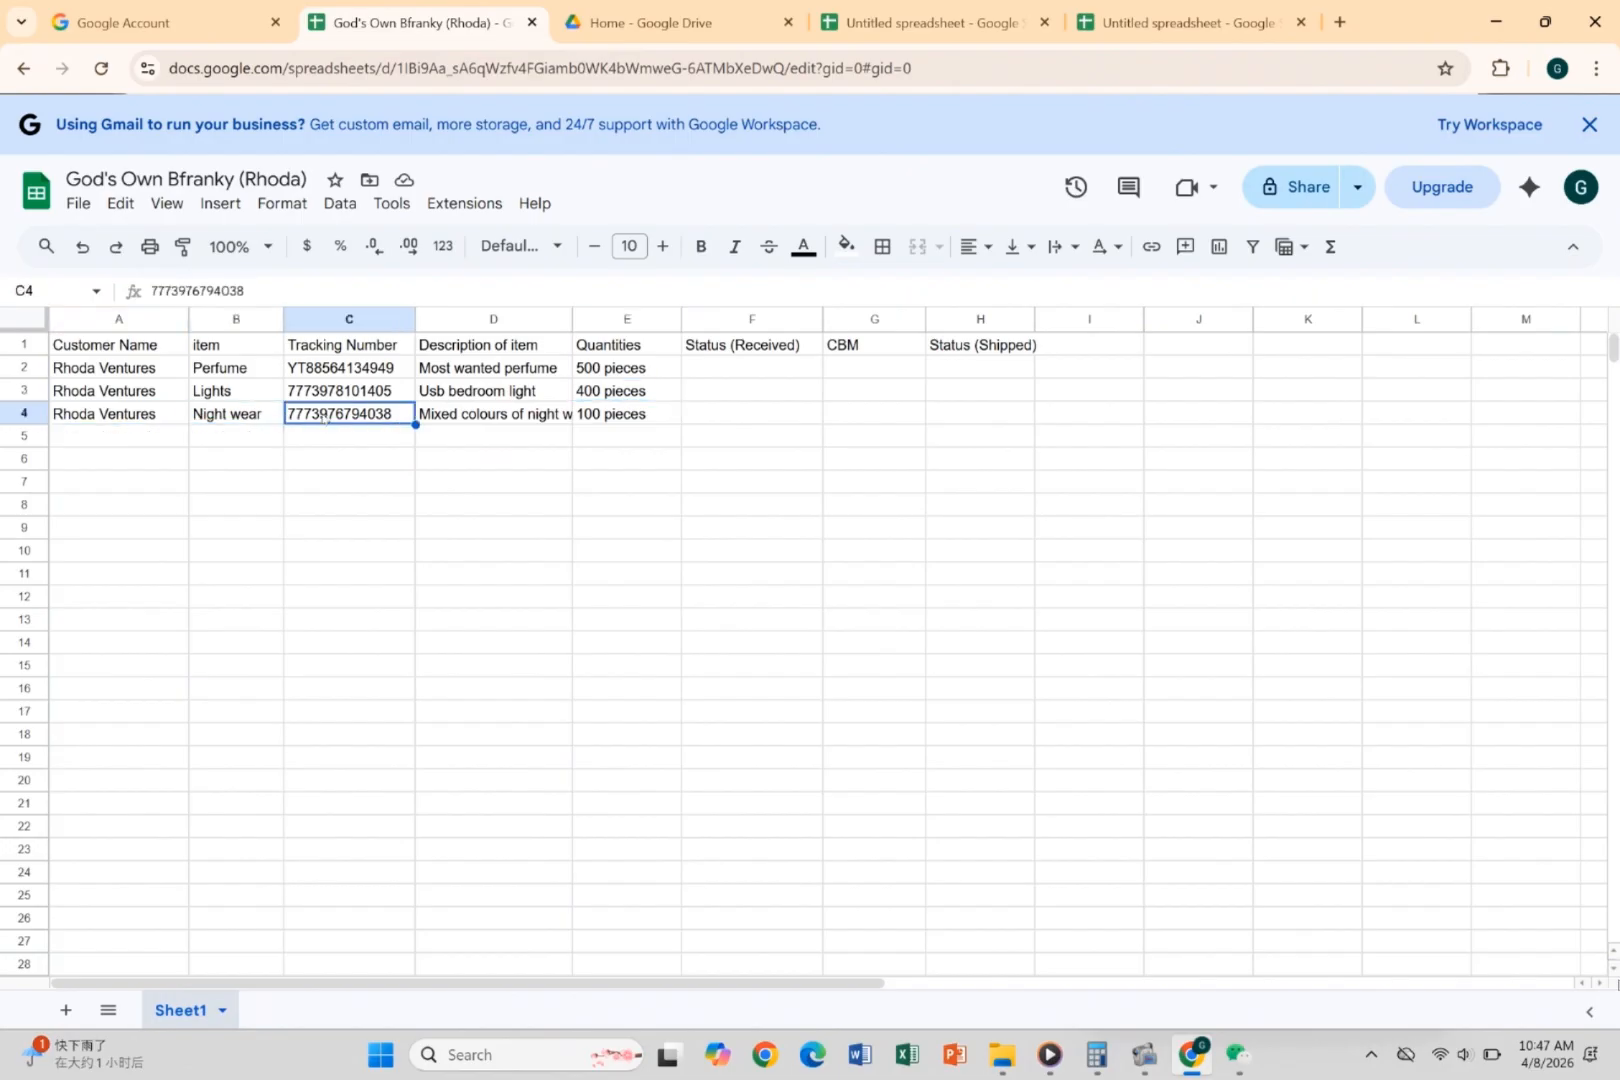
pyautogui.click(452, 424)
pyautogui.click(594, 423)
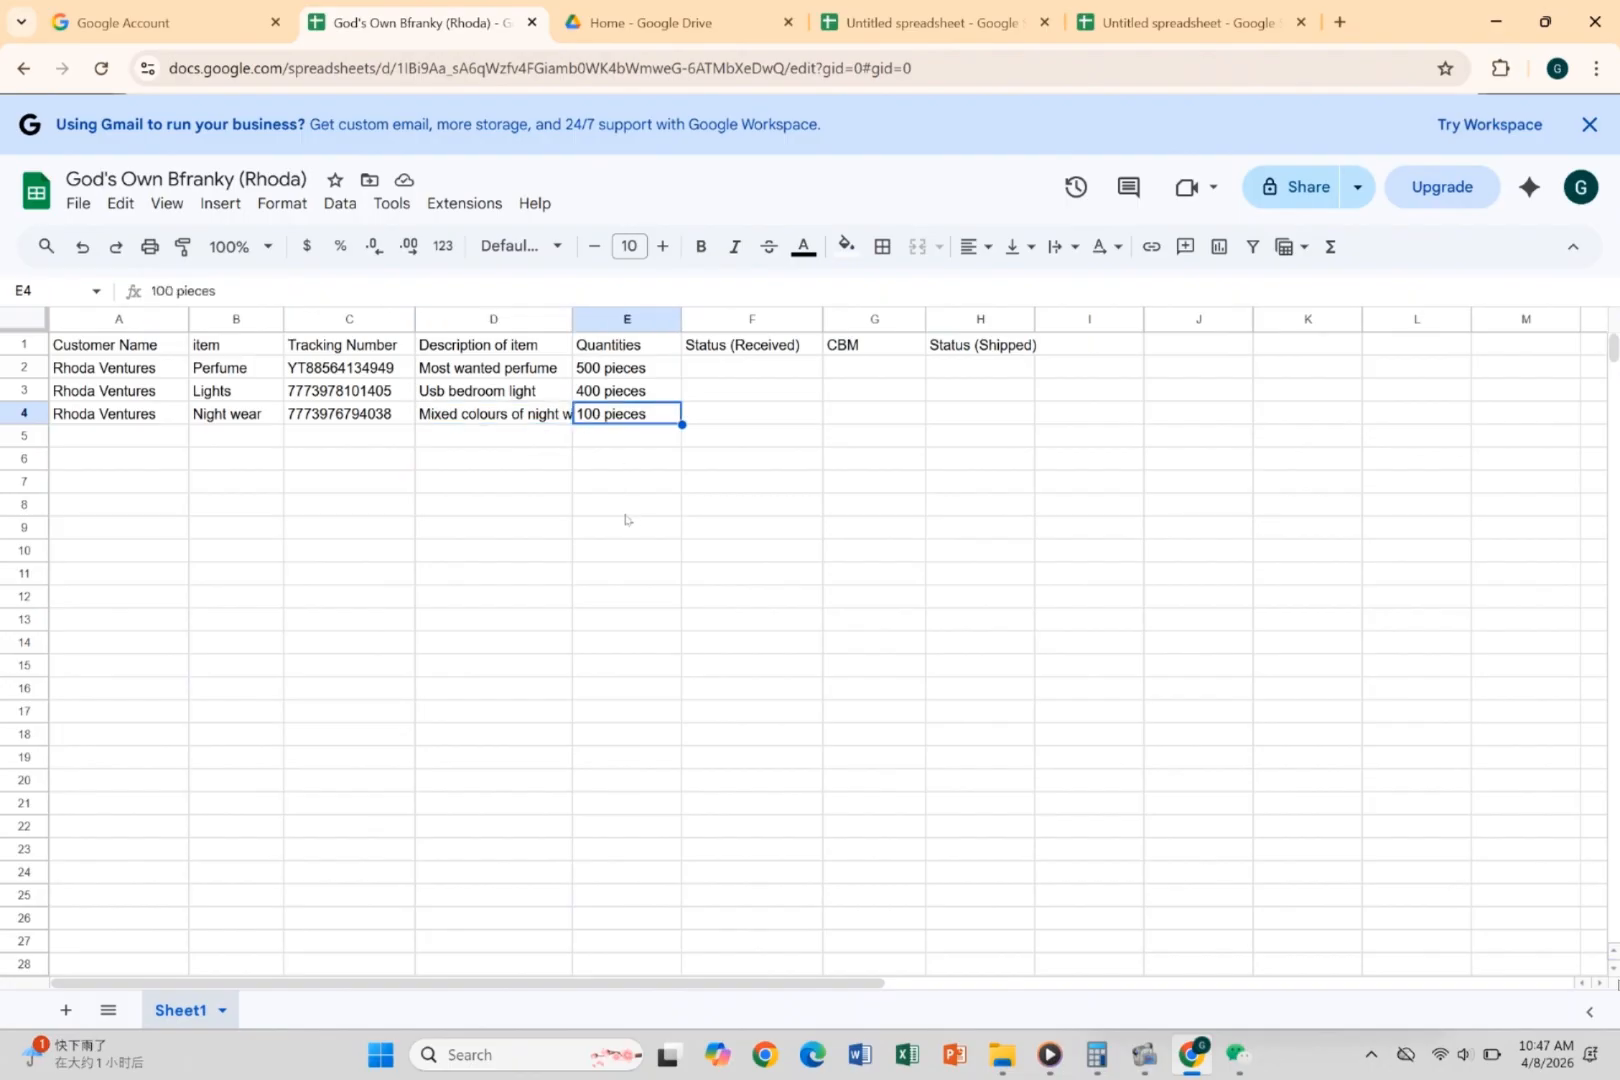
pyautogui.click(625, 518)
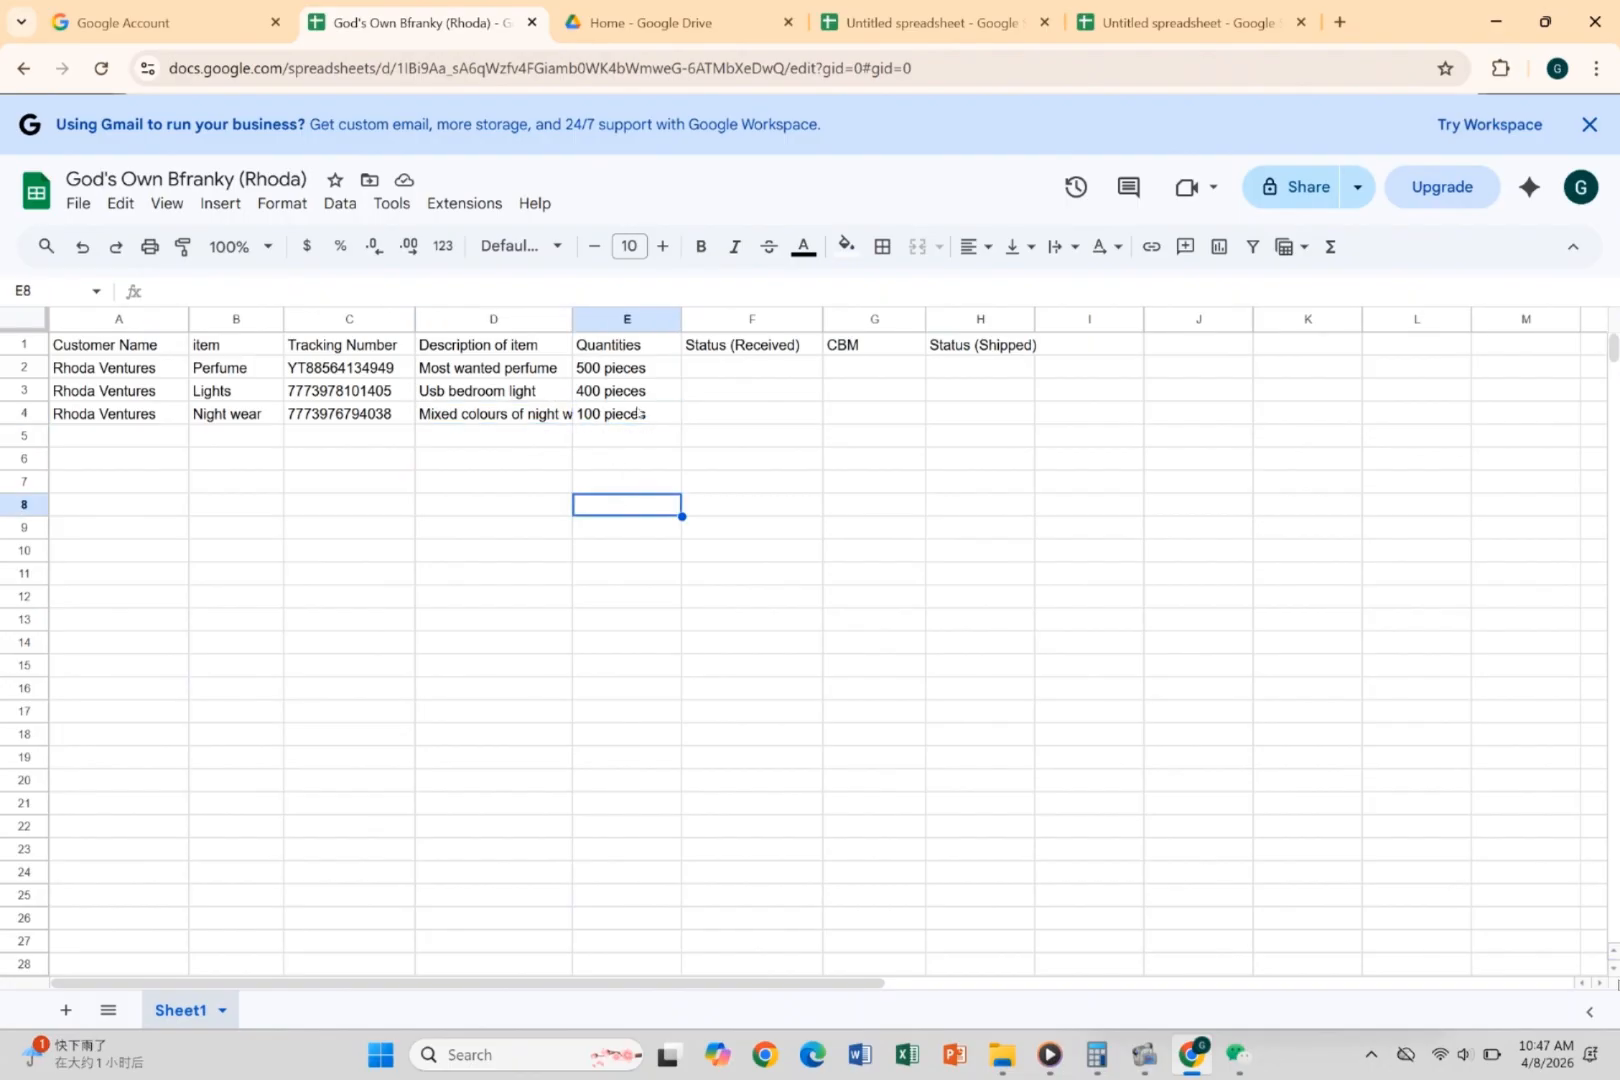
# Insert checkboxes in F2:F4 under the "Status (Received)" header.
pyautogui.click(731, 368)
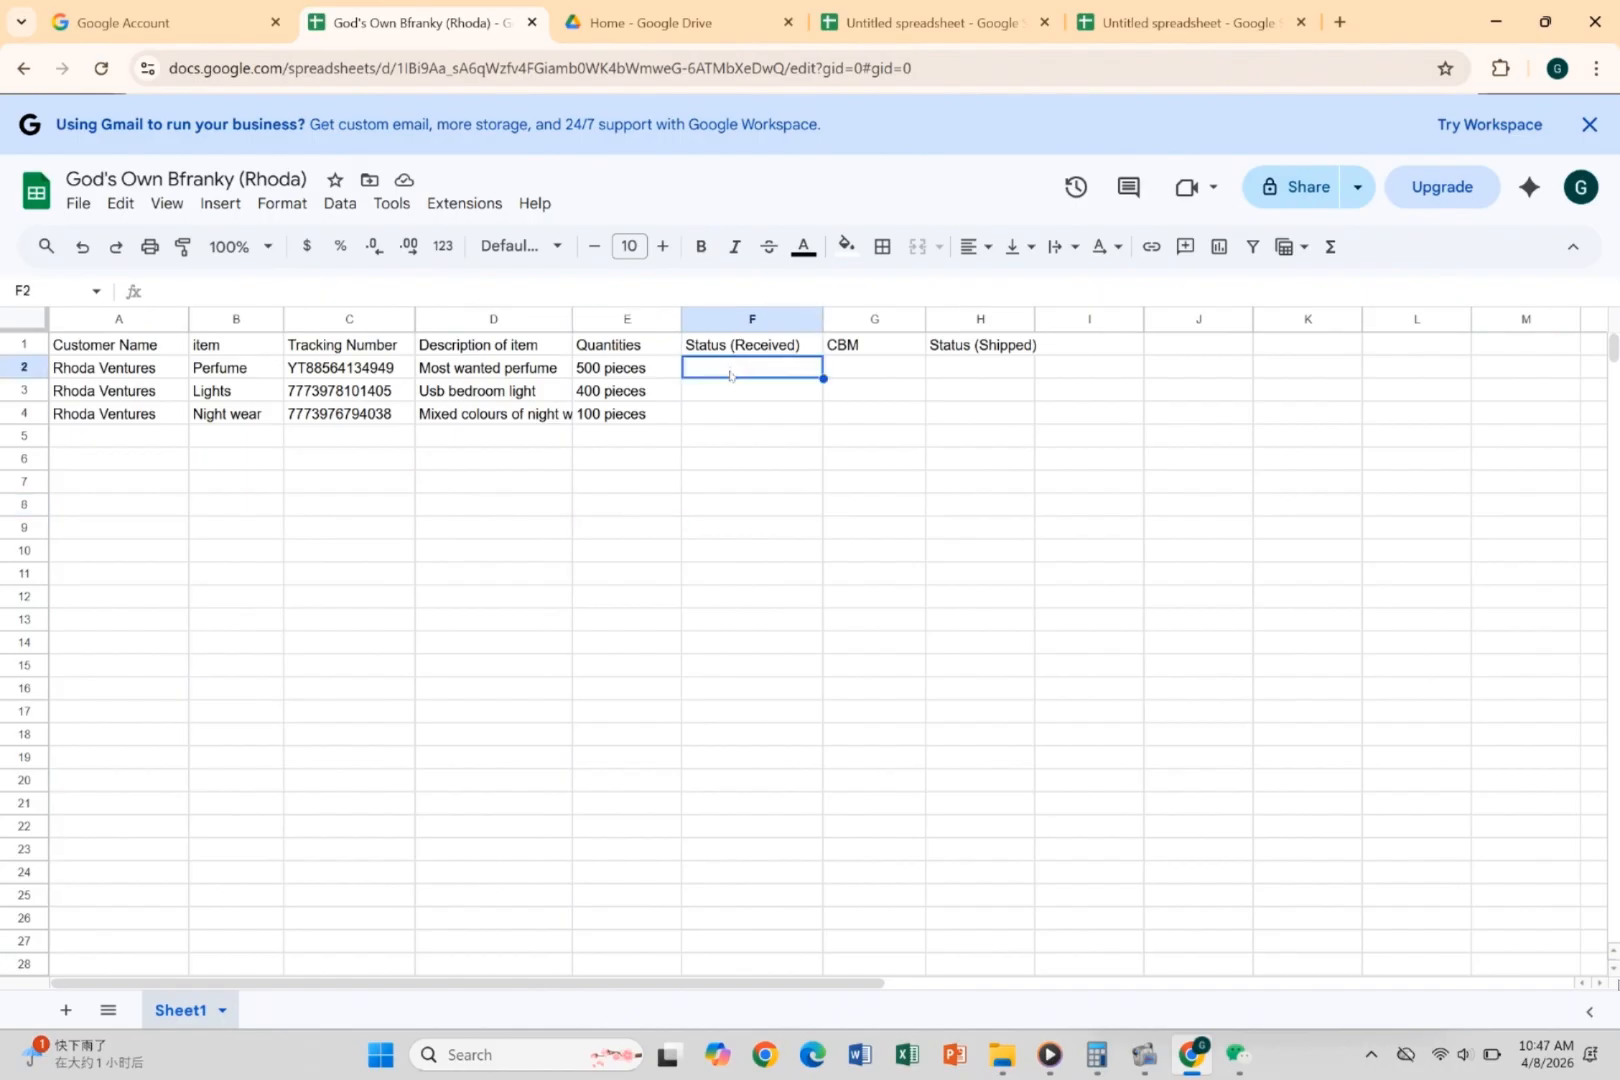
pyautogui.moveTo(726, 372); pyautogui.dragTo(730, 414)
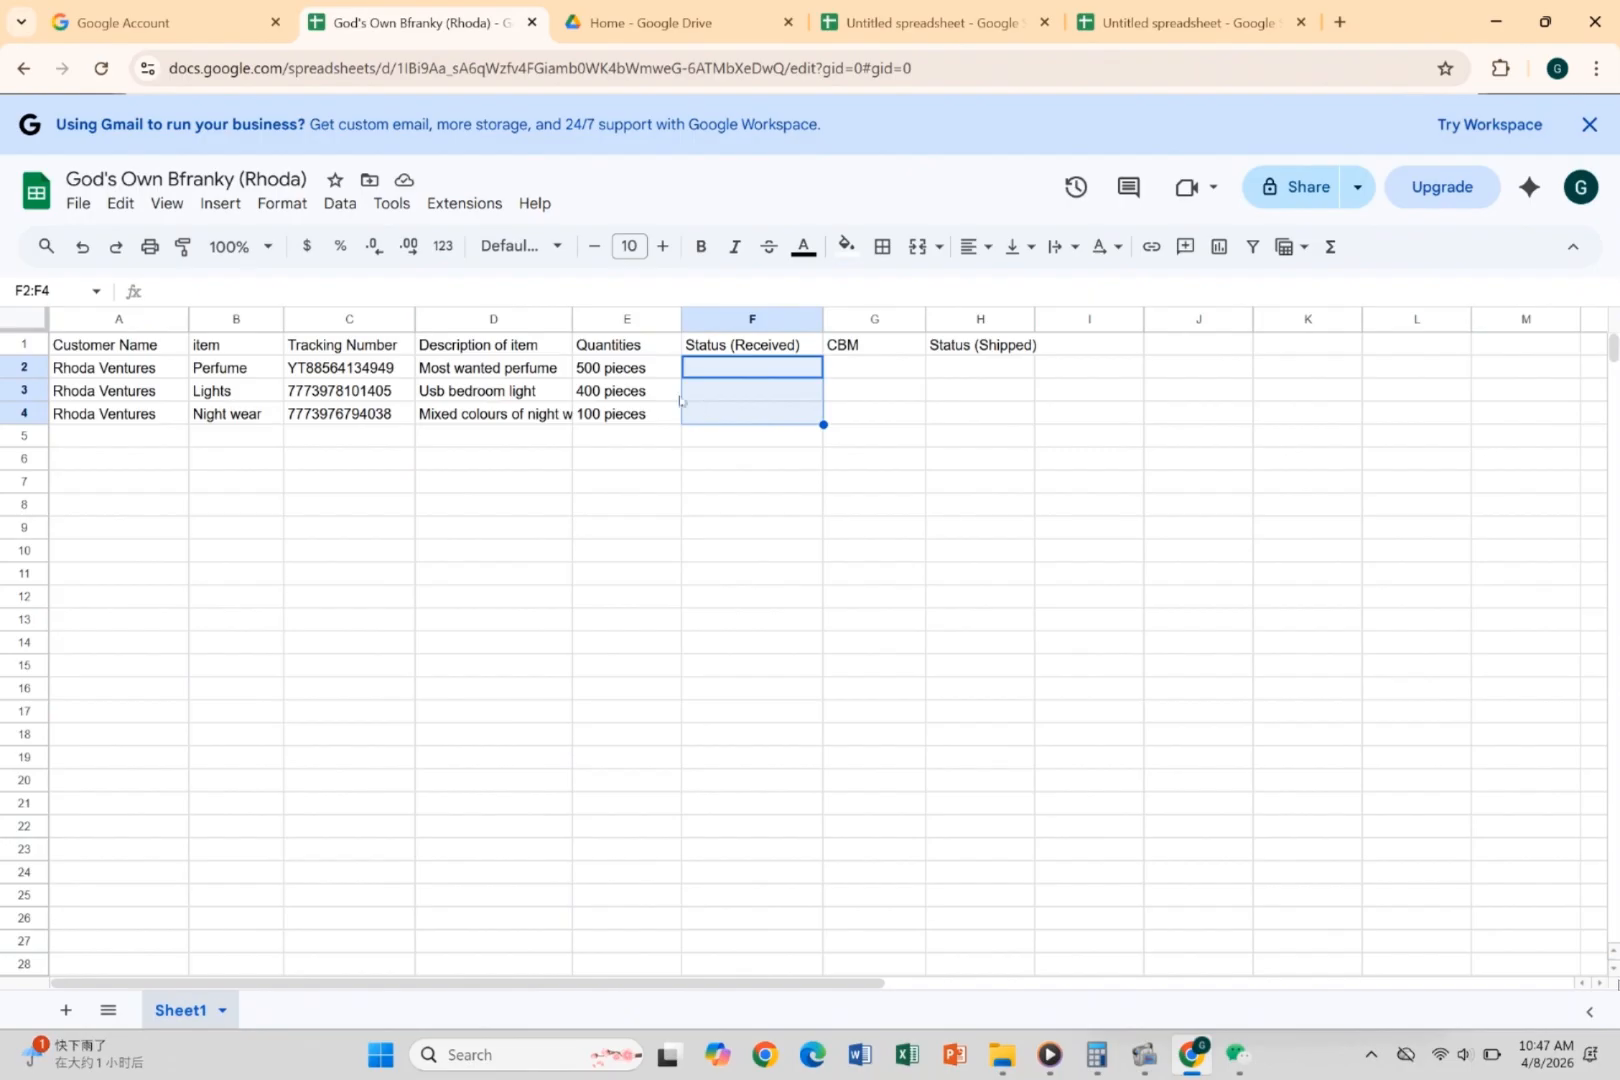
pyautogui.click(207, 206)
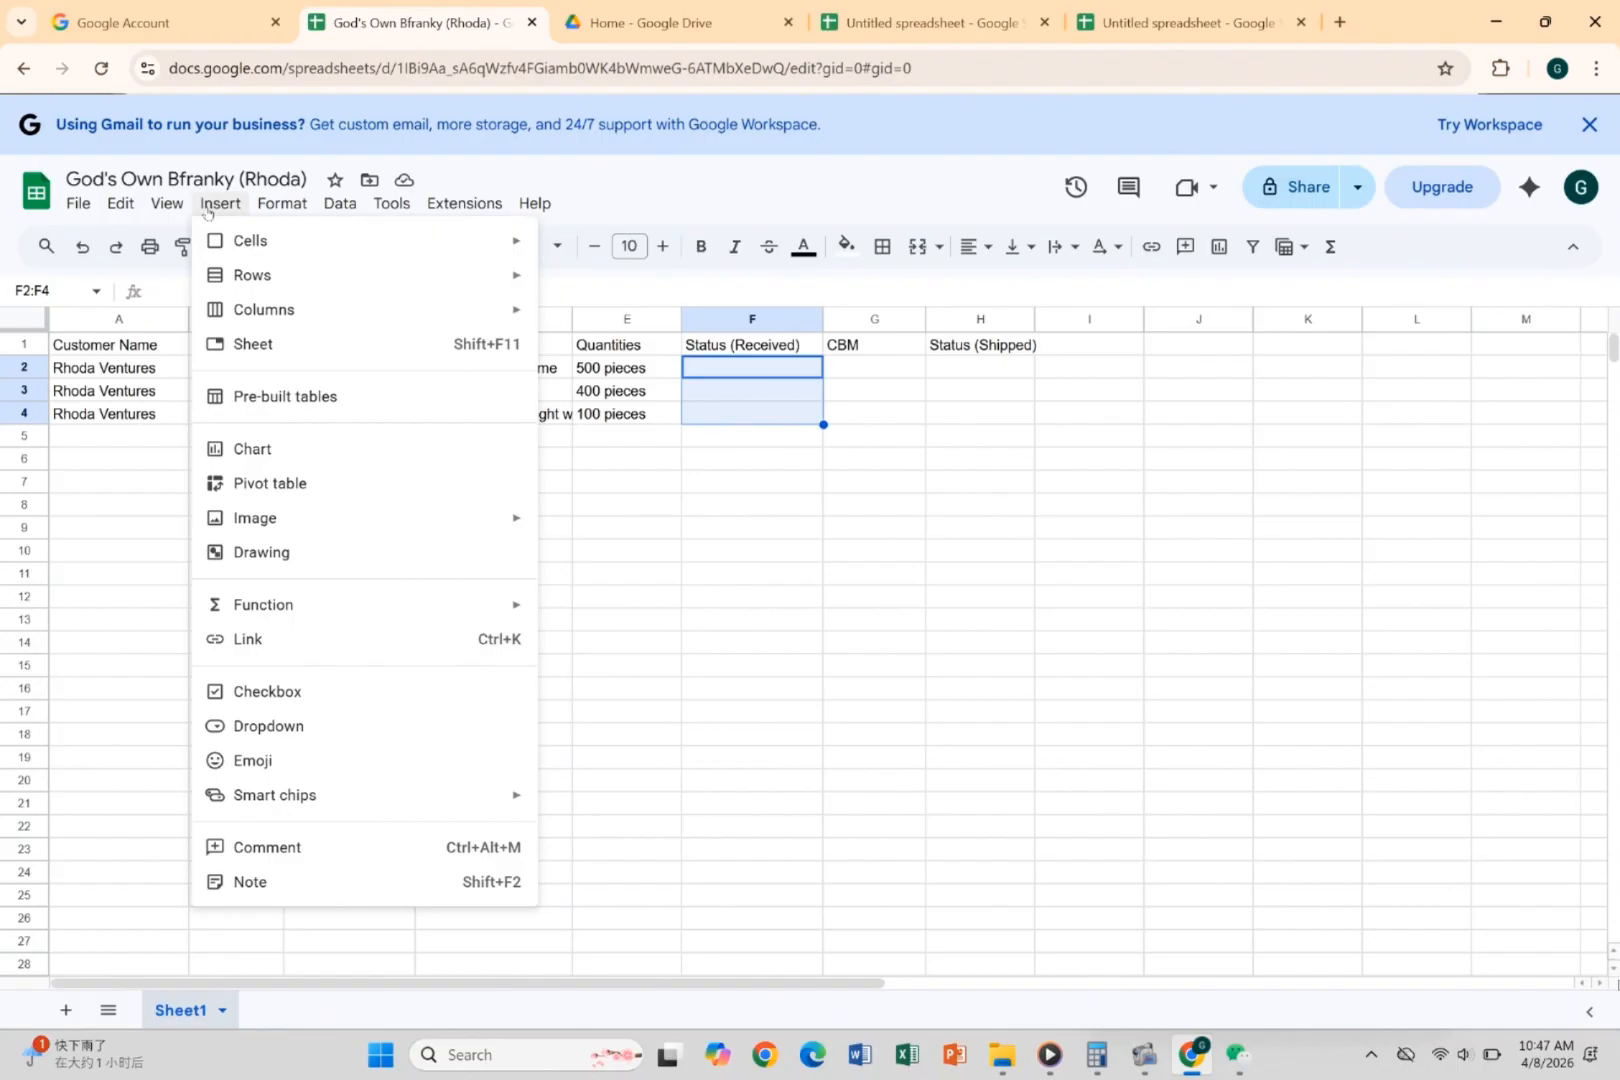
pyautogui.click(345, 692)
pyautogui.click(722, 621)
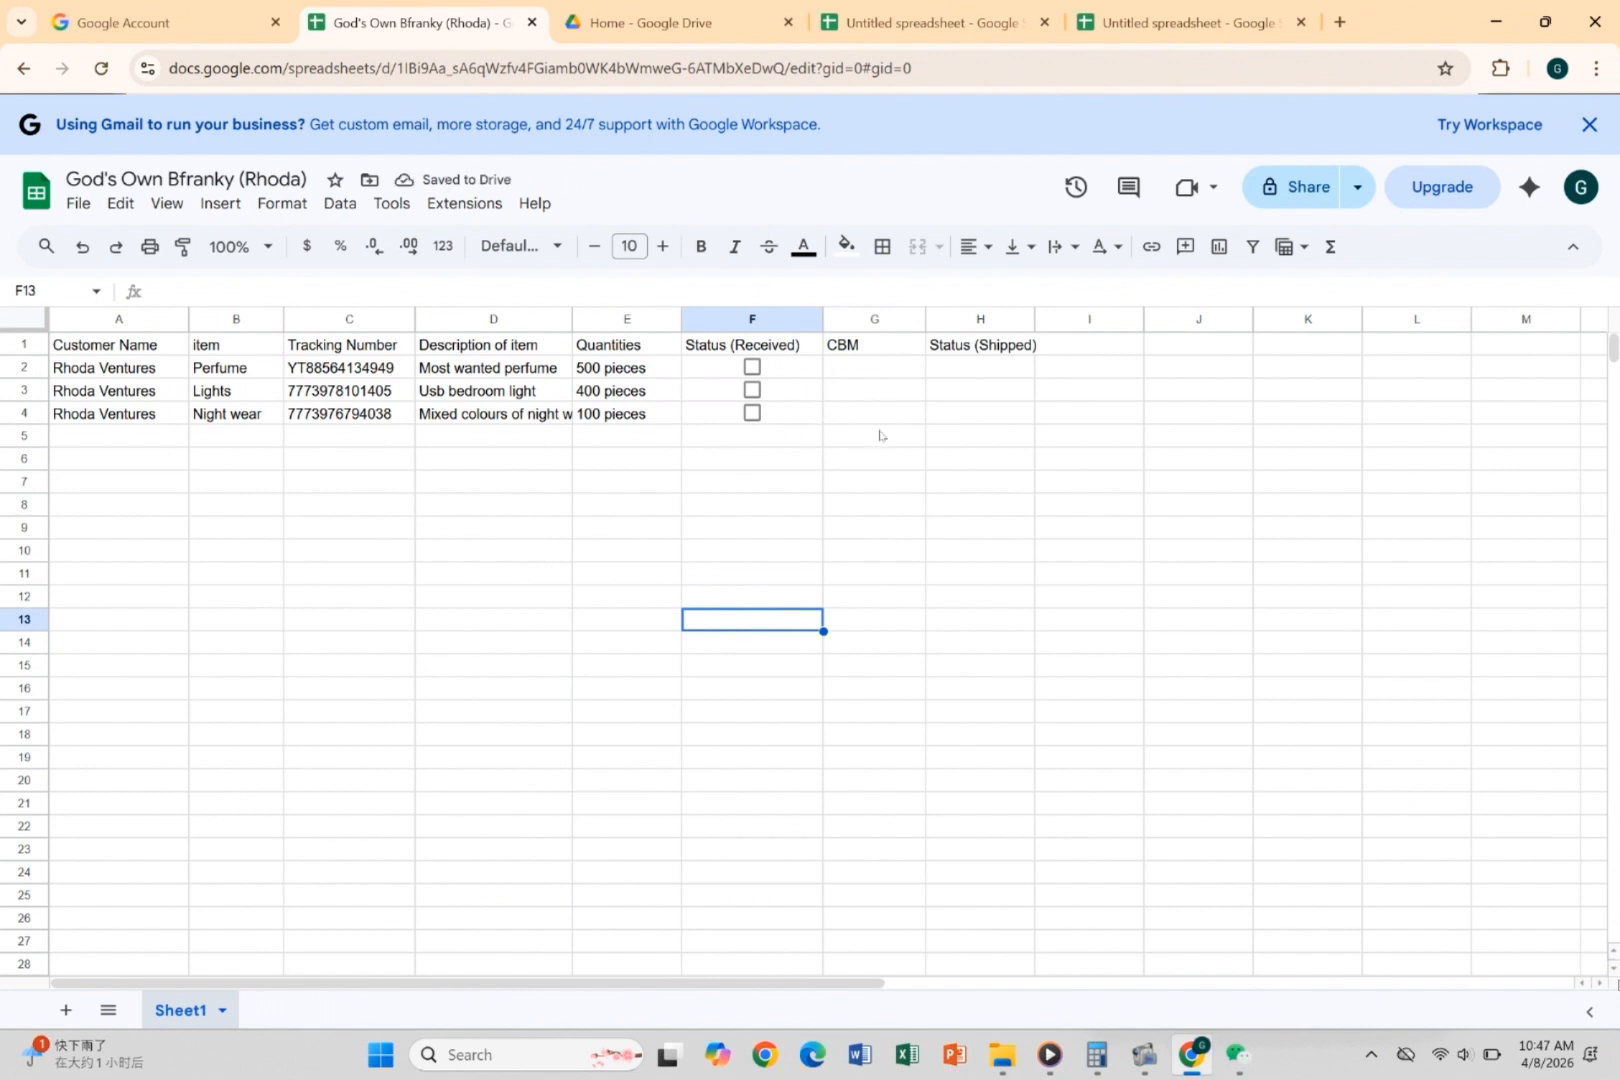
# Insert checkboxes in H2:H4 under the "Status (Shipped)" header.
pyautogui.moveTo(962, 375); pyautogui.dragTo(983, 425)
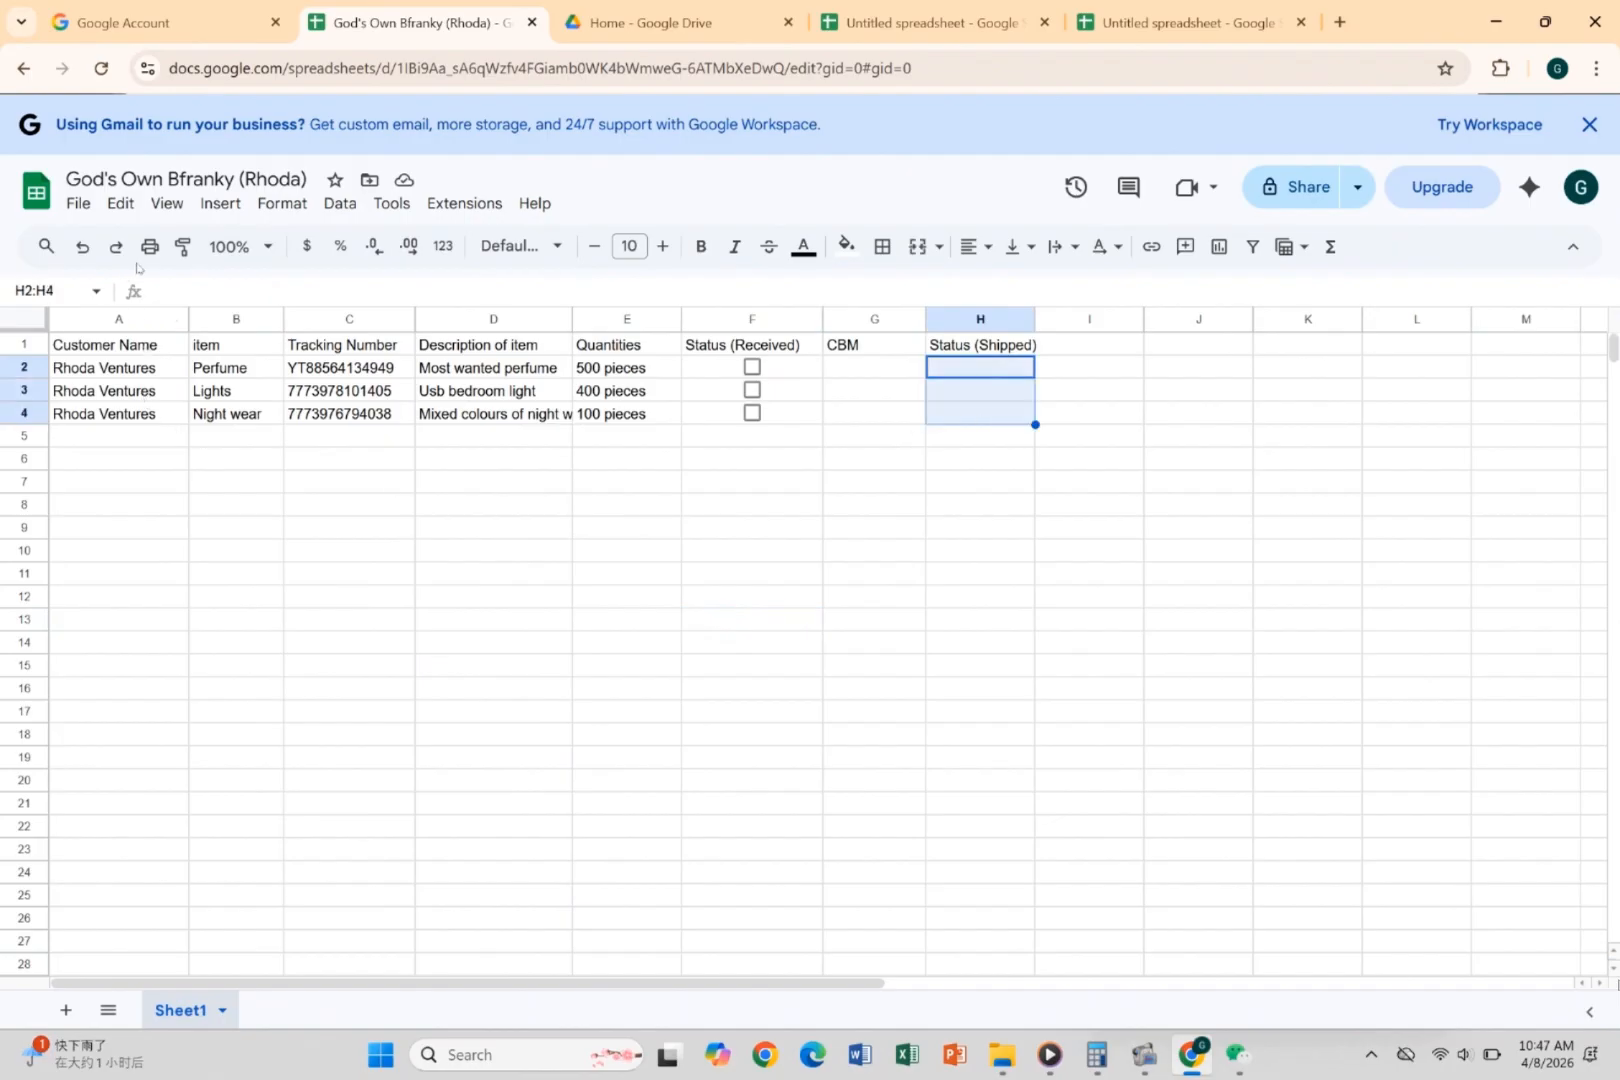
pyautogui.click(216, 207)
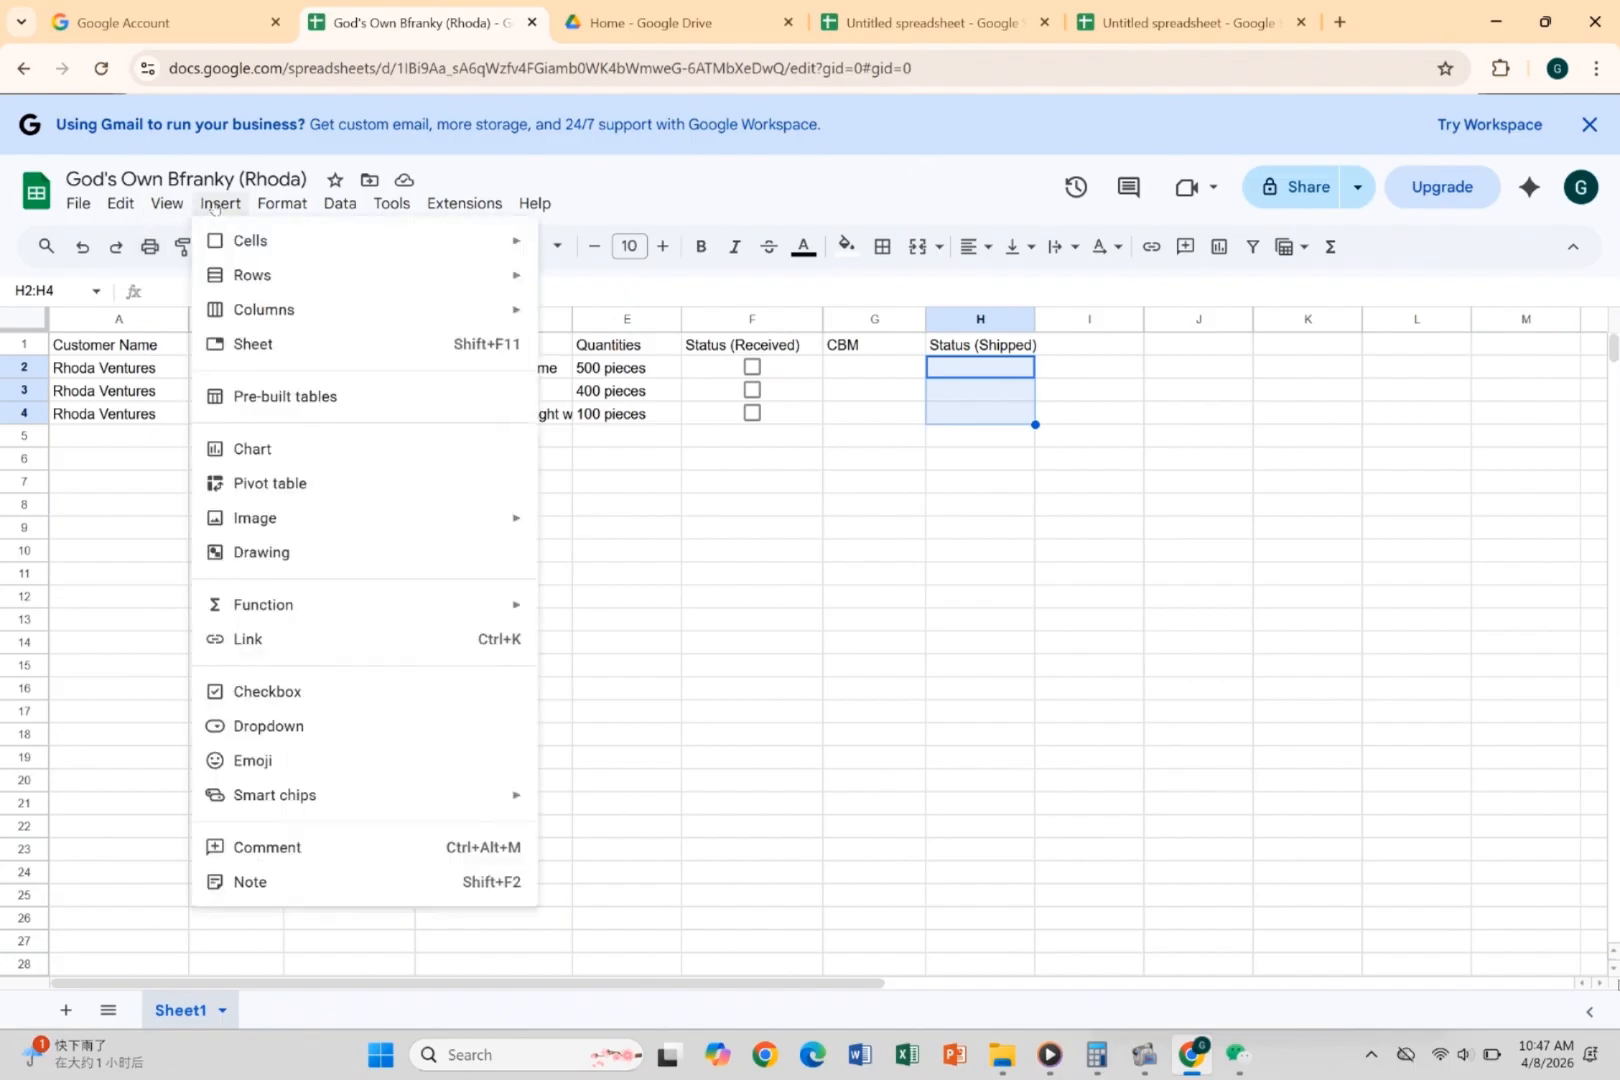
pyautogui.click(292, 692)
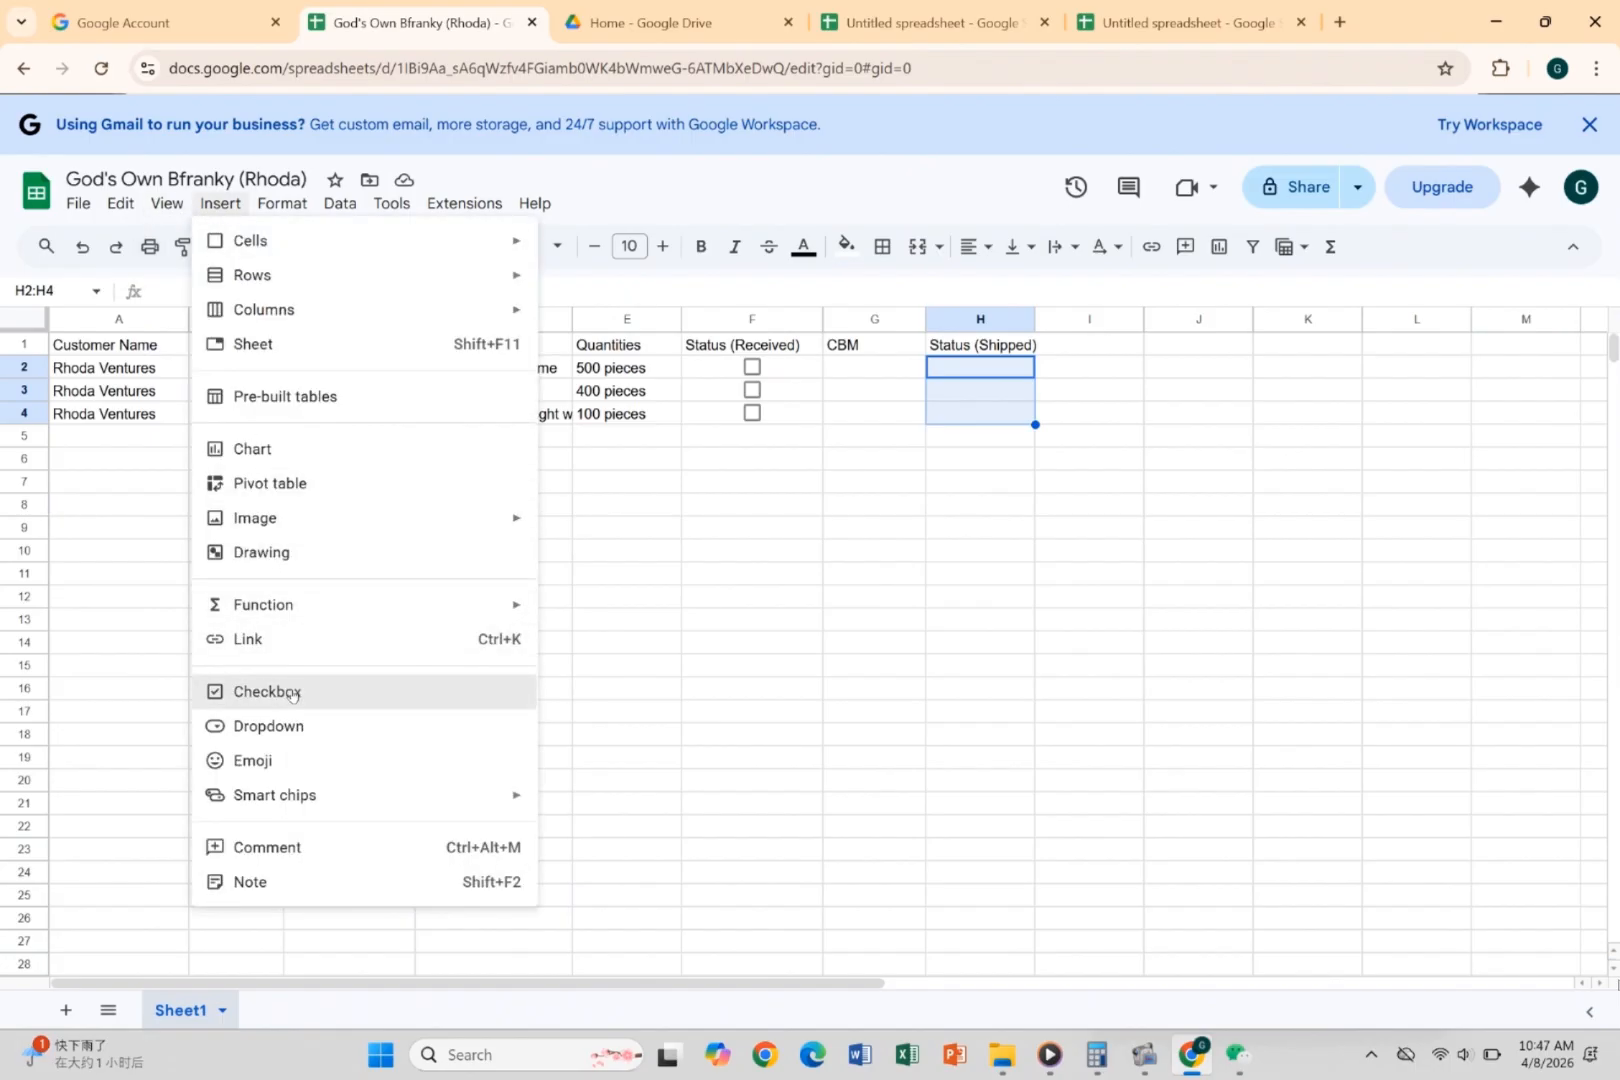
pyautogui.click(944, 665)
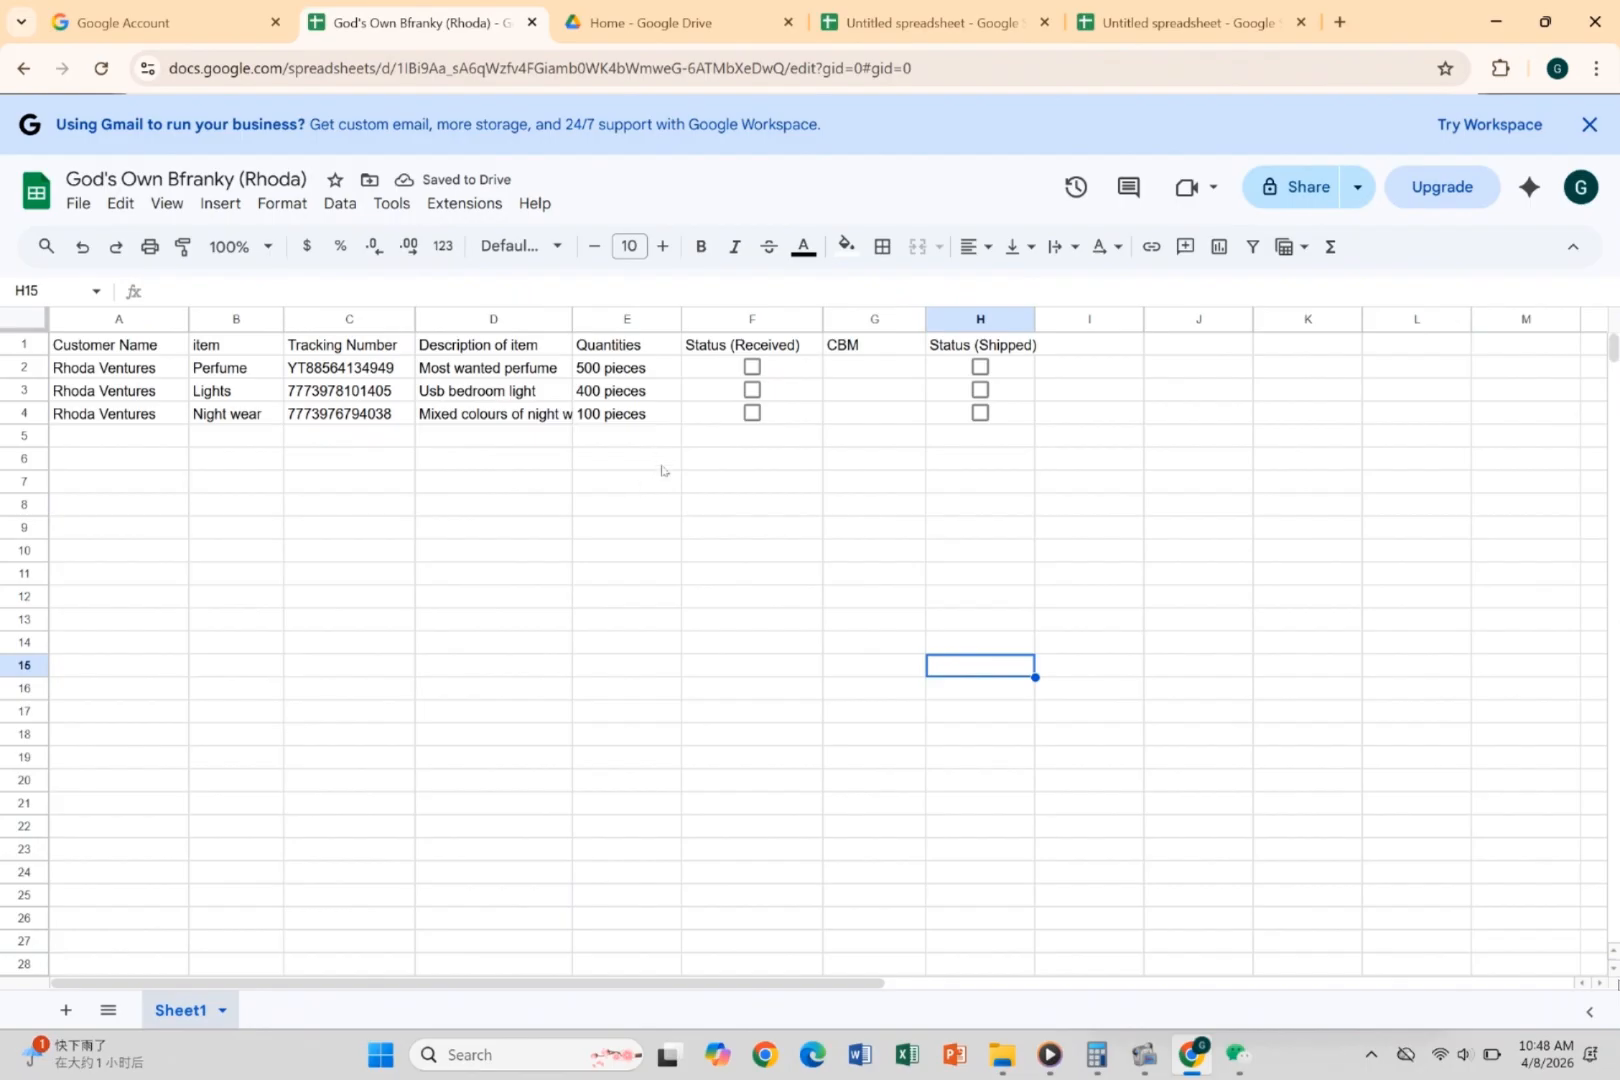
# Mark the Perfume and Lights shipments in rows 2 and 3 as received.
pyautogui.click(753, 367)
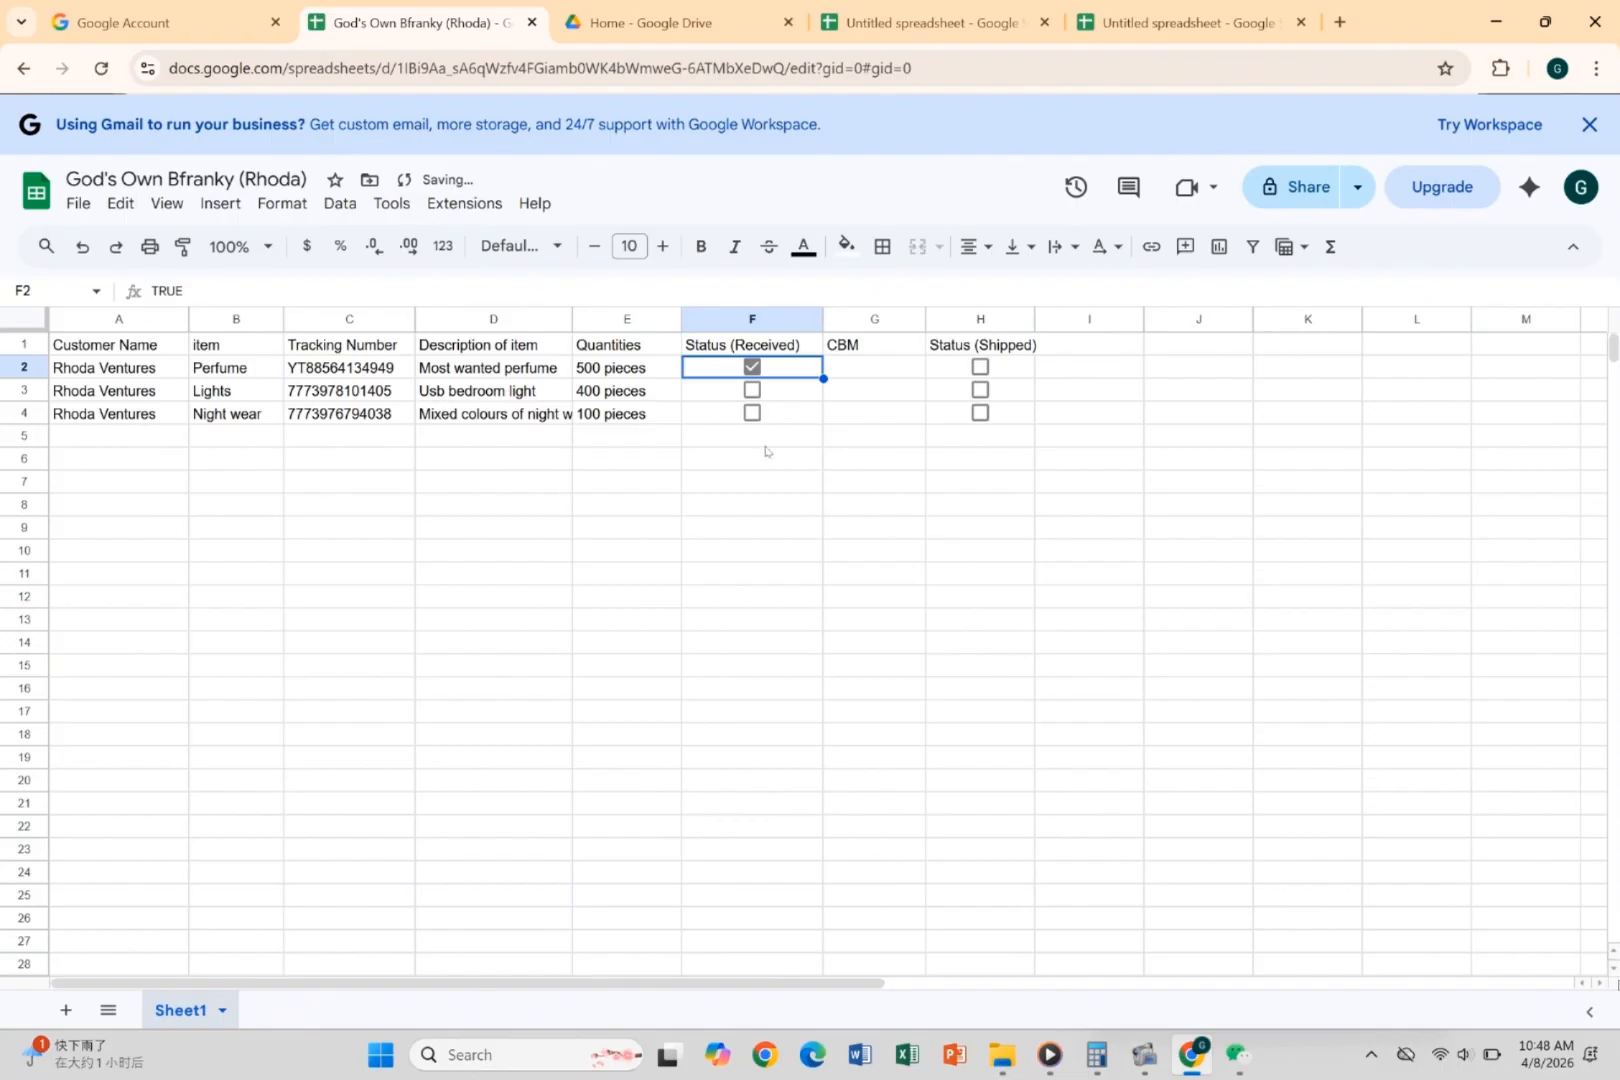
pyautogui.click(753, 390)
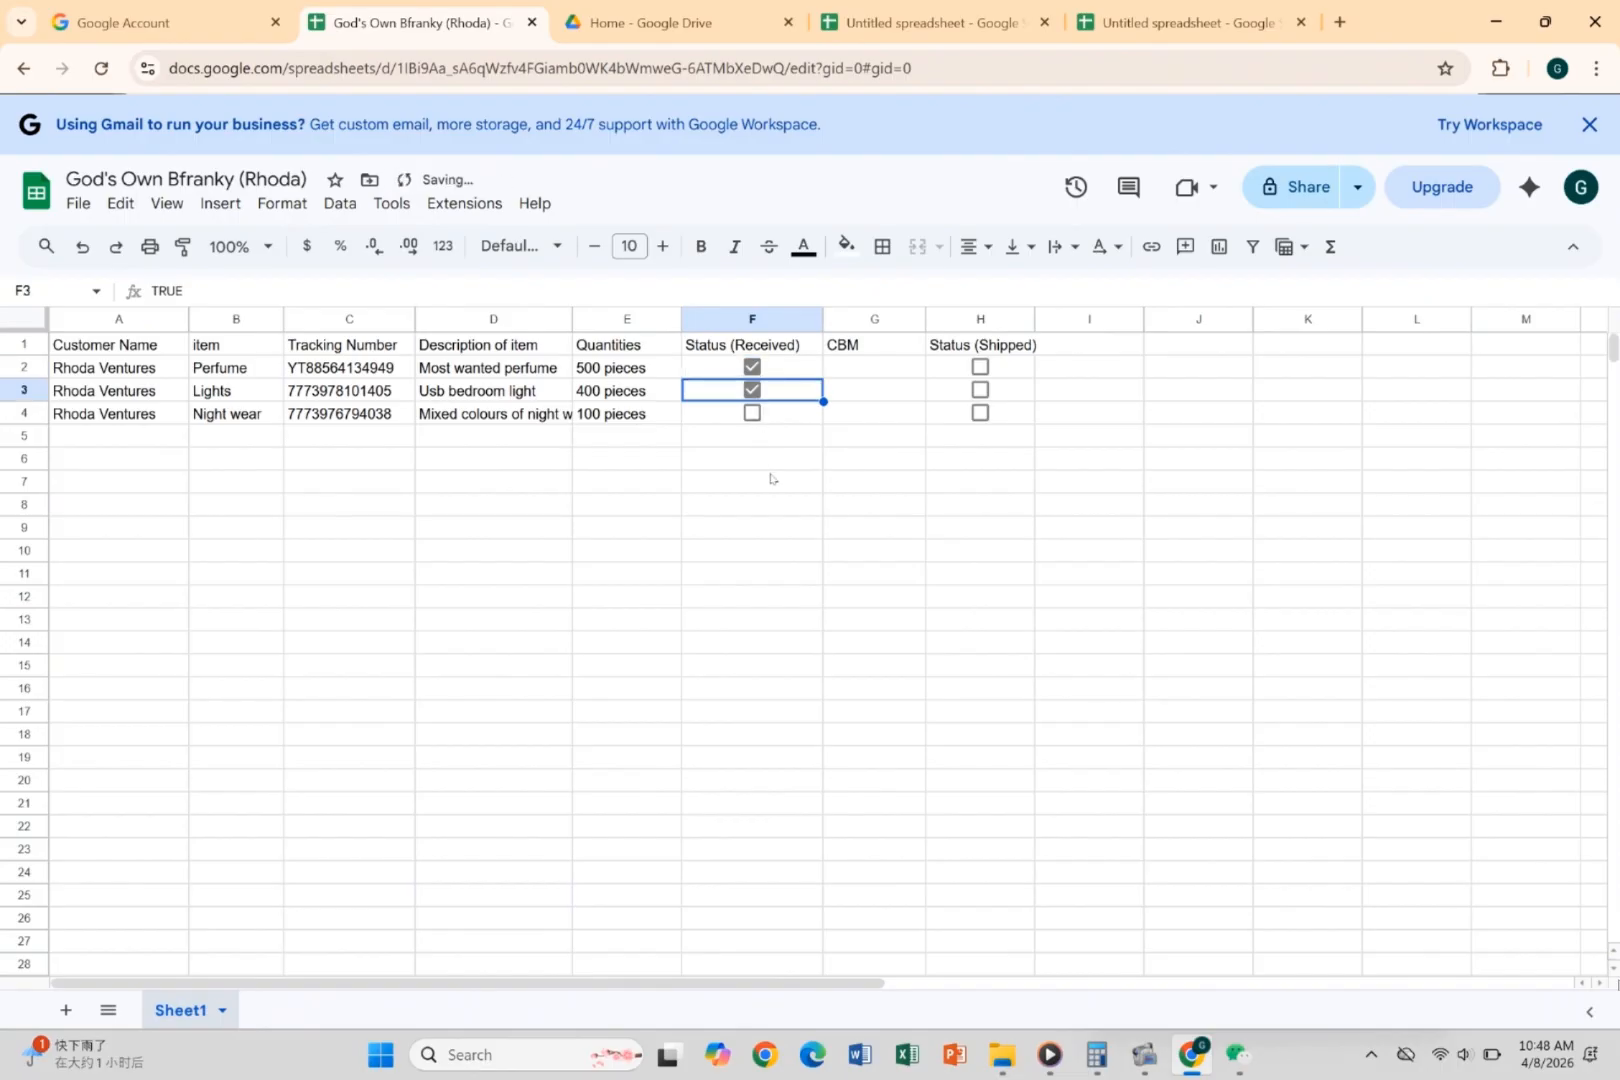
# Mark the Night wear shipment as received and enter CBM values 25, 0.12 and 0.6 in G2:G4.
pyautogui.click(753, 413)
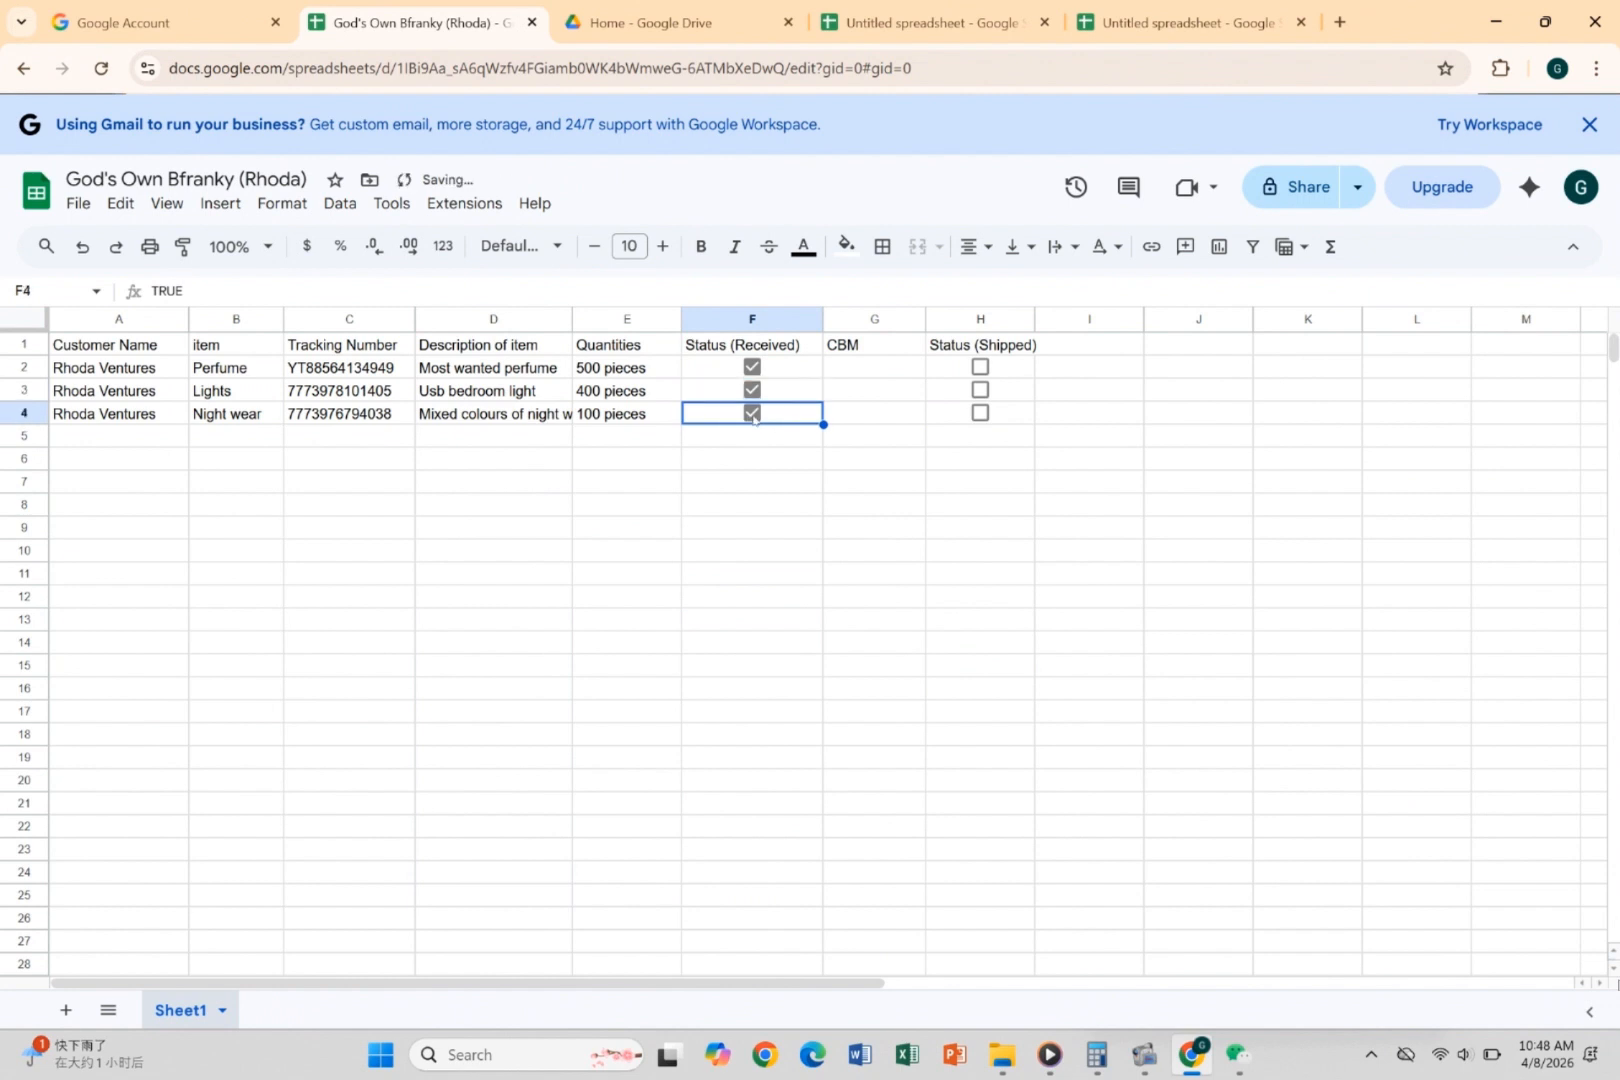
pyautogui.click(853, 370)
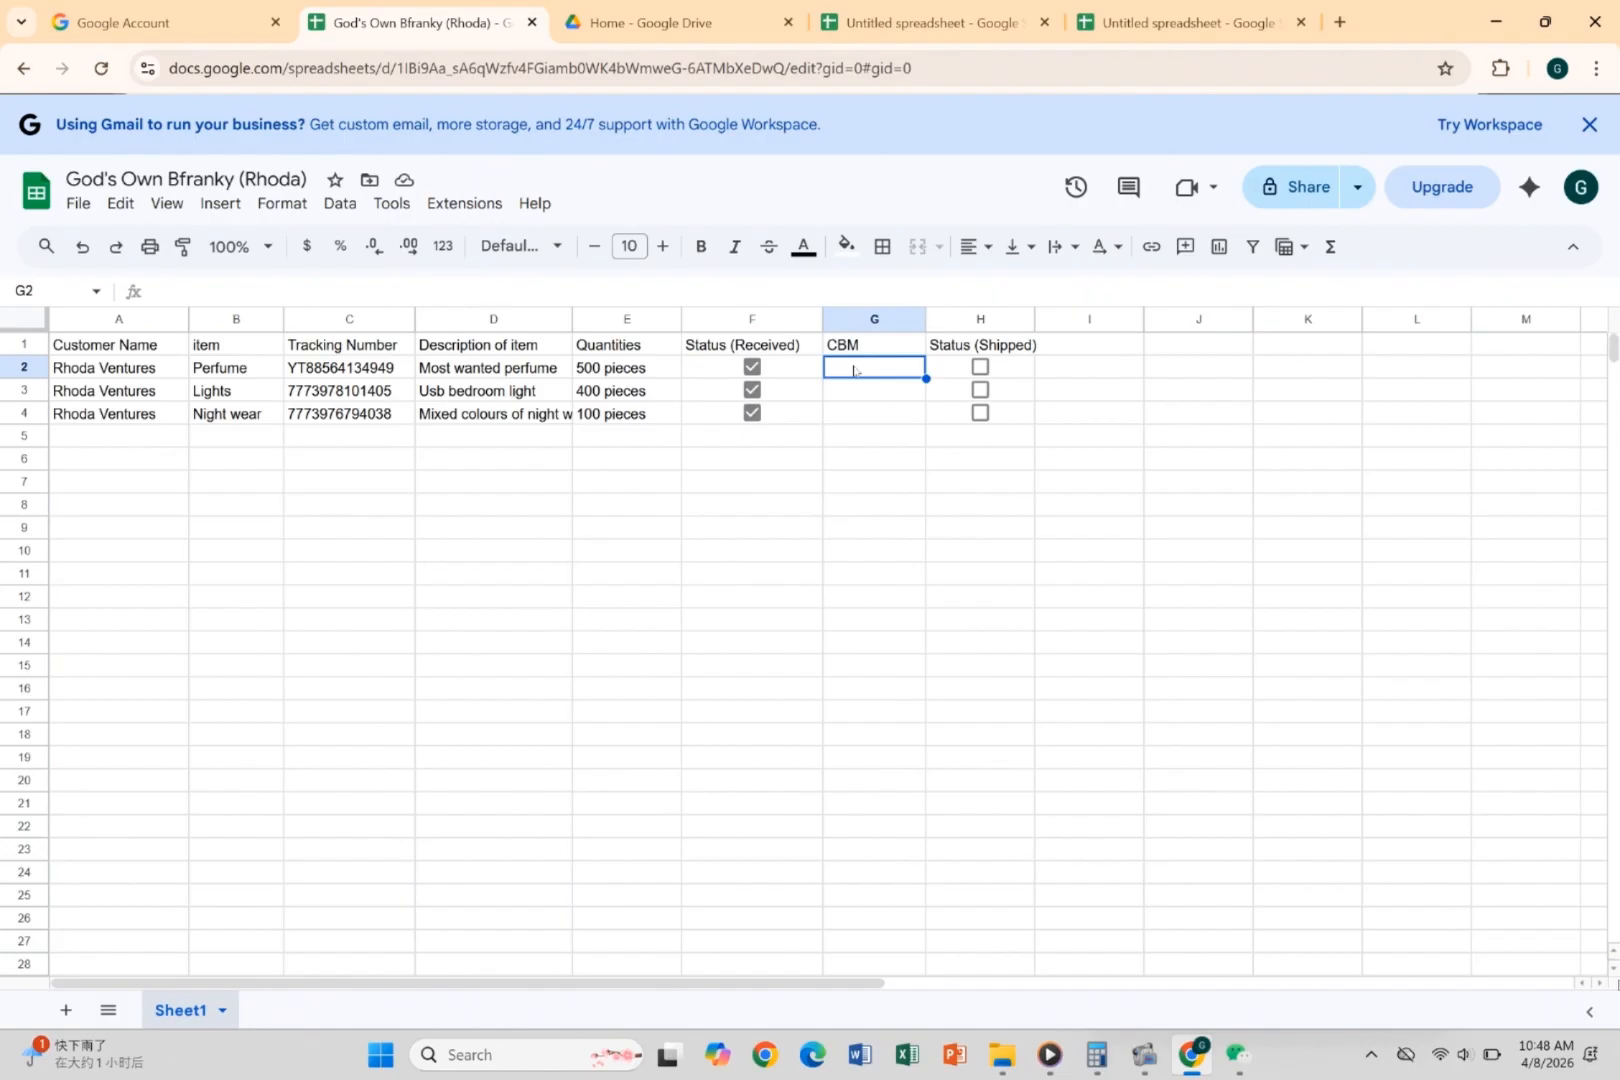
pyautogui.write('25')
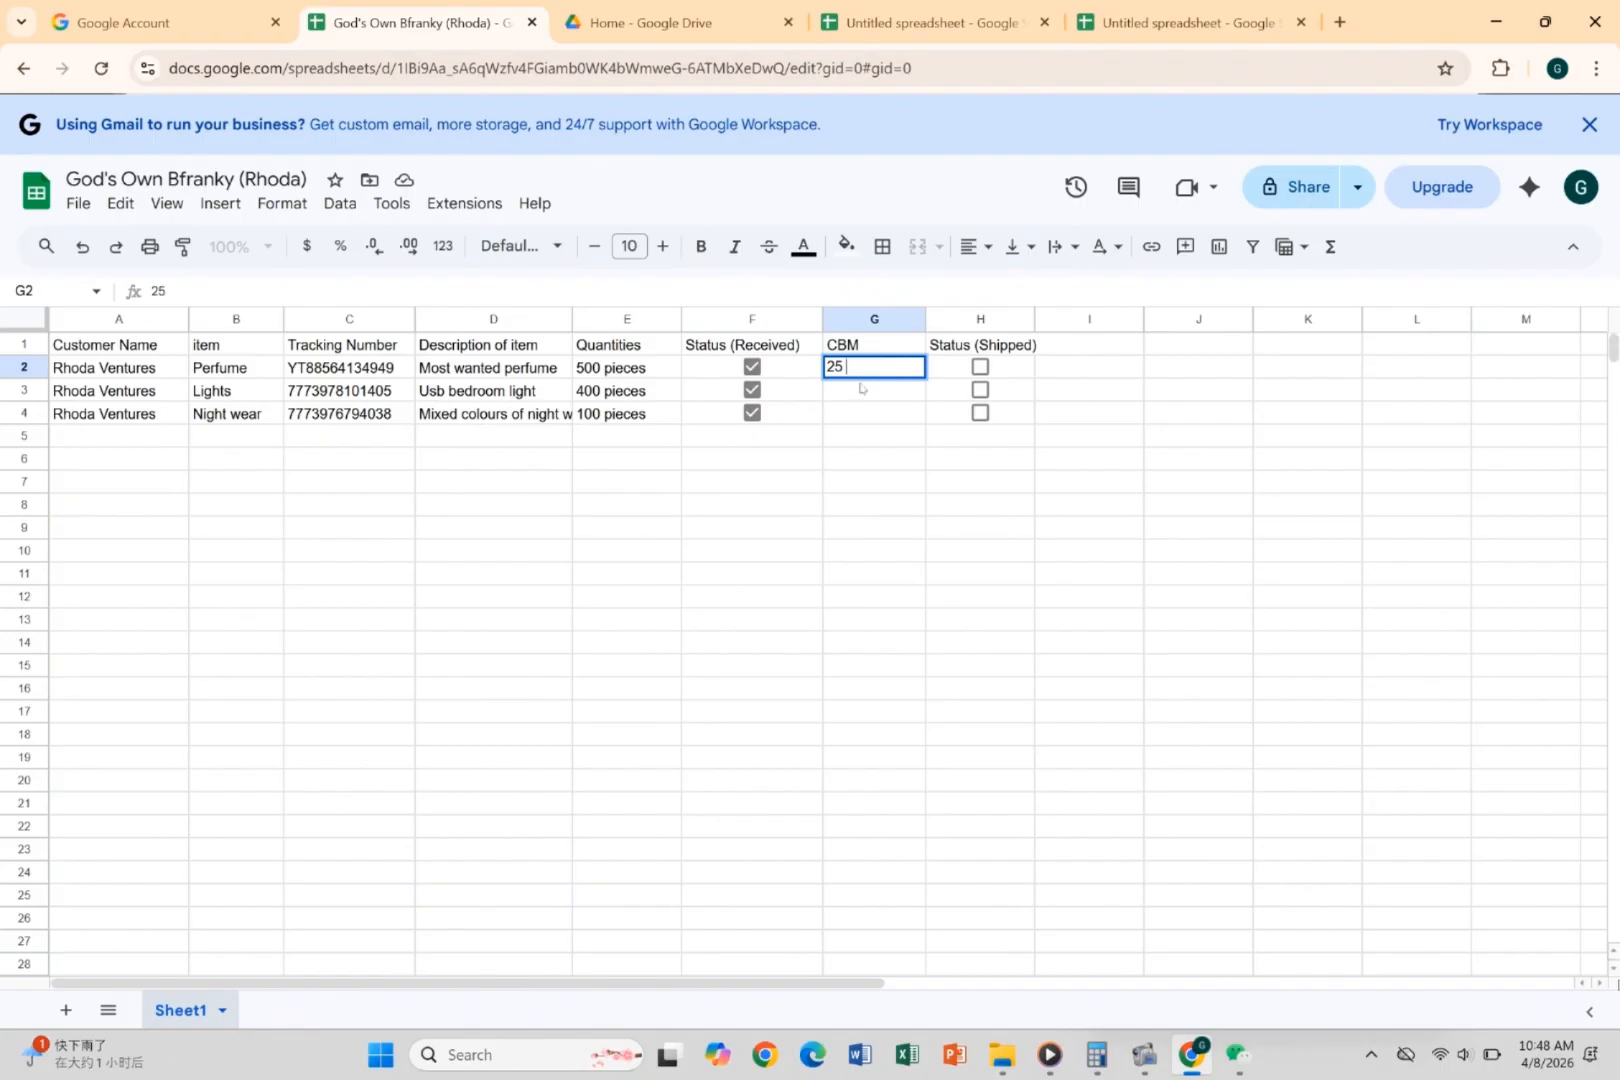
pyautogui.press('Return')
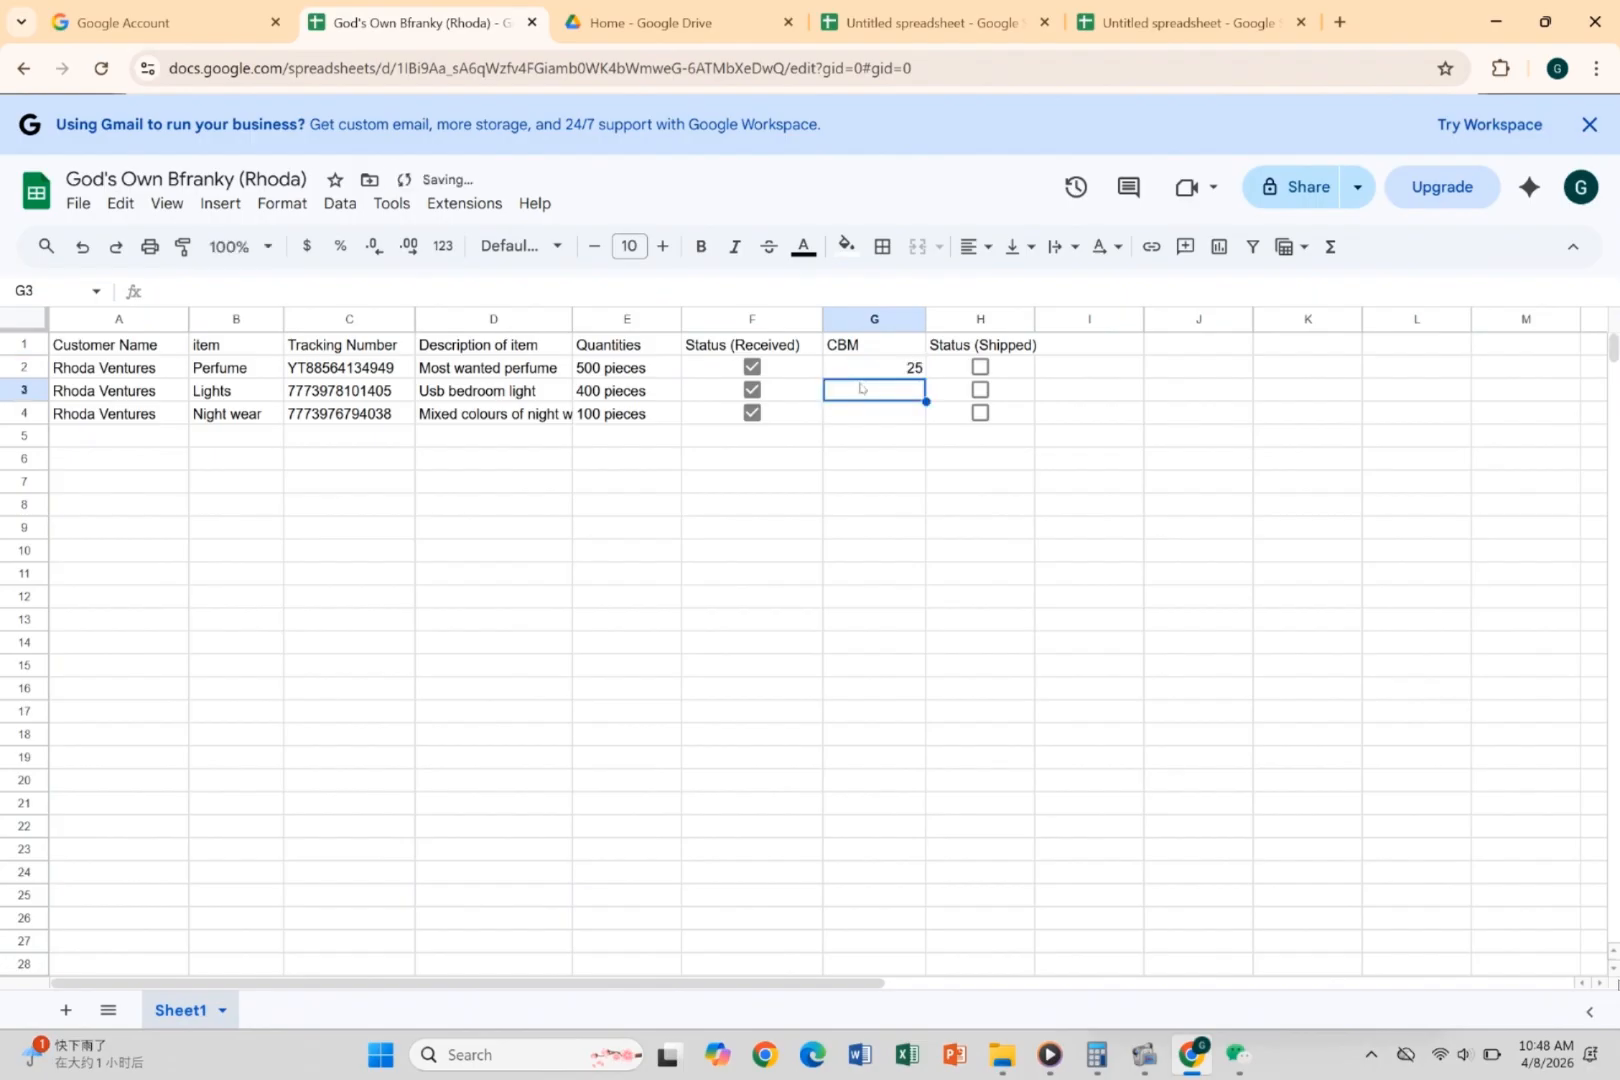
pyautogui.write('0.')
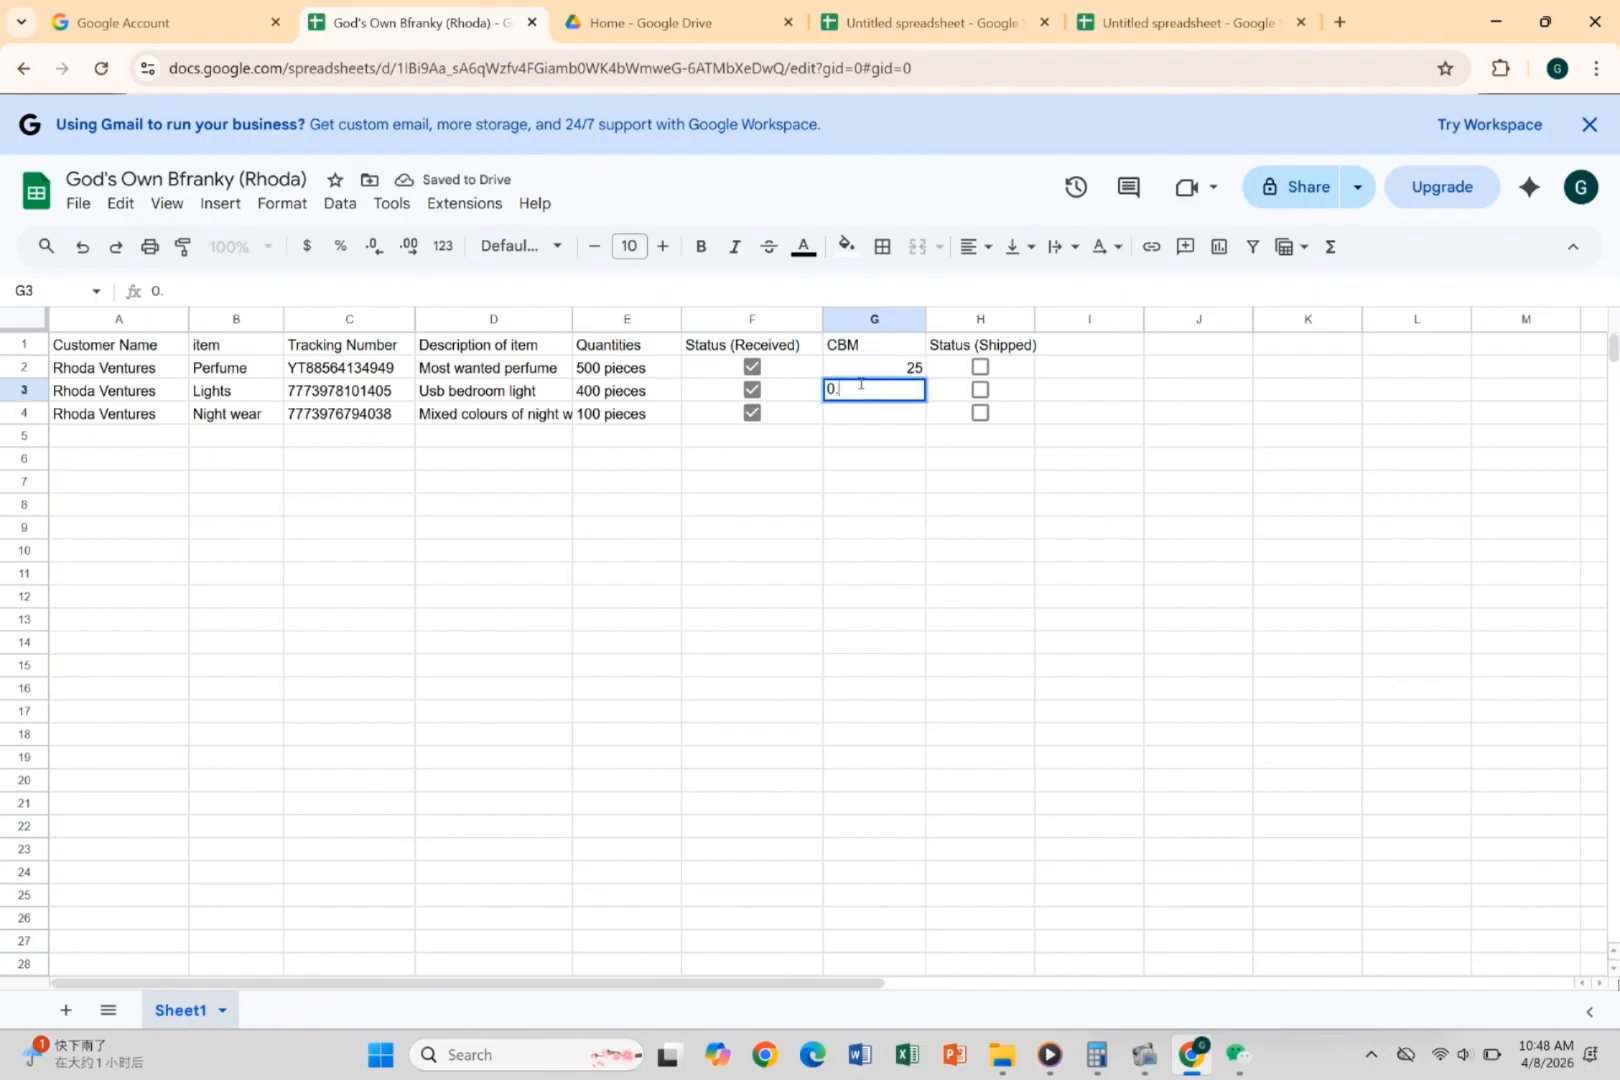
pyautogui.write('12')
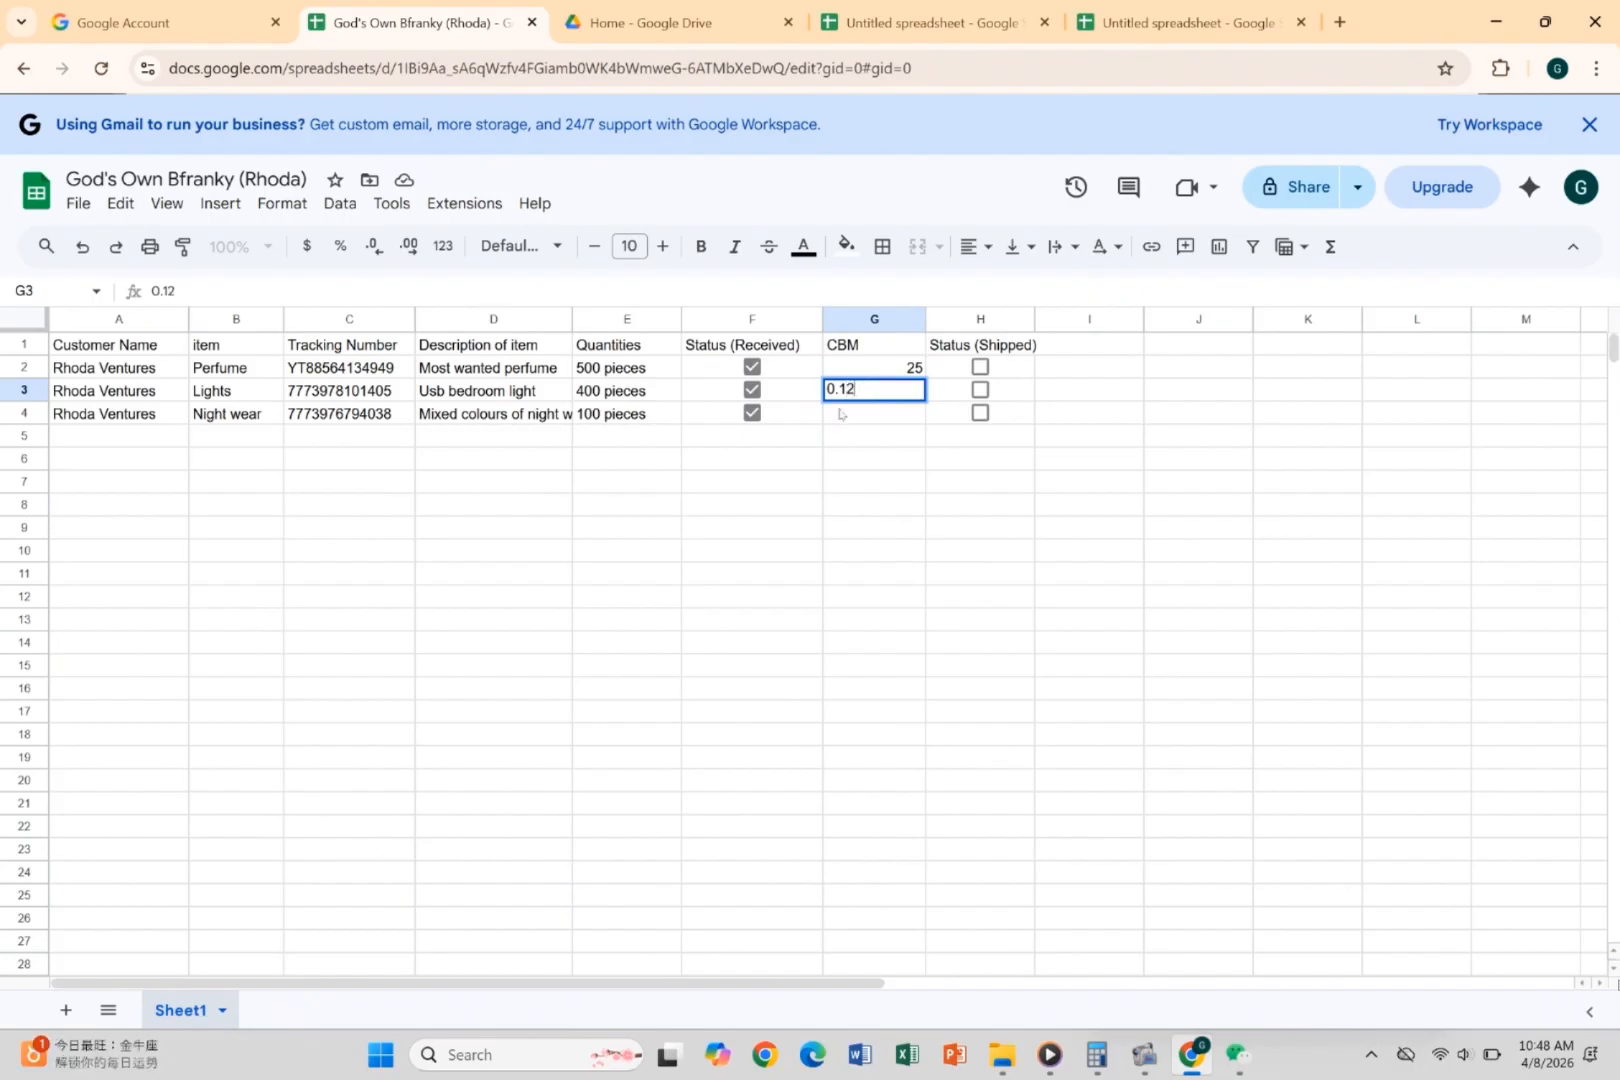
pyautogui.click(840, 413)
pyautogui.write('0.8')
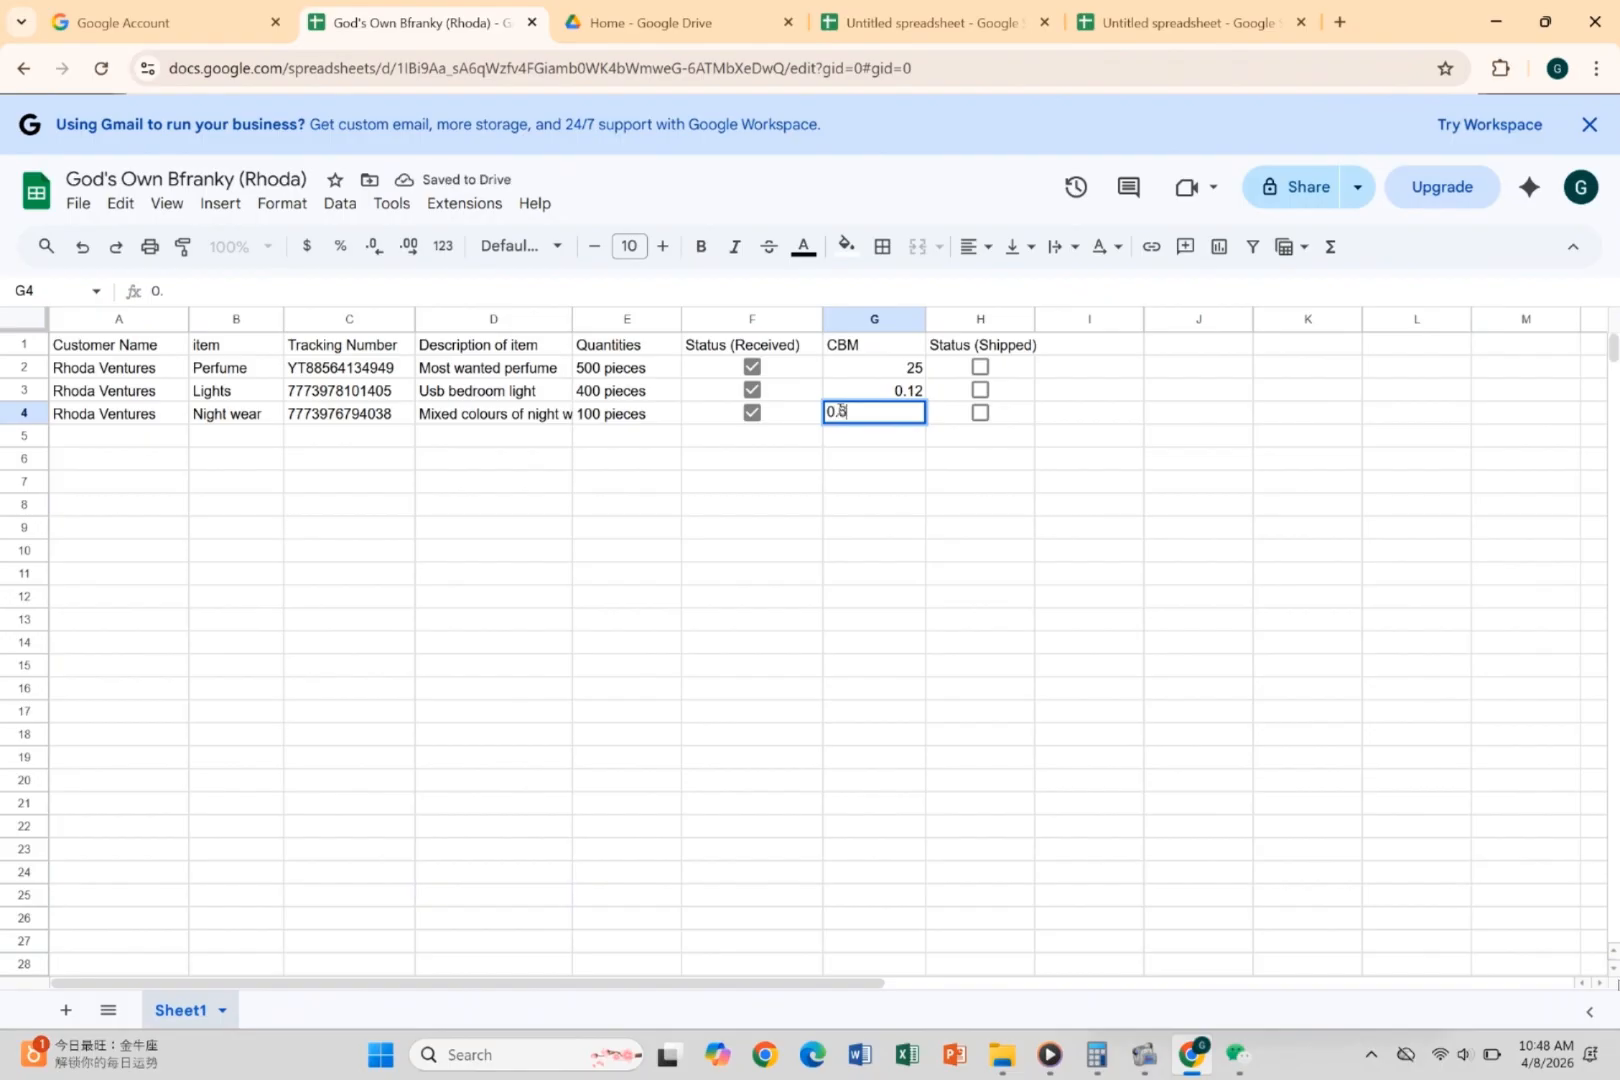
pyautogui.press('Return')
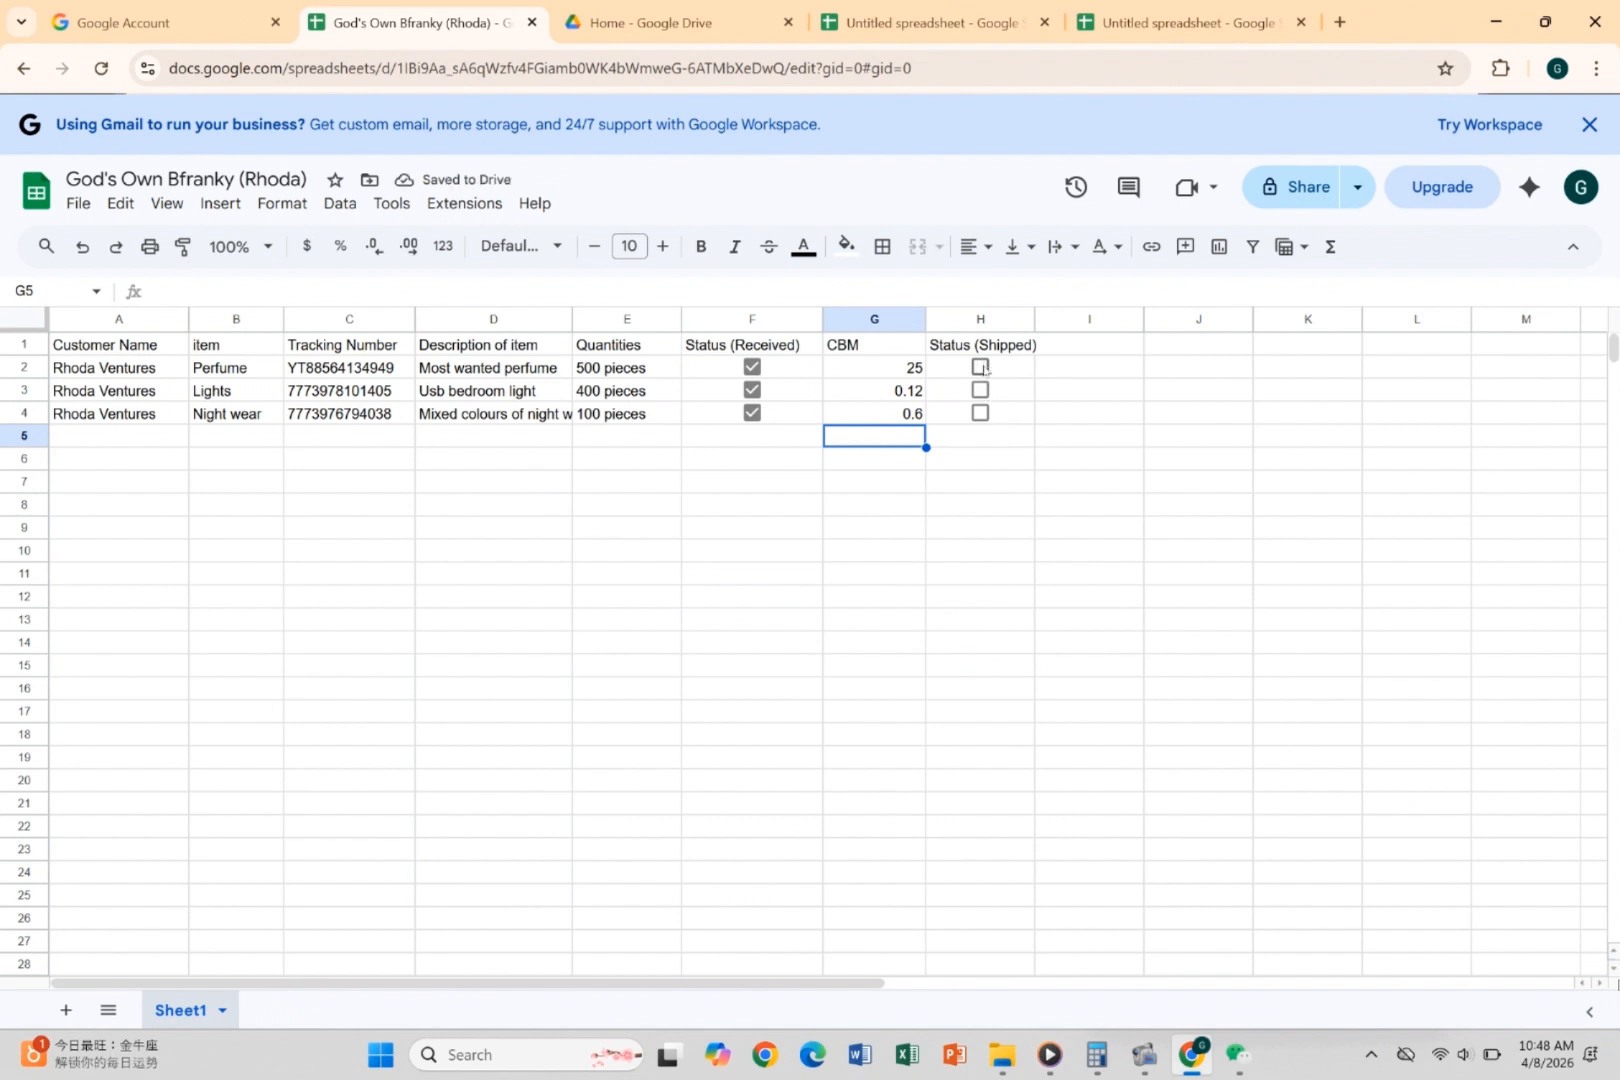
# Mark the Perfume, Lights and Night wear shipments in rows 2 to 4 as shipped.
pyautogui.click(982, 367)
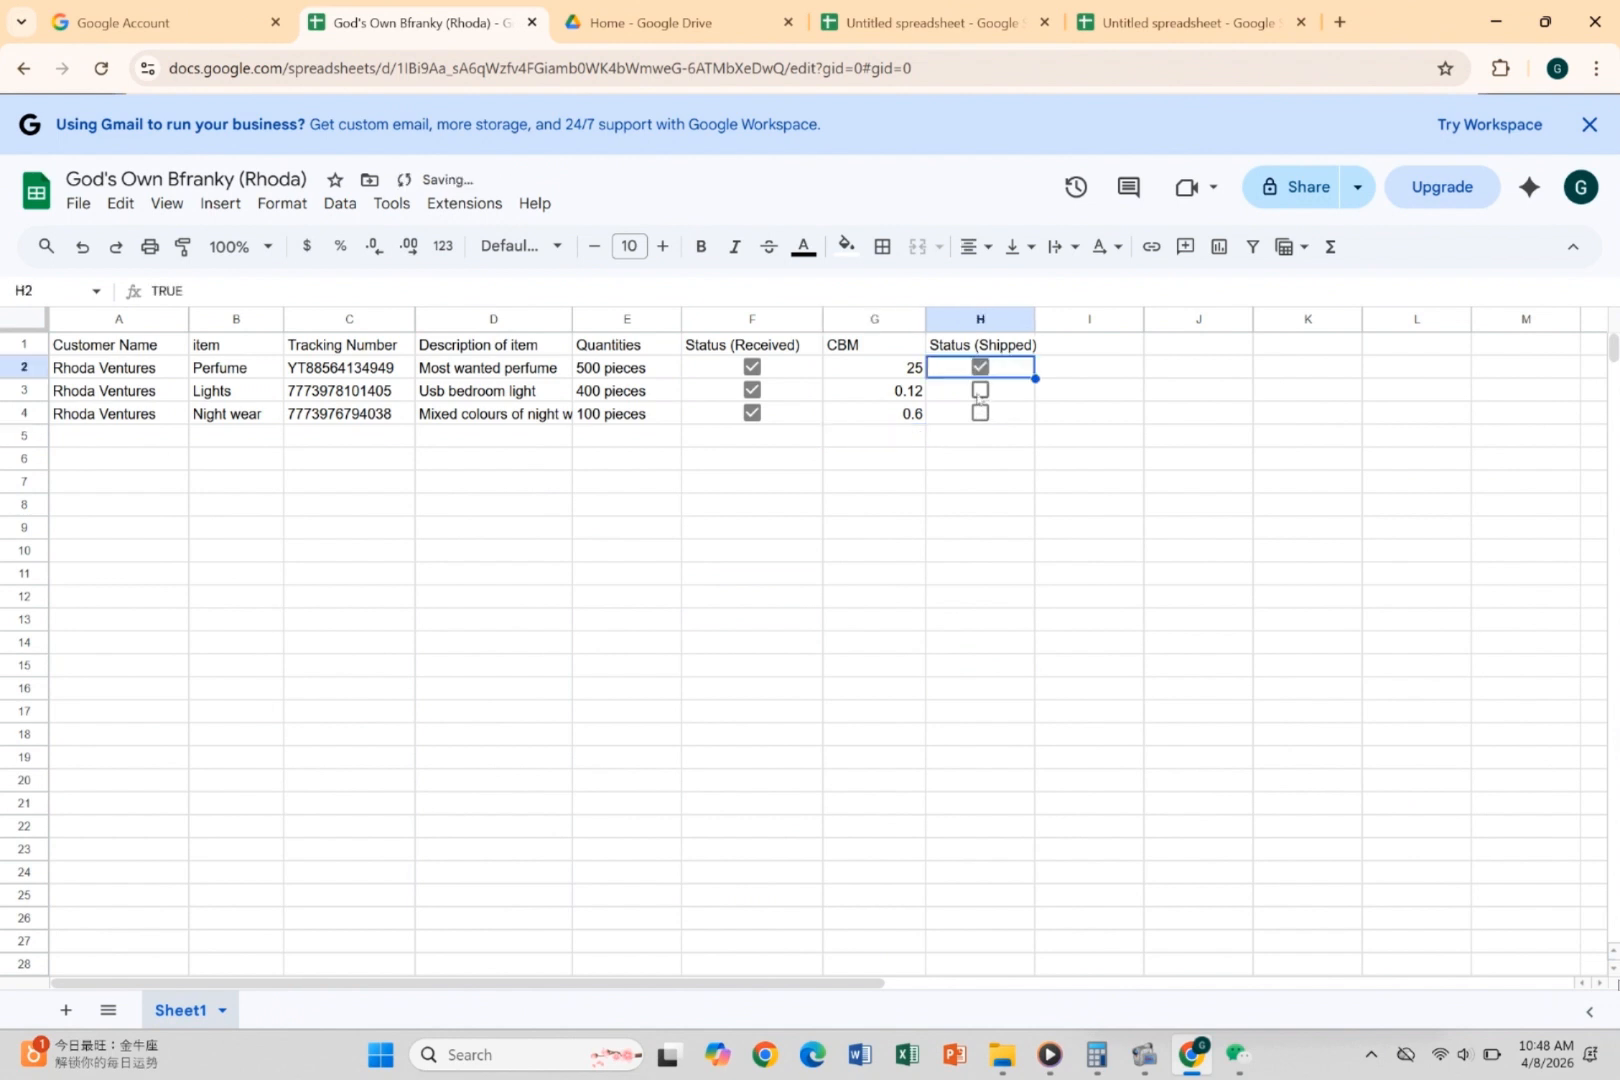
pyautogui.click(980, 392)
pyautogui.click(981, 414)
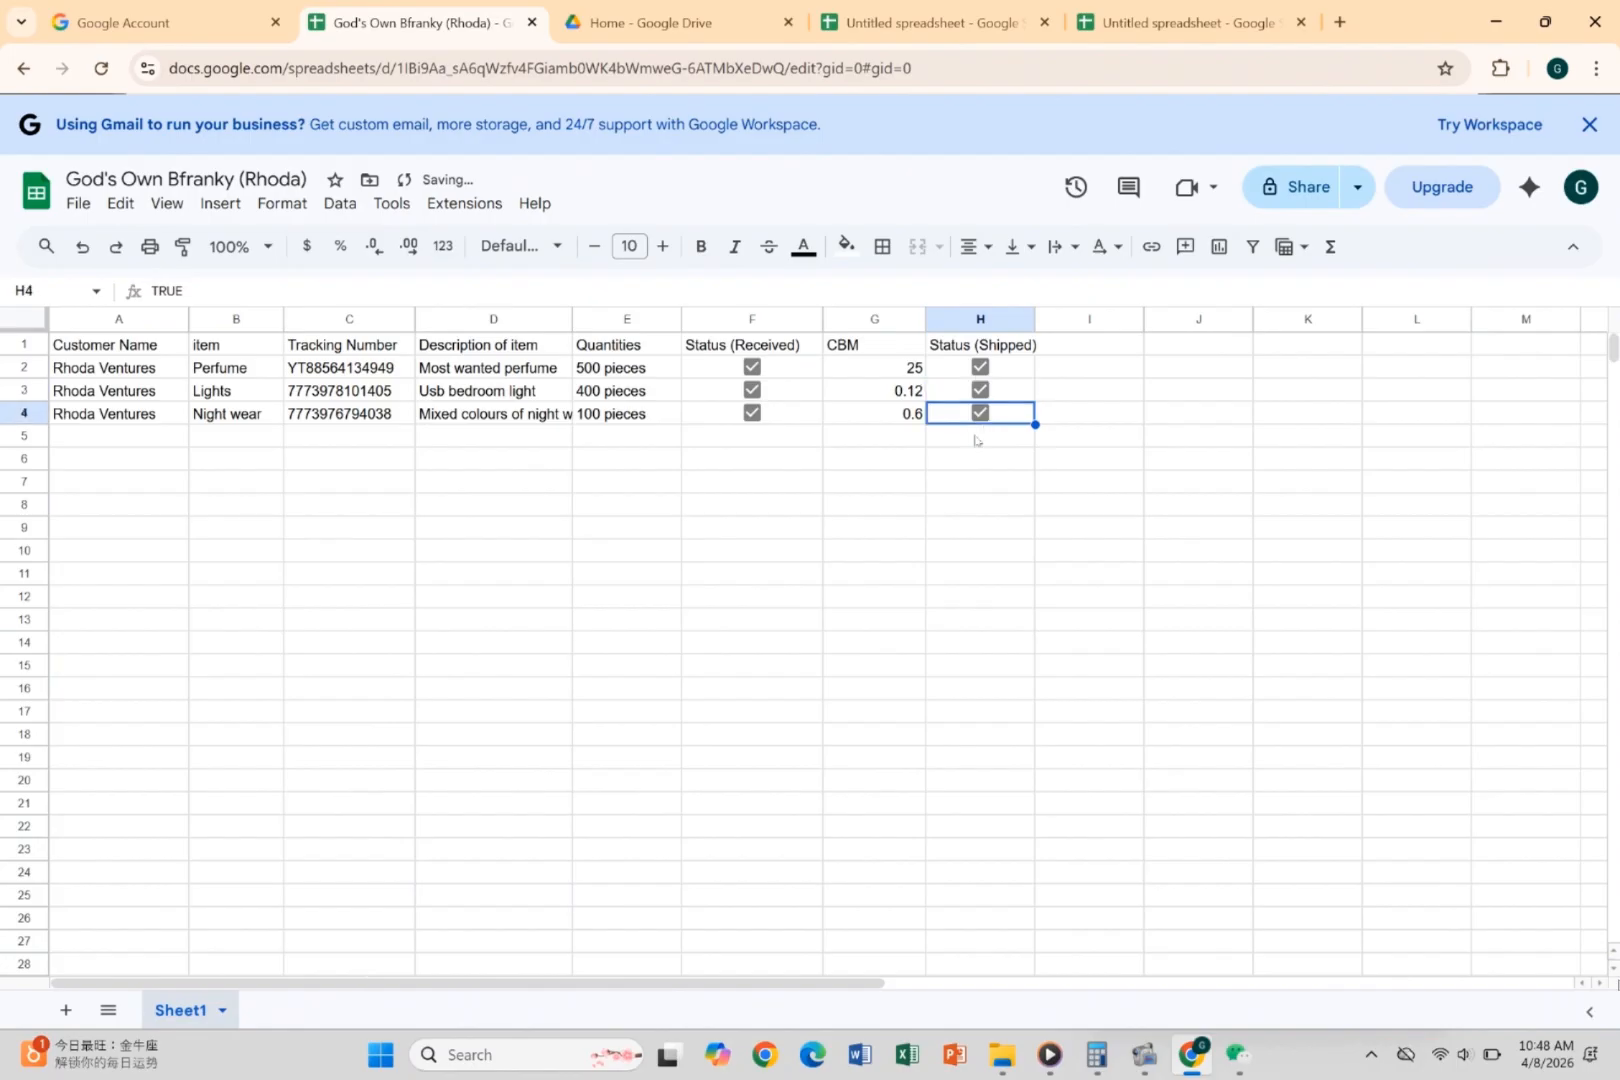
pyautogui.click(957, 478)
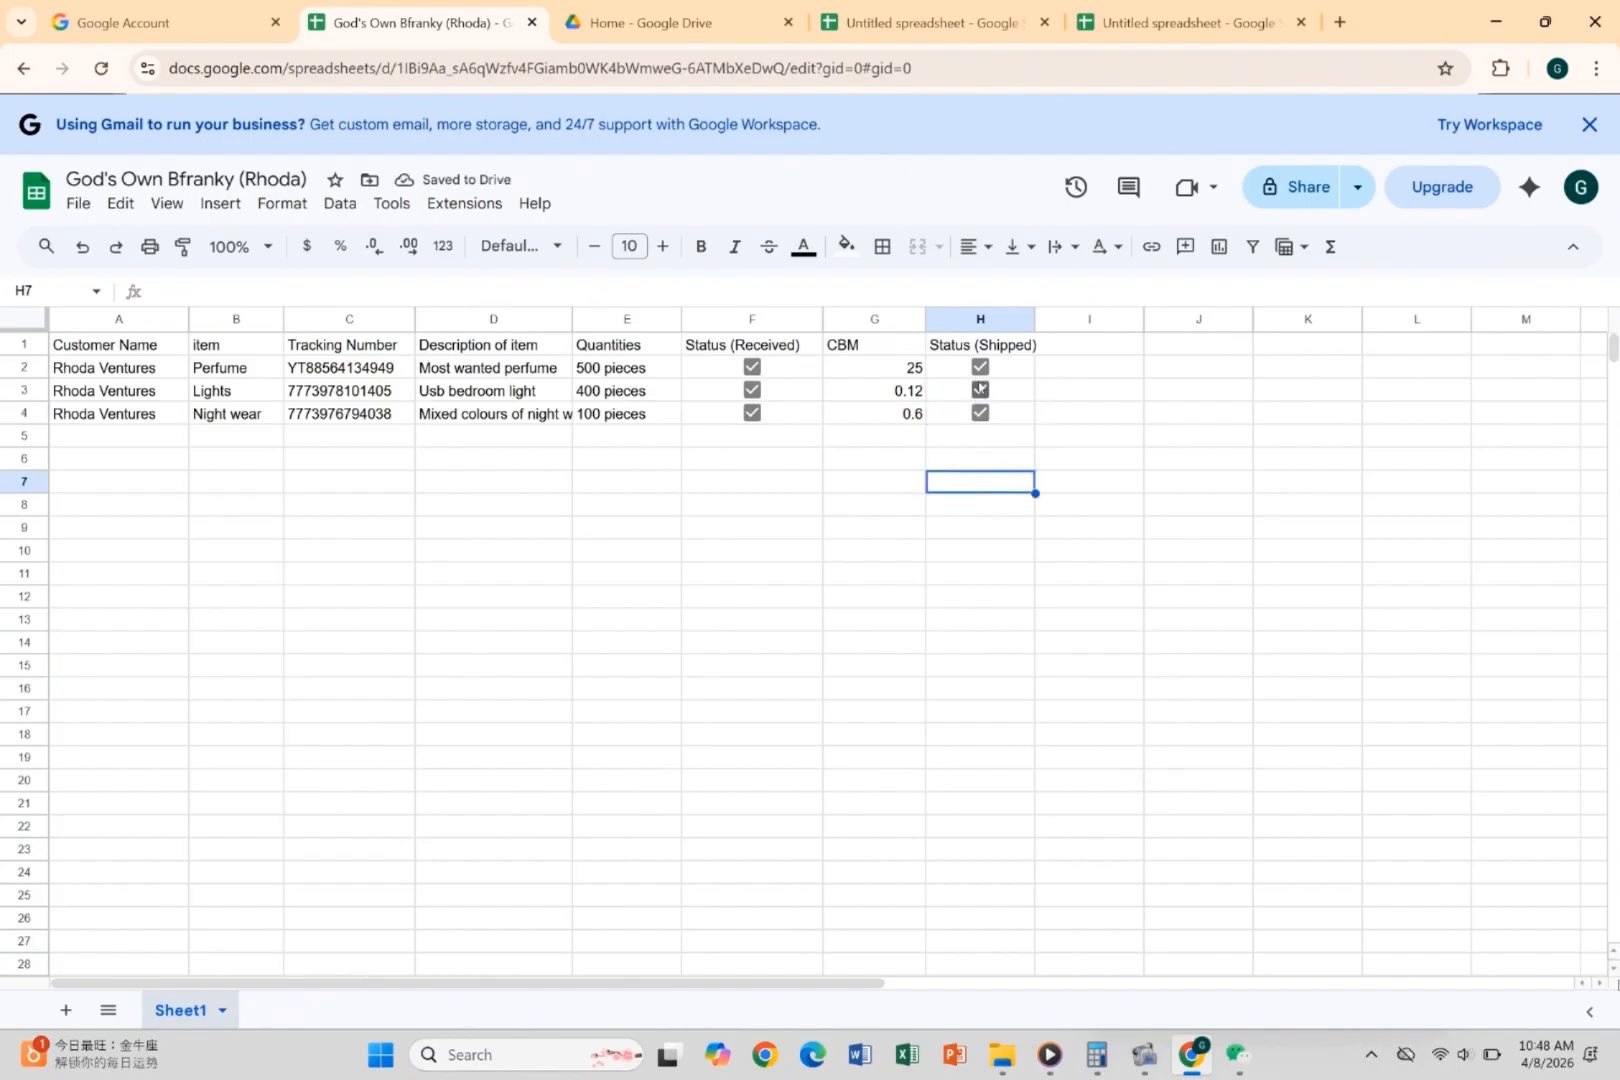
# Clear the shipped marks of the Perfume and Lights shipments in H2 and H3.
pyautogui.click(980, 367)
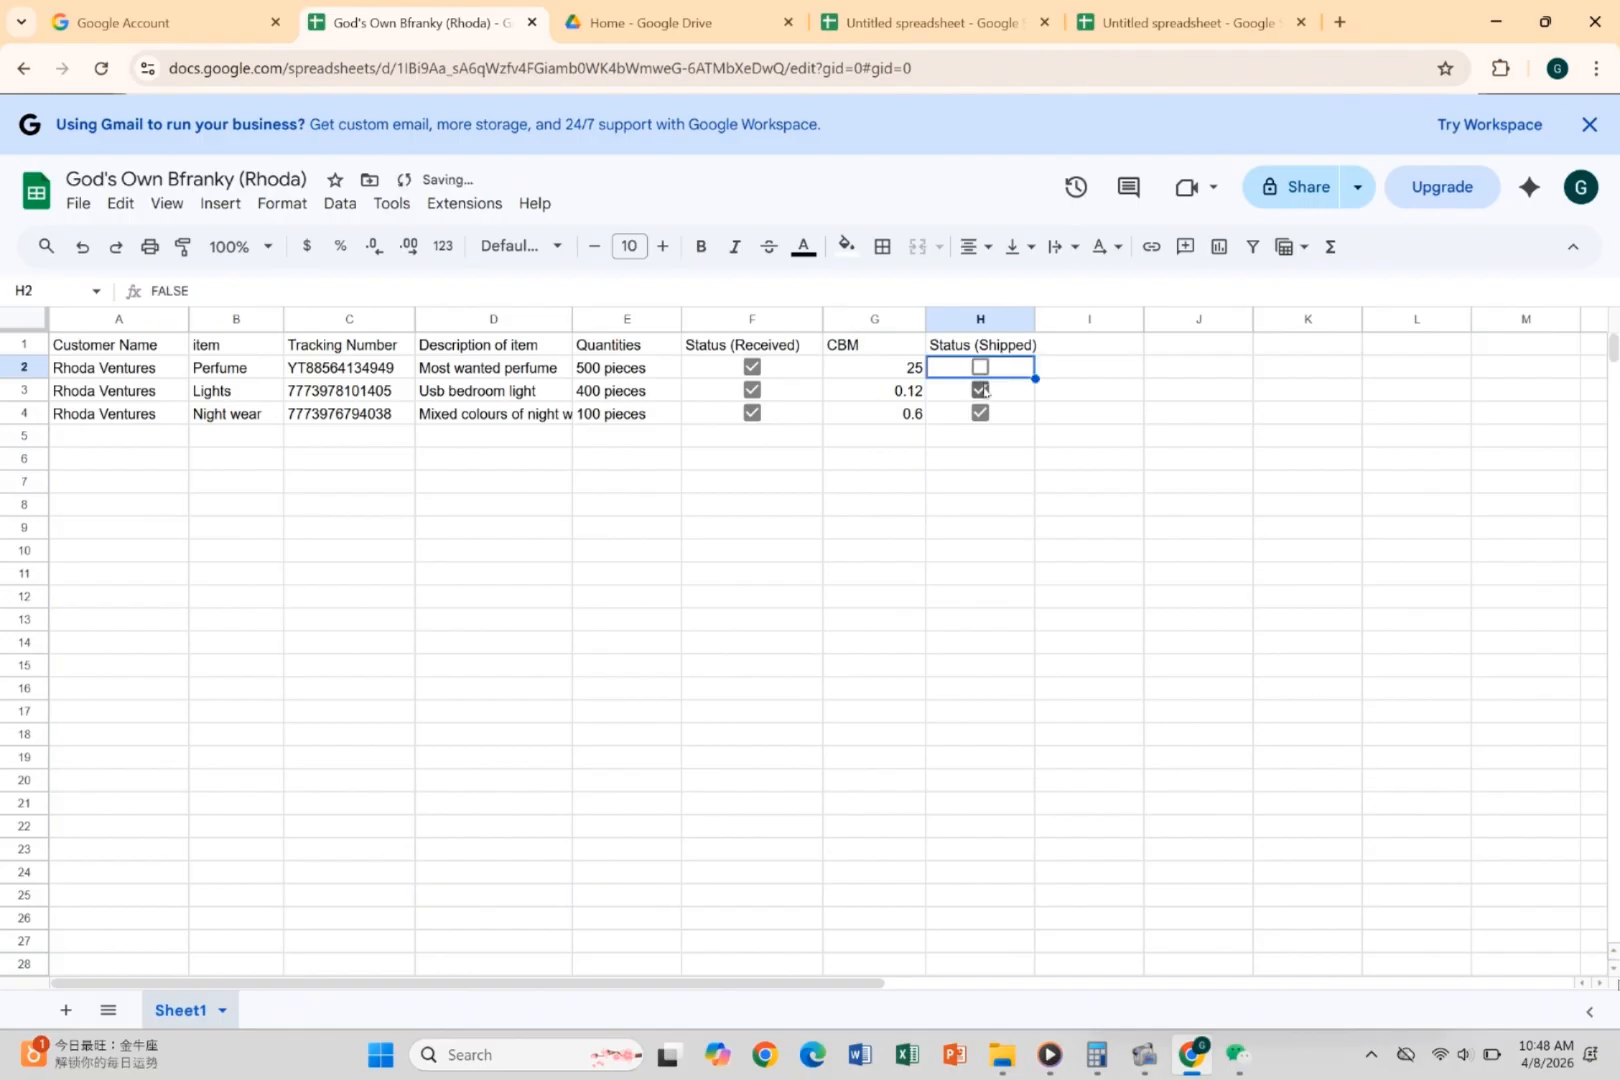
pyautogui.click(980, 390)
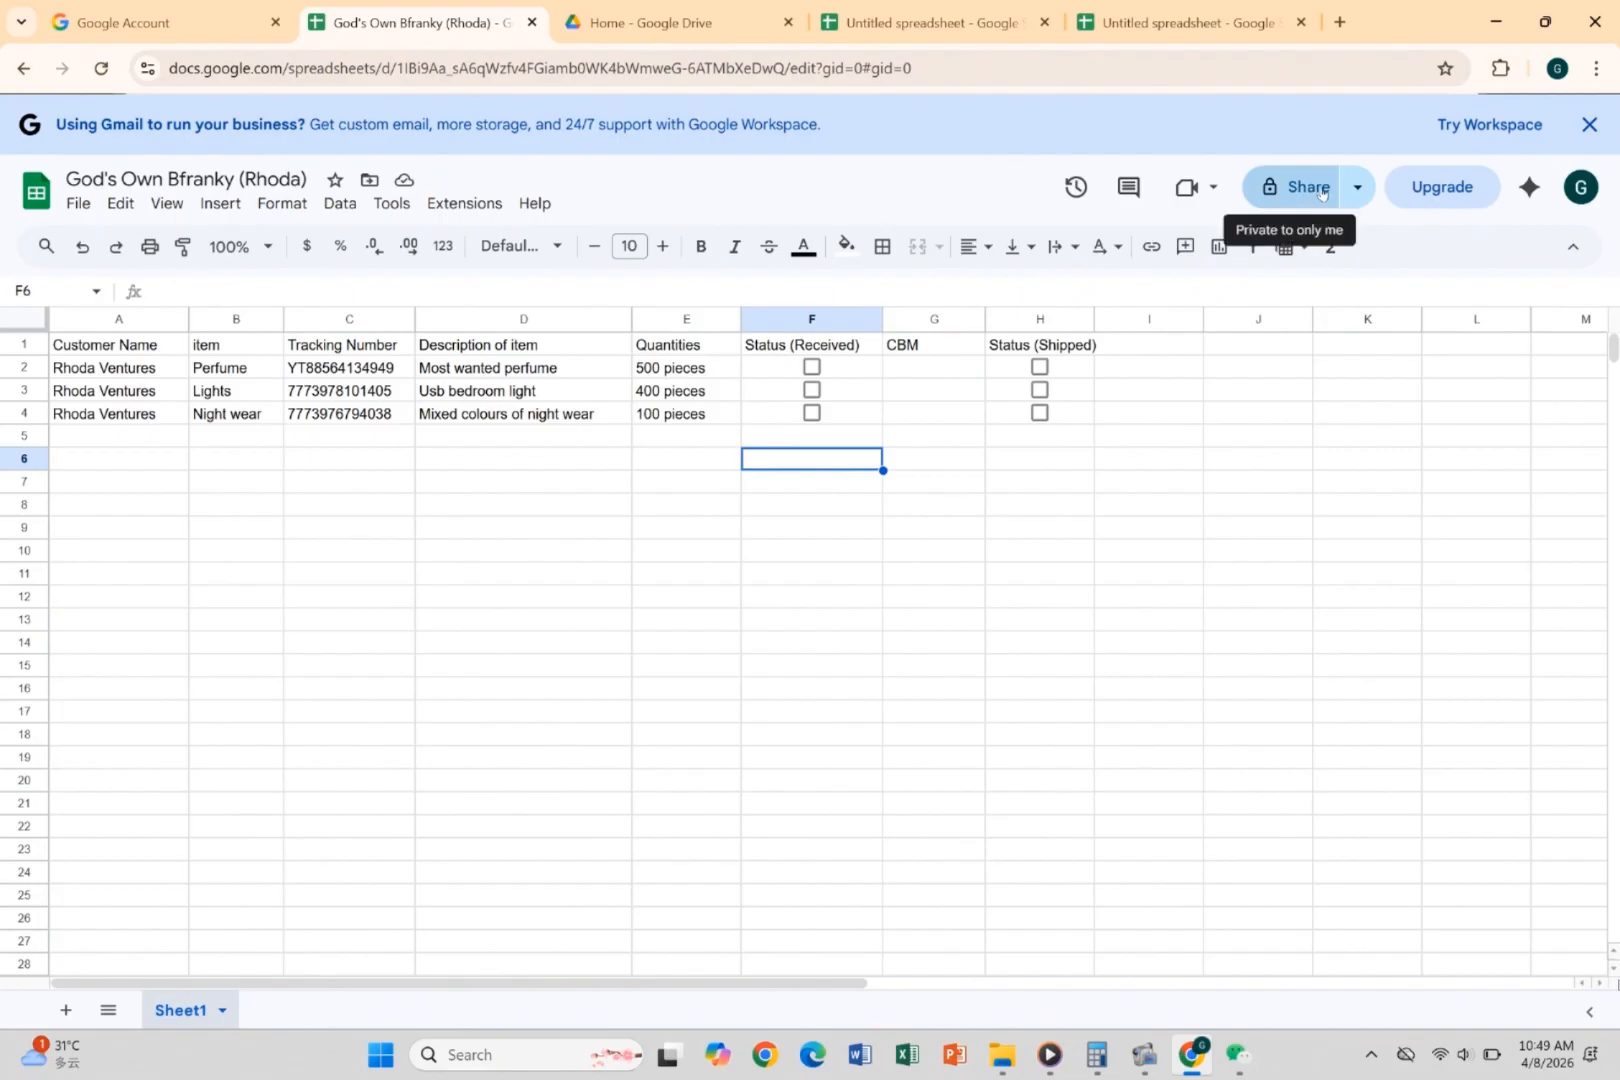
# Copy the spreadsheet's sharing link.
pyautogui.click(1357, 190)
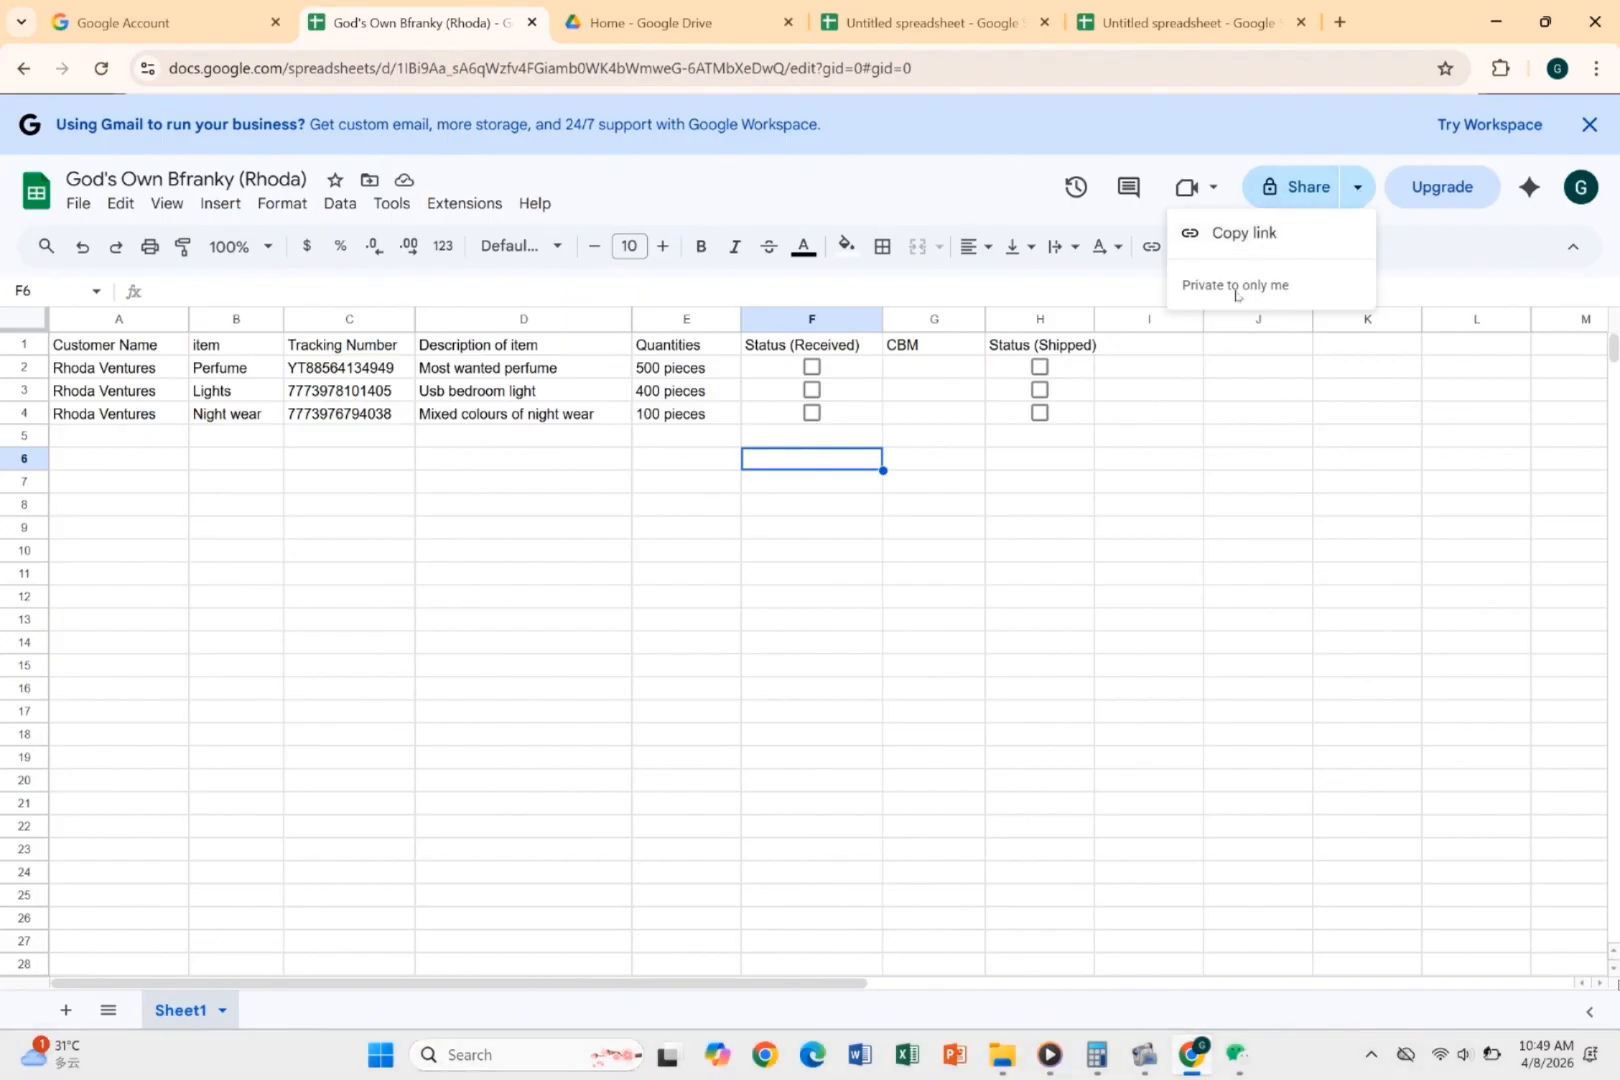
pyautogui.click(1240, 236)
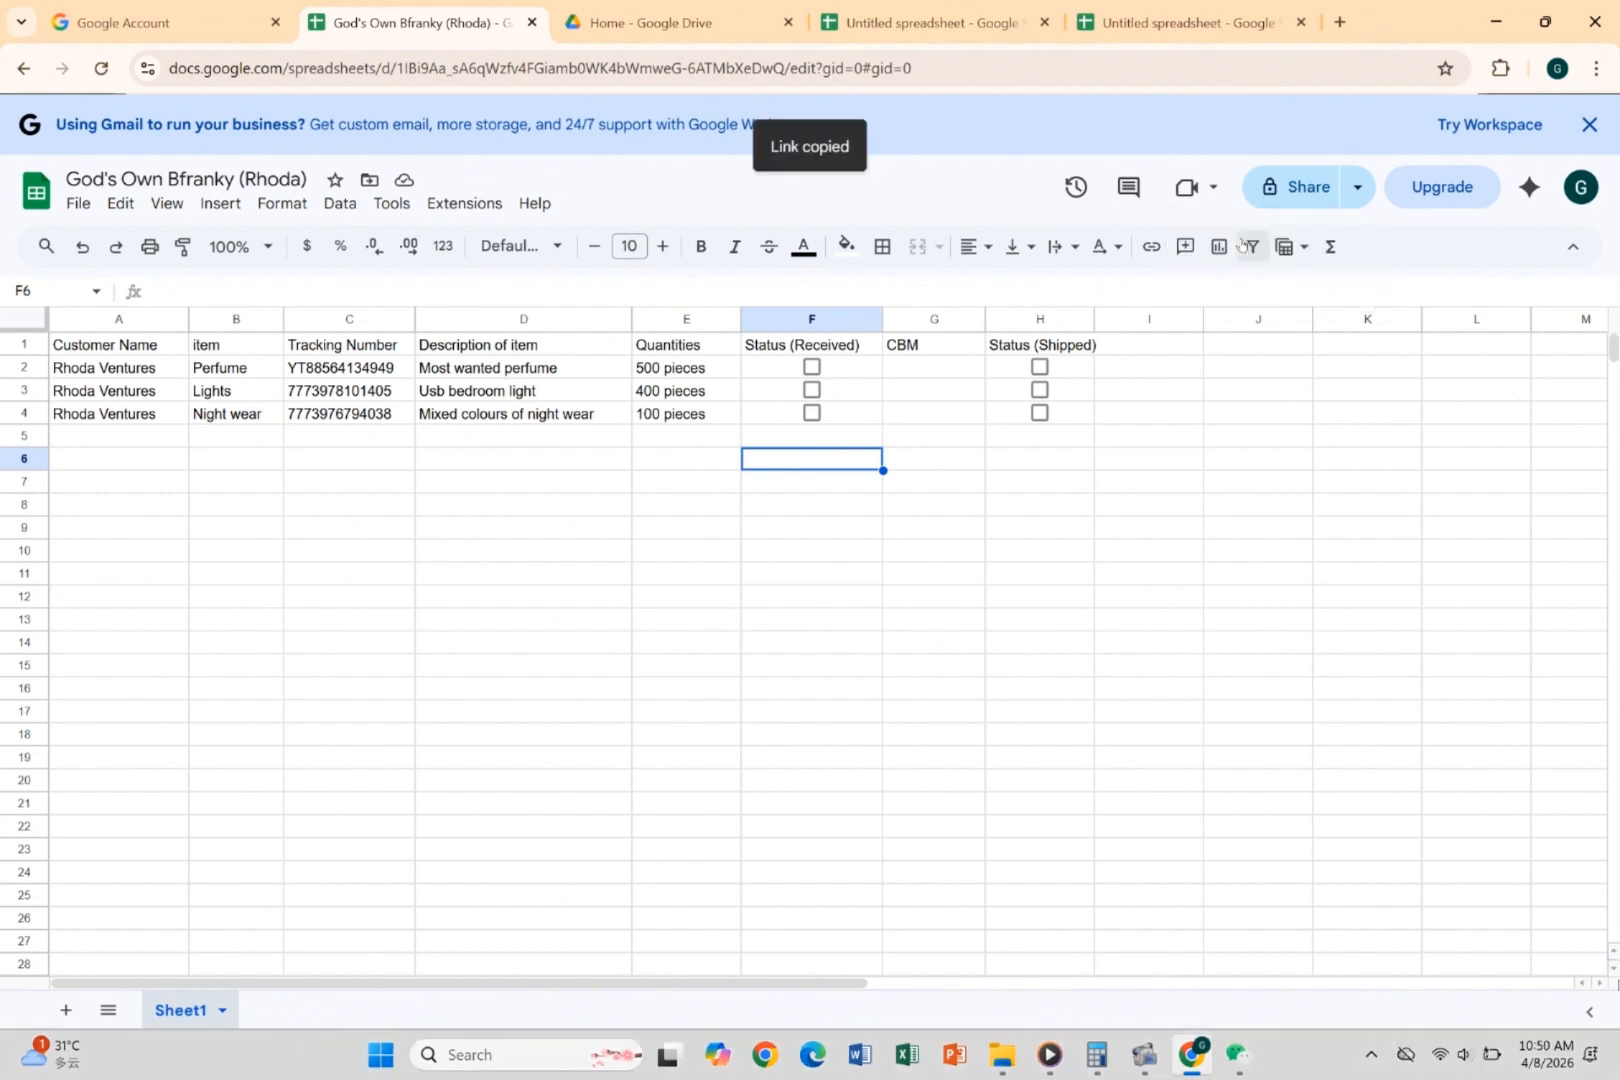